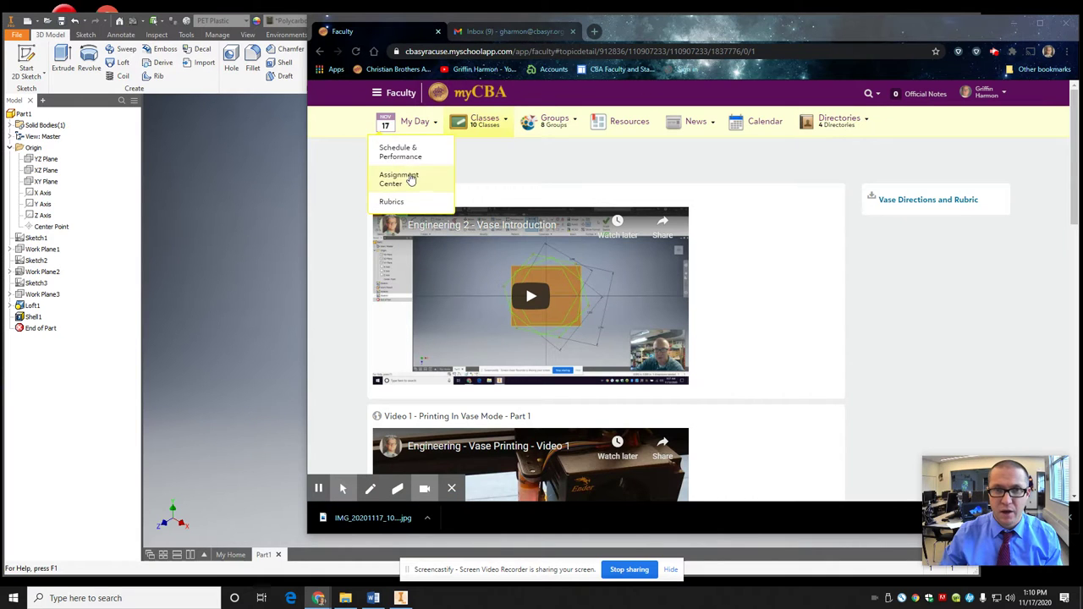
# Step: In myCBA, go to the Engineering II - 1 class and show its topics
pyautogui.click(532, 174)
pyautogui.click(388, 163)
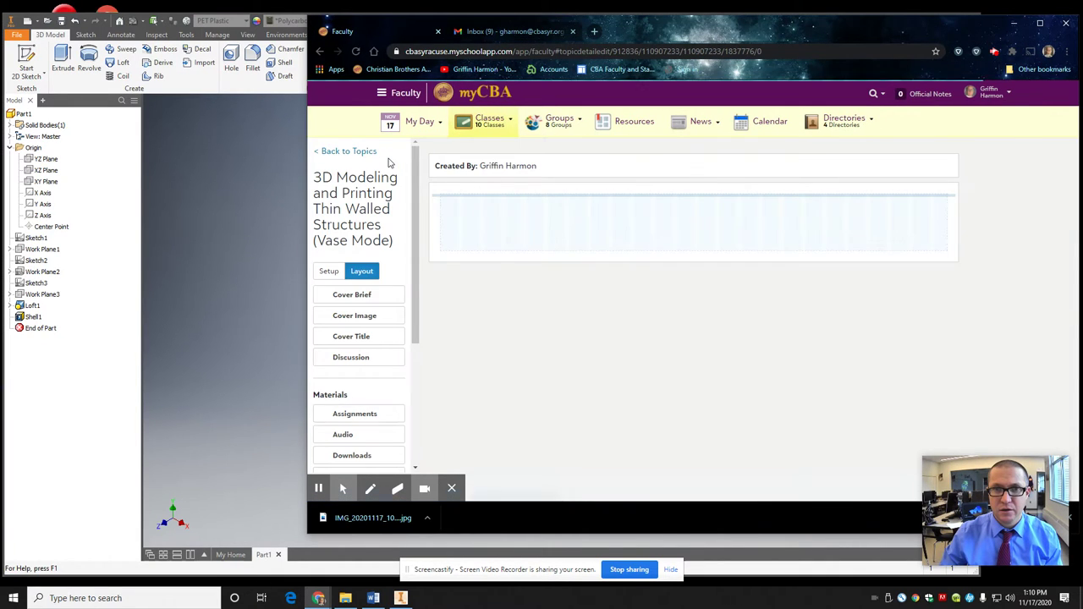
pyautogui.moveTo(495, 124)
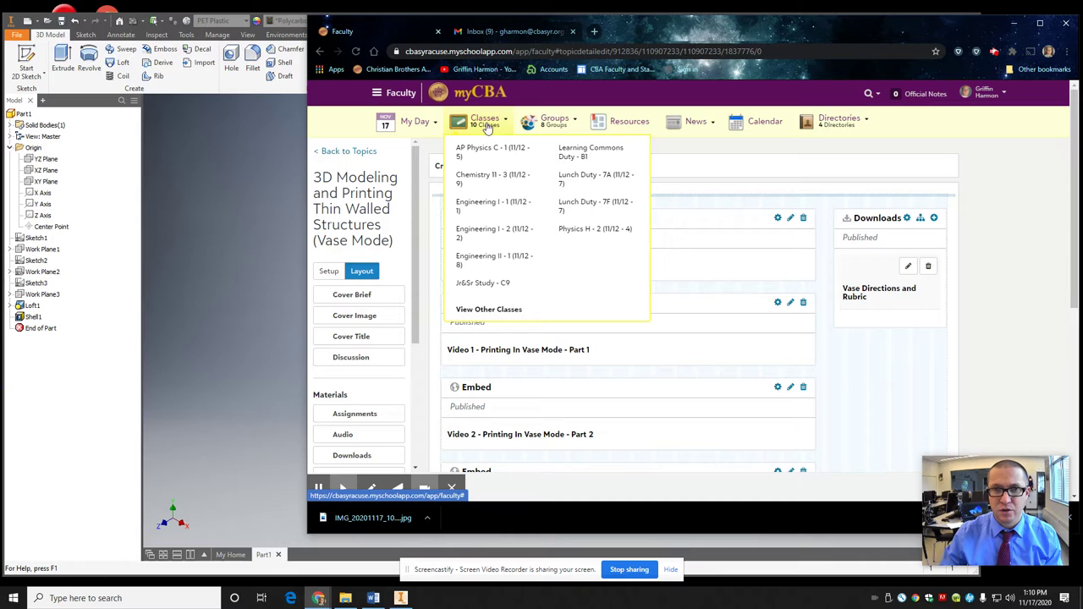
pyautogui.click(474, 149)
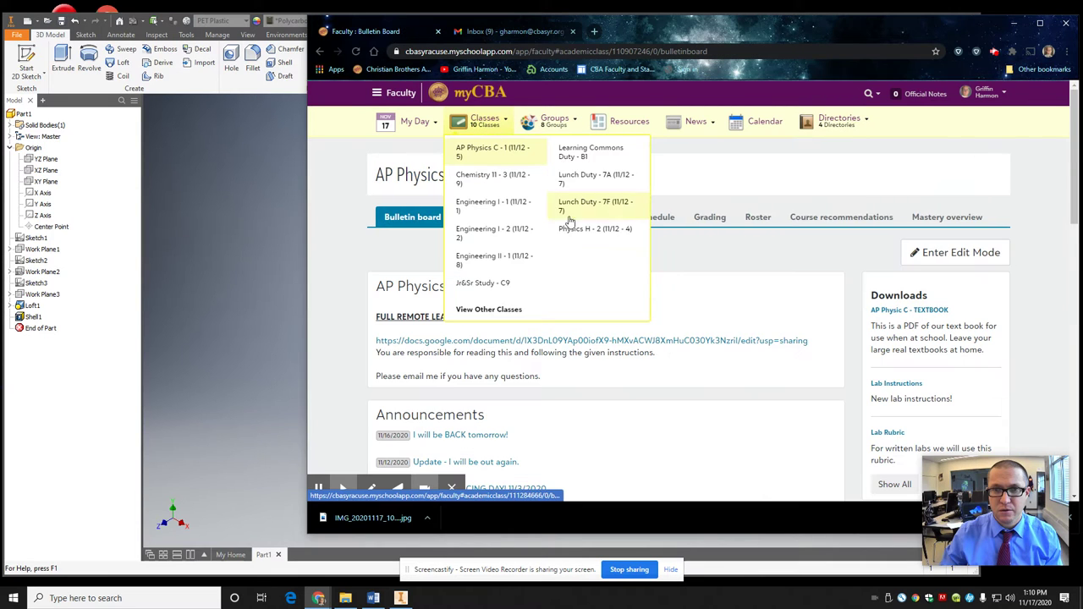
pyautogui.click(503, 259)
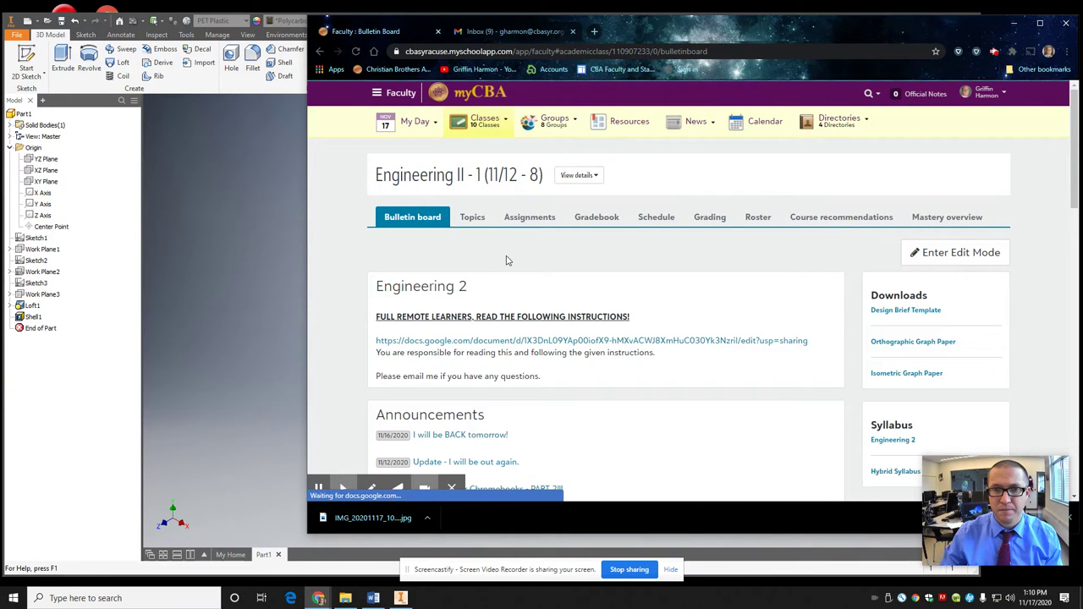
pyautogui.click(471, 217)
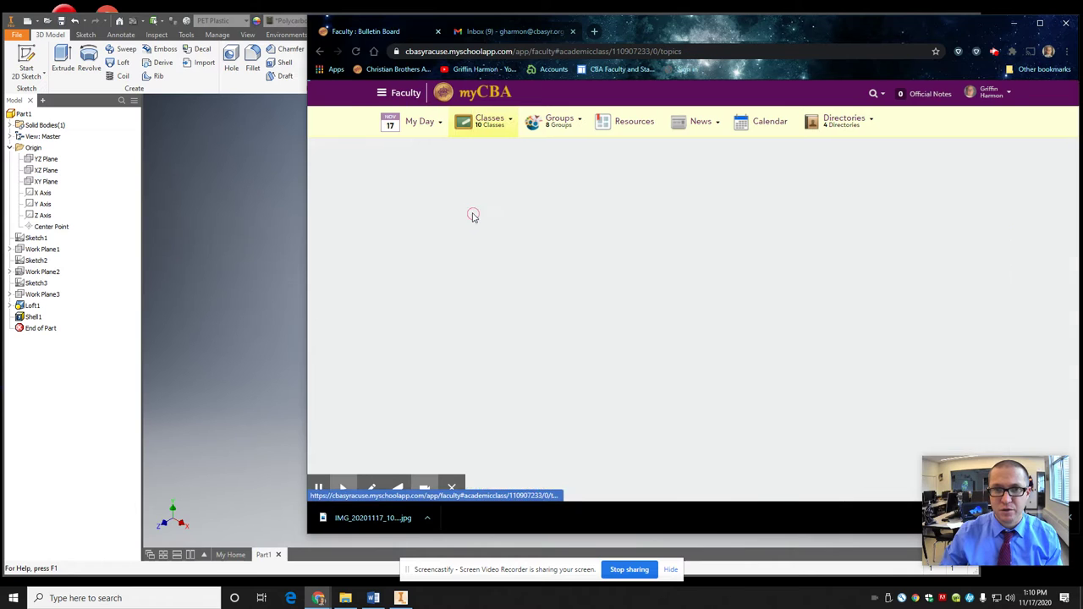
# Step: From the Full Remote Learner Resources topic, open the Digital Engineering Notebook Template
pyautogui.scroll(-2, 476, 317)
pyautogui.click(581, 315)
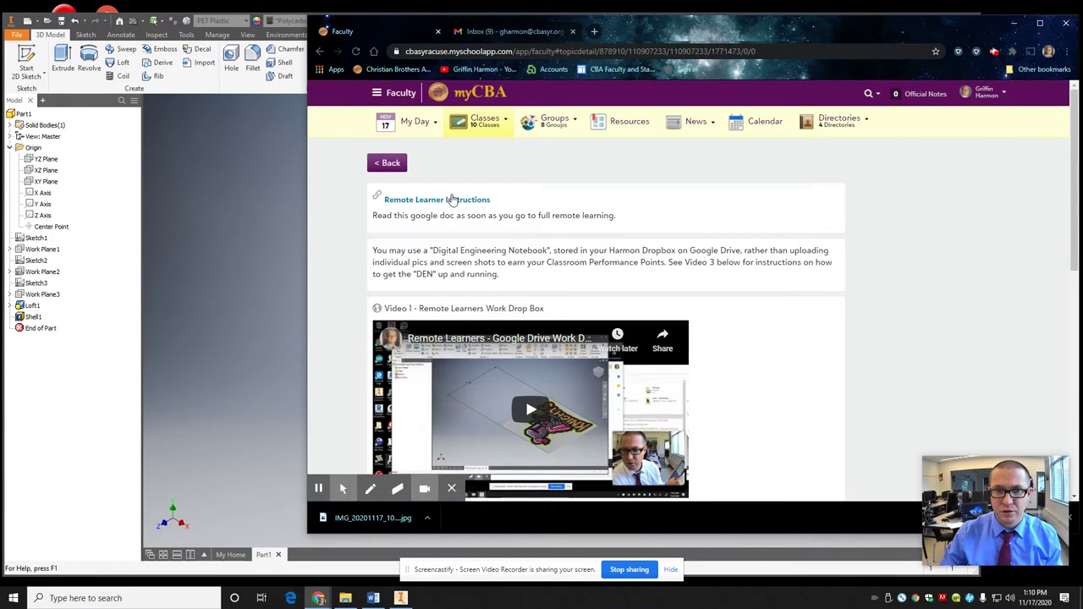
pyautogui.scroll(-3, 440, 213)
pyautogui.scroll(-1, 444, 237)
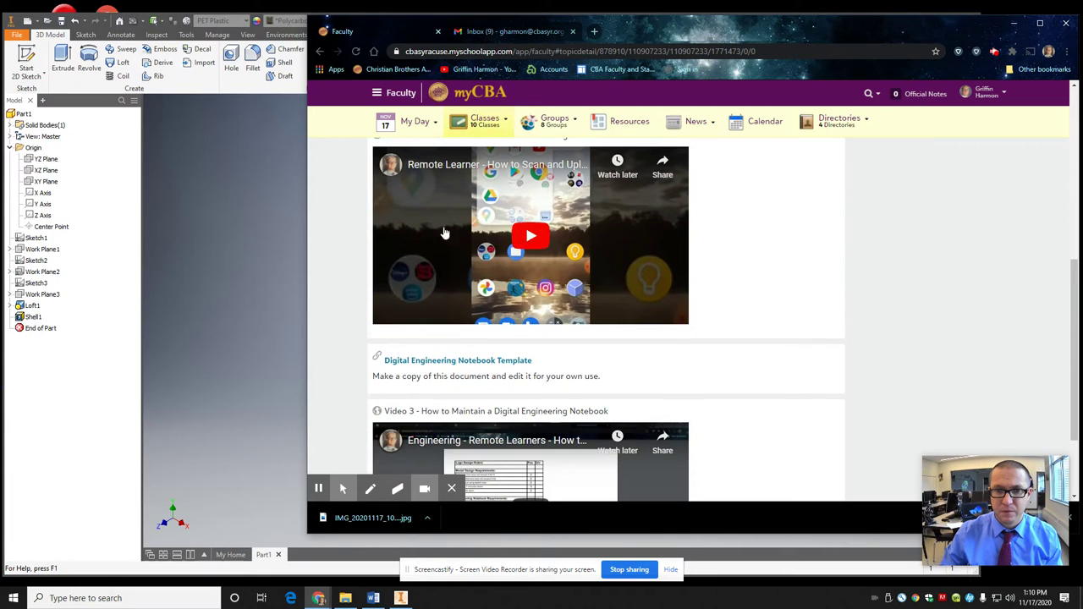
pyautogui.click(463, 362)
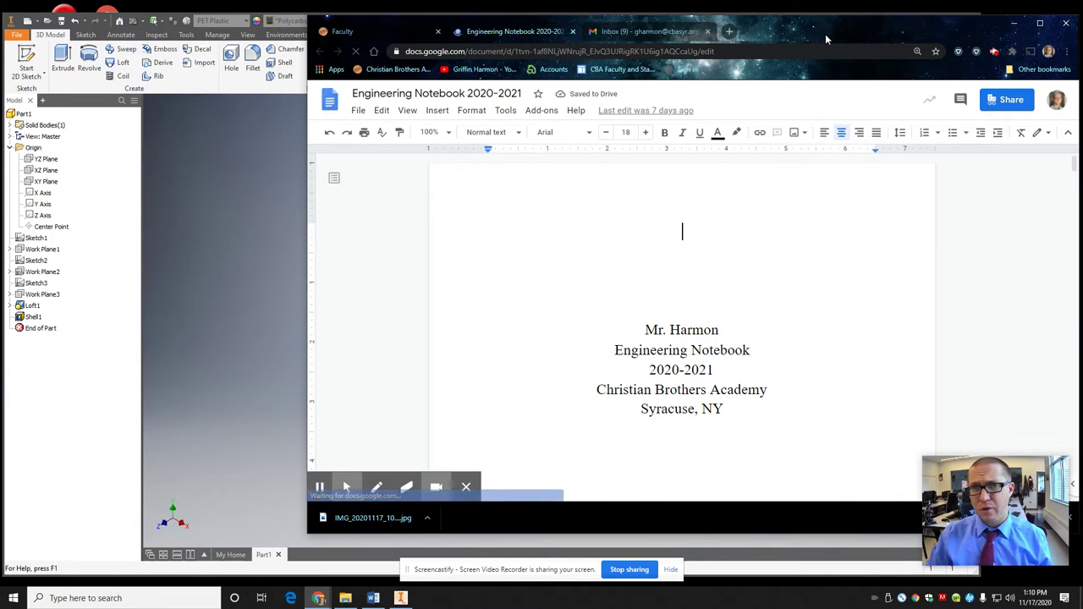
# Step: Make a copy of the notebook, replacing 'Copy of' in its name with the student's name
pyautogui.moveTo(825, 34); pyautogui.dragTo(763, 31)
pyautogui.click(299, 106)
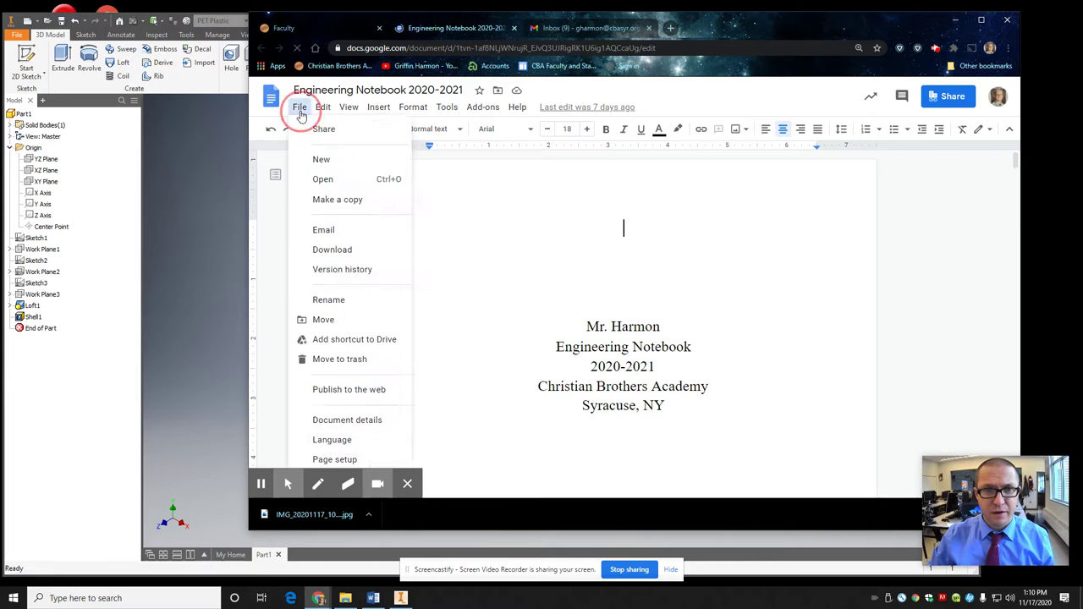
pyautogui.click(350, 196)
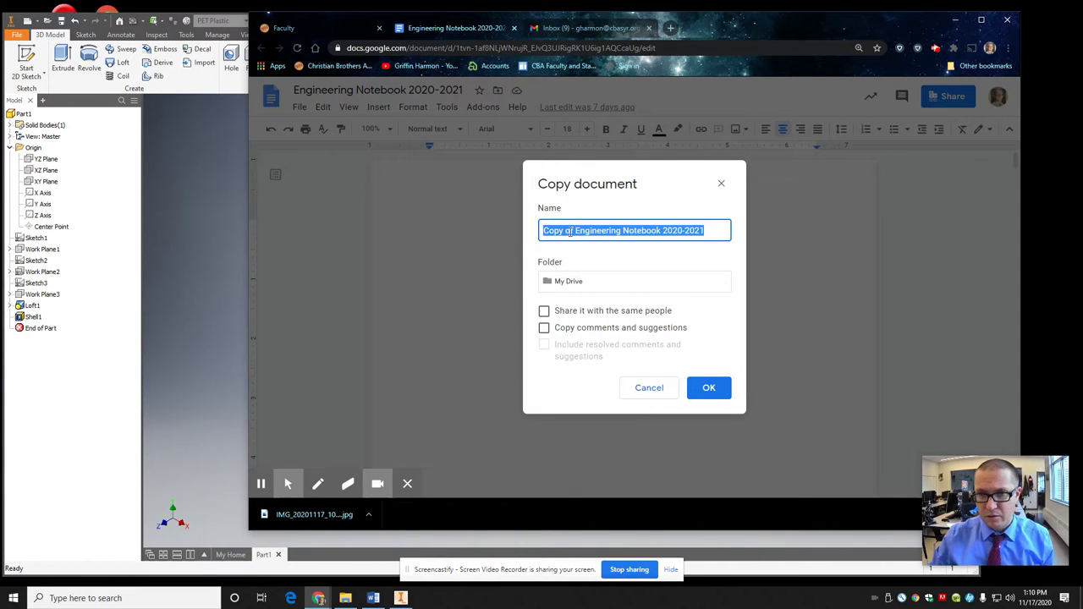
pyautogui.moveTo(575, 230); pyautogui.dragTo(453, 235)
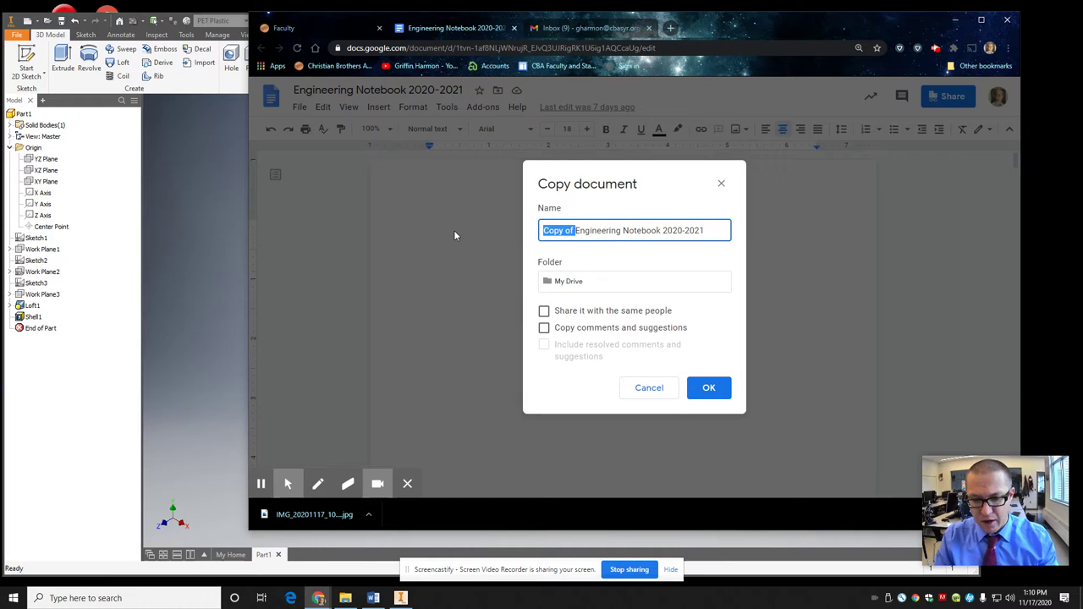
pyautogui.press('BackSpace')
pyautogui.write('Harmon')
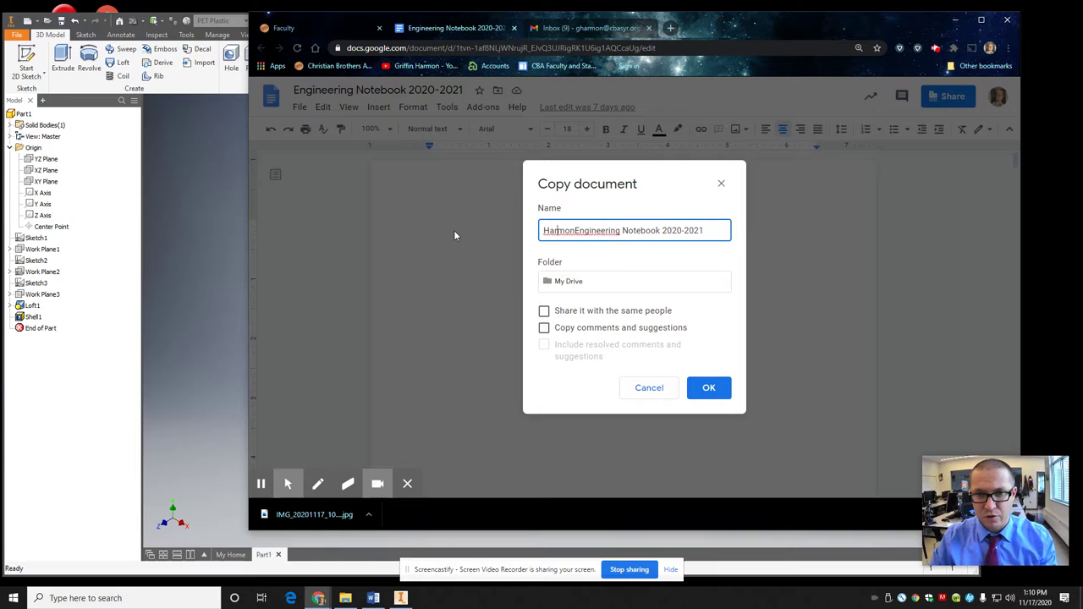
pyautogui.write('G')
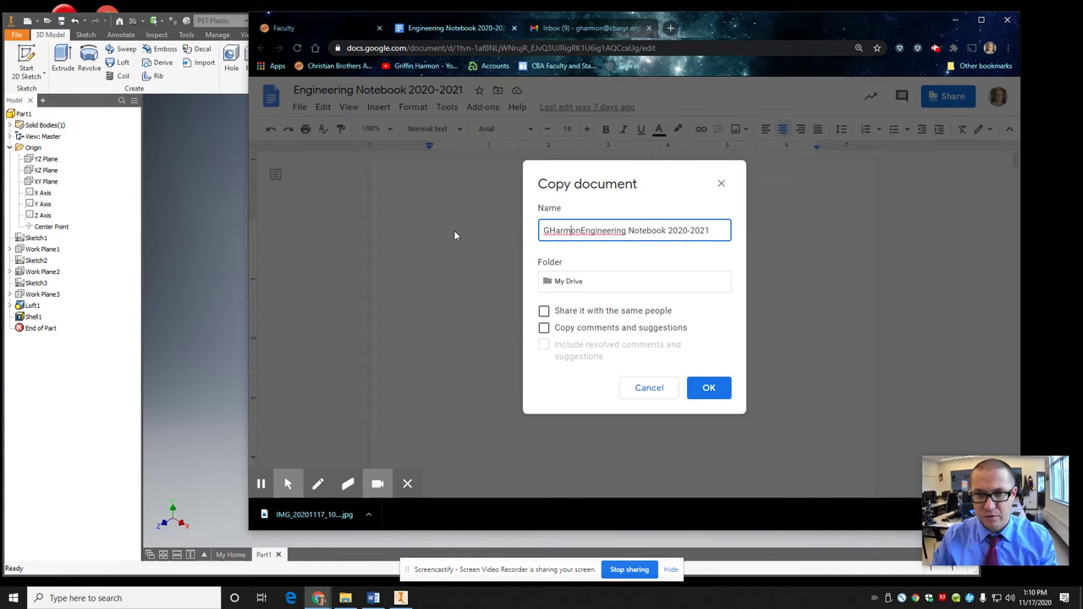
pyautogui.press('Right')
pyautogui.press('Right')
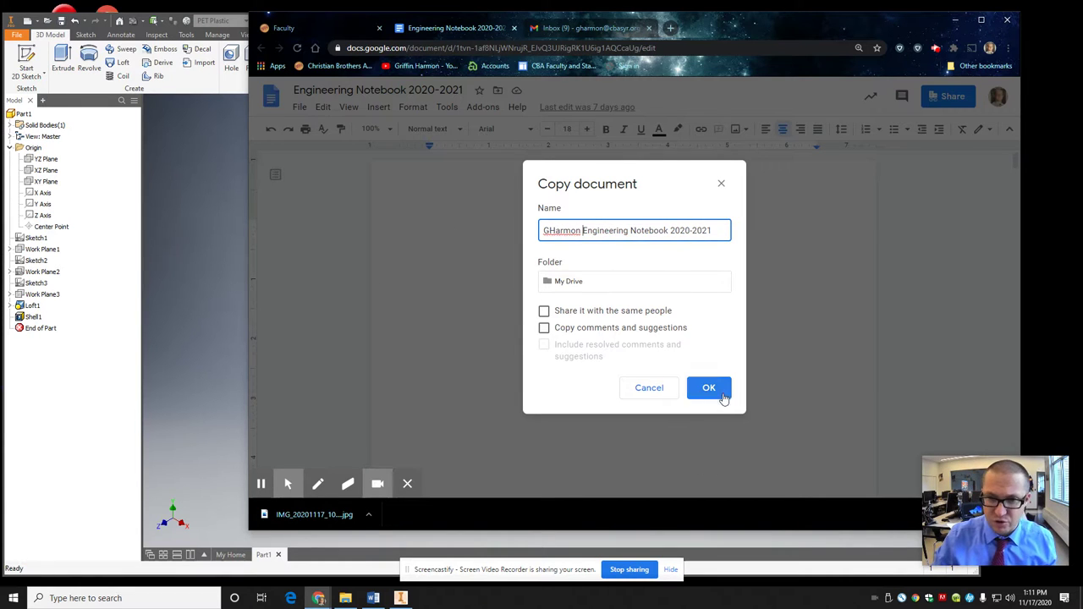
pyautogui.click(720, 389)
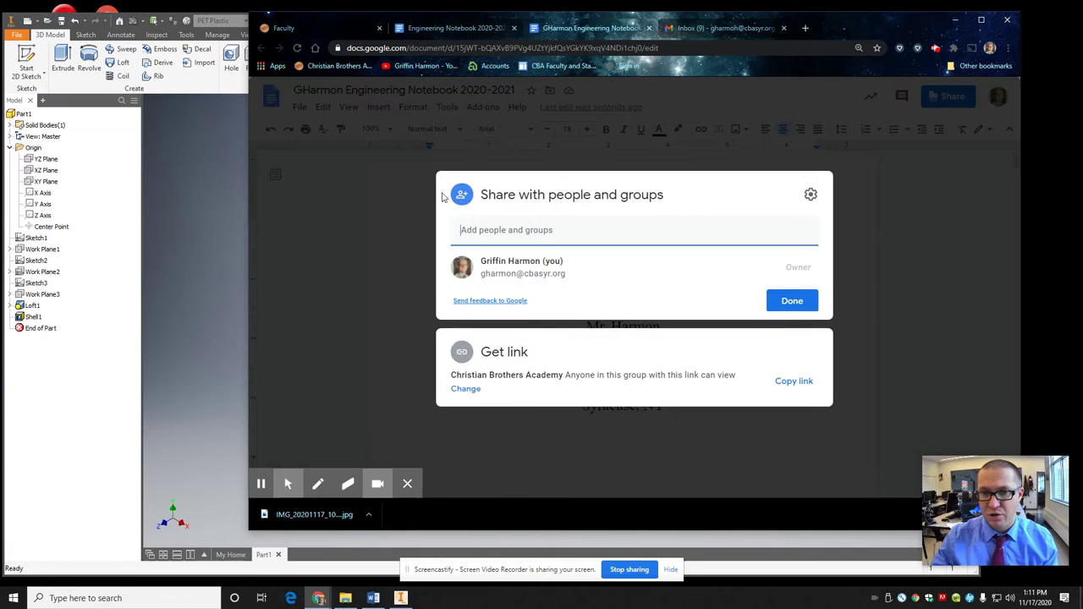
# Step: Dismiss the Share dialog so the copy's cover page shows
pyautogui.click(792, 300)
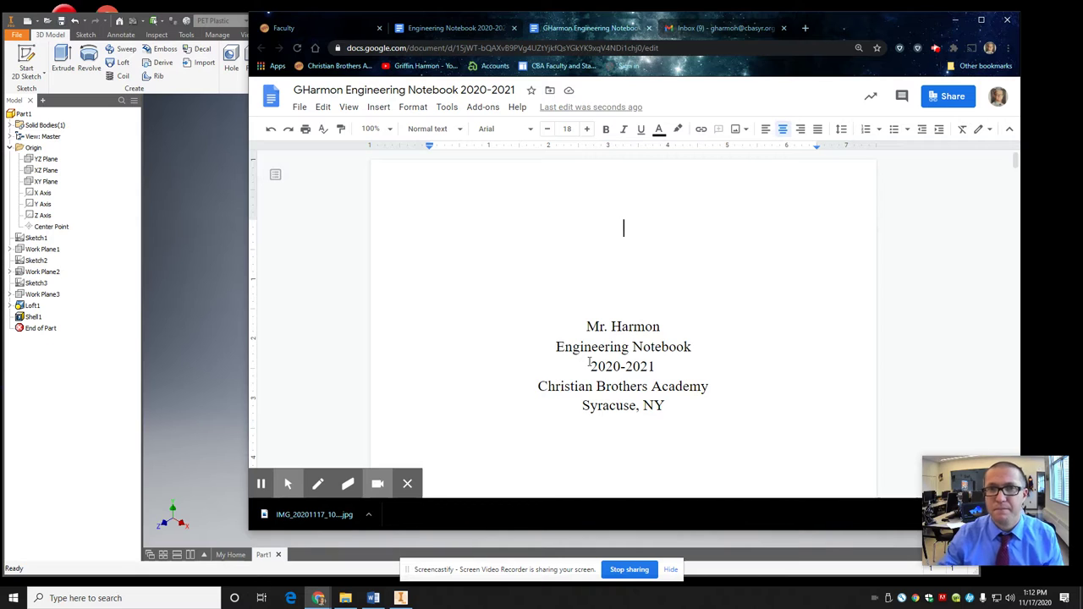
# Step: Switch to the personal notebook copy and scroll to its Table of Contents
pyautogui.click(316, 31)
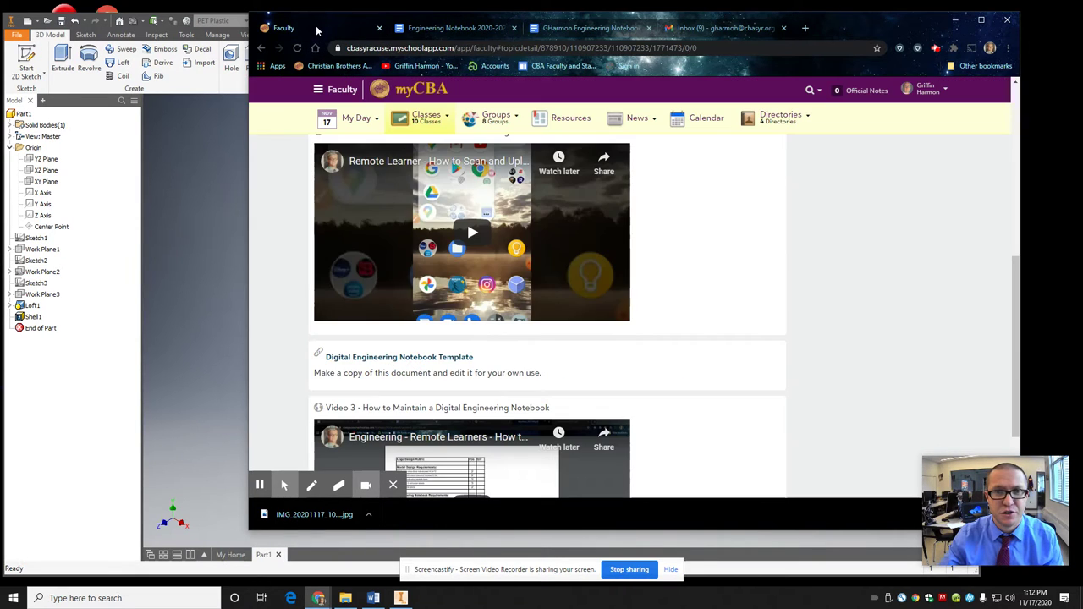
pyautogui.click(423, 30)
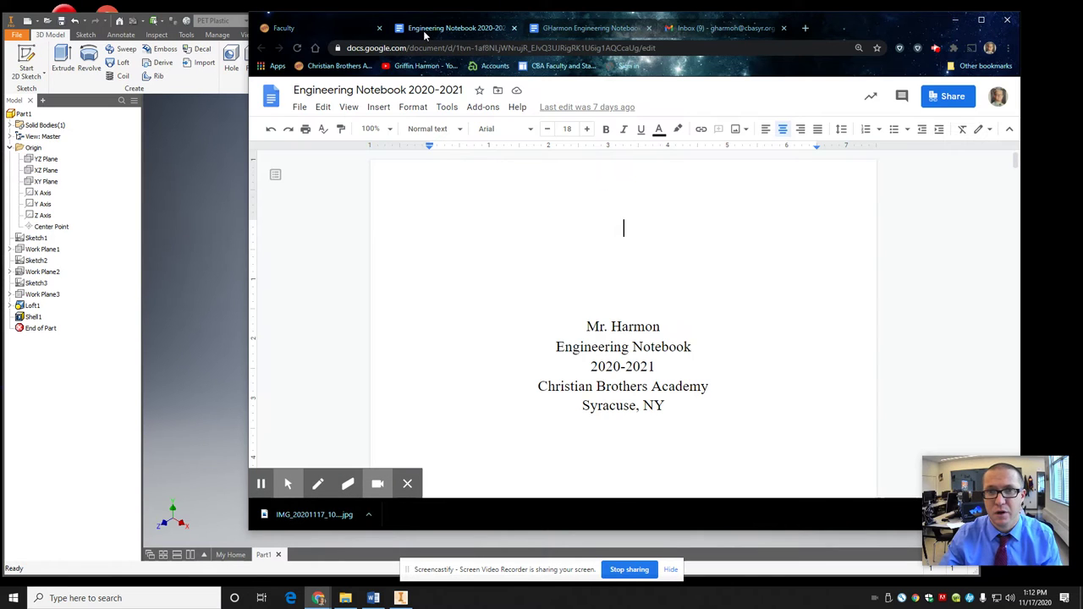
pyautogui.click(579, 32)
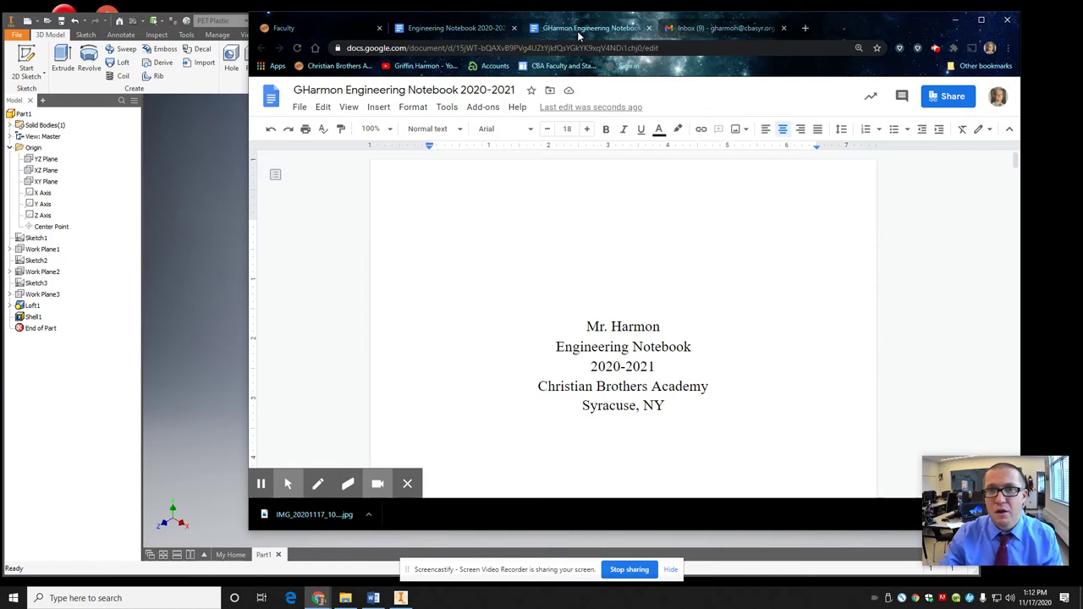
pyautogui.moveTo(588, 321); pyautogui.dragTo(682, 324)
pyautogui.scroll(-2, 681, 326)
pyautogui.scroll(-6, 682, 327)
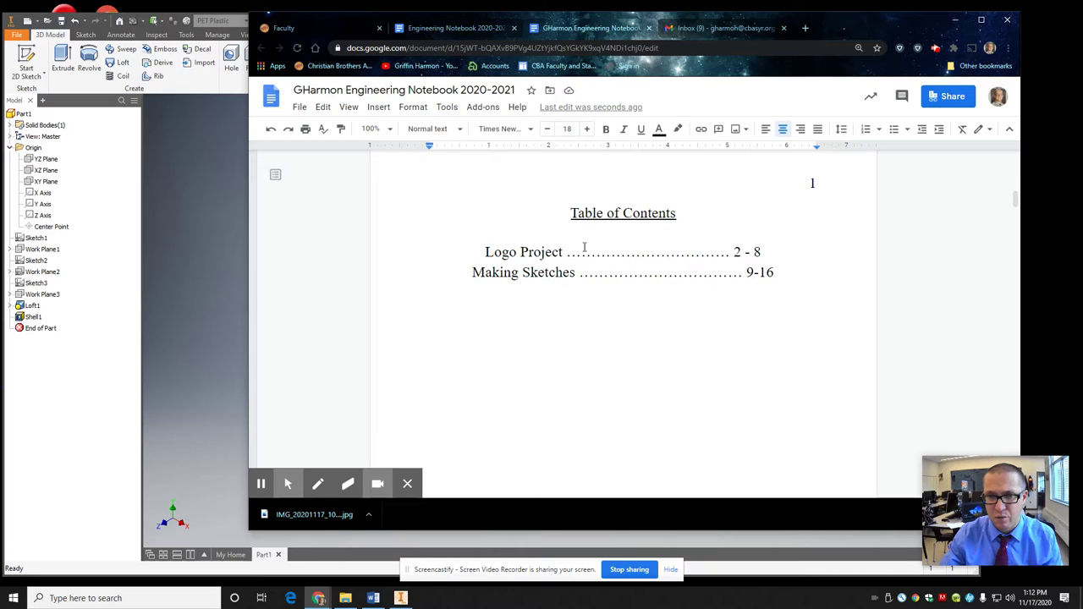
# Step: Change the 'Logo Project' contents entry to 'Vase Project'
pyautogui.moveTo(564, 252); pyautogui.dragTo(489, 253)
pyautogui.click(520, 252)
pyautogui.write('VA')
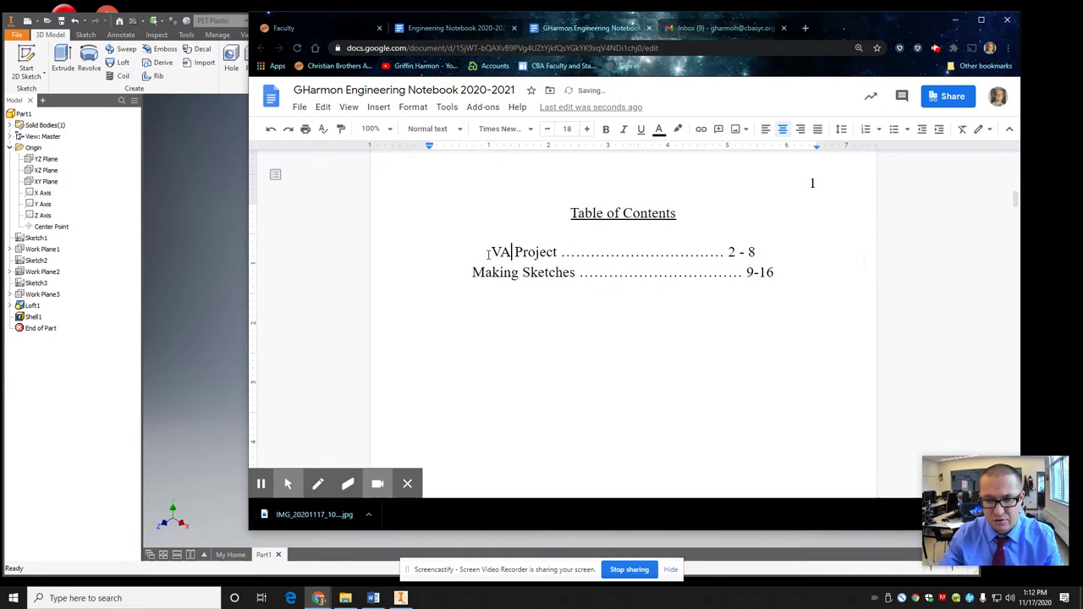
pyautogui.press('BackSpace')
pyautogui.write('AS')
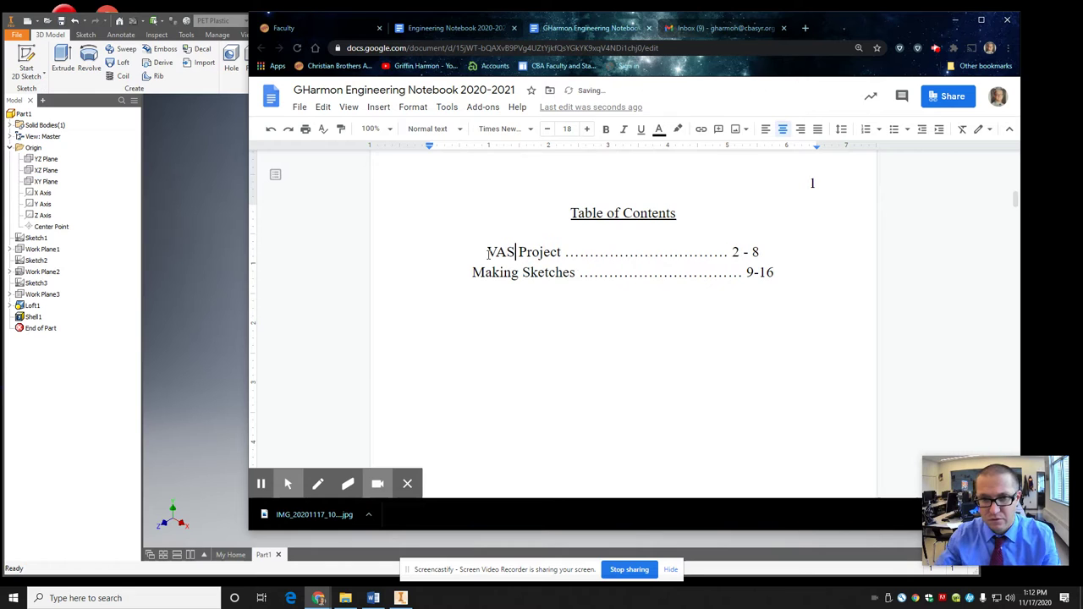
pyautogui.press('BackSpace')
pyautogui.press('BackSpace')
pyautogui.write('ase')
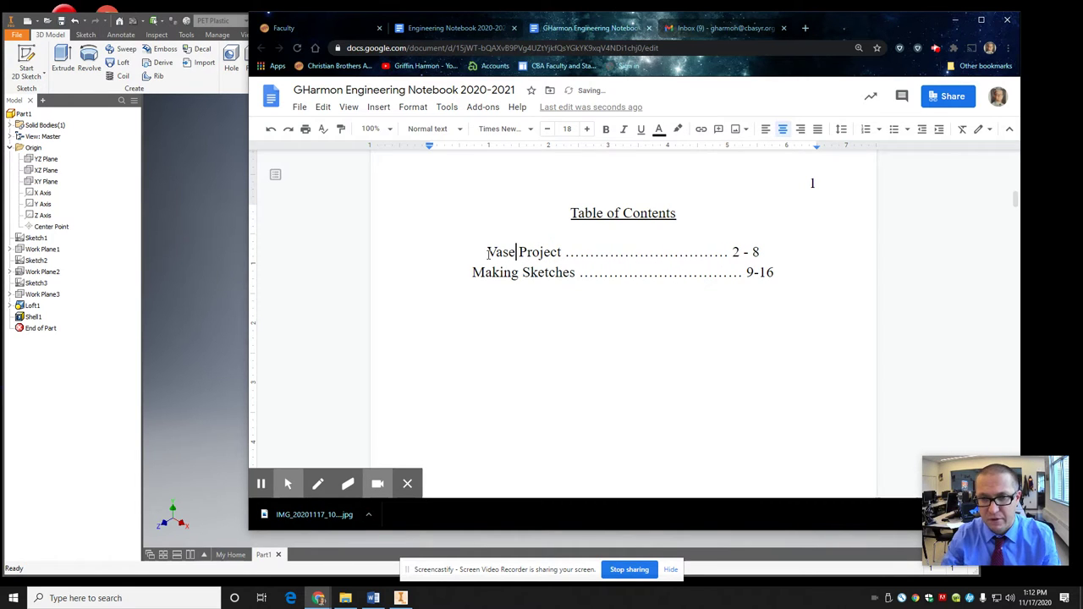
# Step: Delete the Making Sketches contents line and trim the 8 from the page range
pyautogui.moveTo(802, 281); pyautogui.dragTo(425, 280)
pyautogui.press('BackSpace')
pyautogui.click(753, 253)
pyautogui.press('BackSpace')
pyautogui.press('BackSpace')
pyautogui.press('BackSpace')
# Step: Finish the page range as '2 -' and delete the logo project image
pyautogui.write('-')
pyautogui.scroll(2, 598, 401)
pyautogui.scroll(-10, 621, 362)
pyautogui.scroll(3, 620, 359)
pyautogui.click(626, 347)
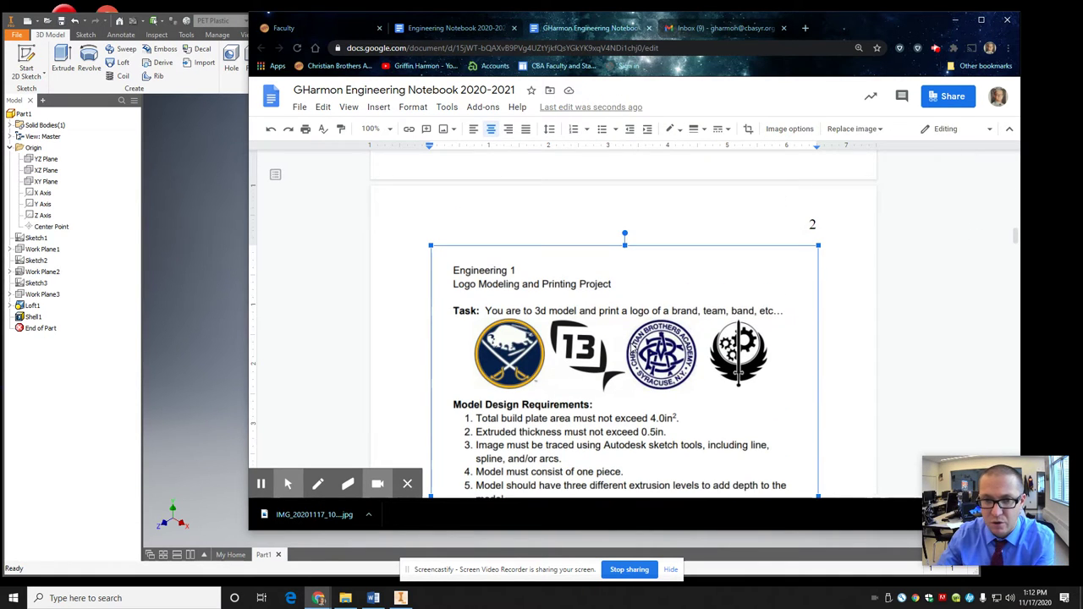
pyautogui.scroll(-3, 628, 346)
pyautogui.scroll(3, 628, 345)
pyautogui.press('Delete')
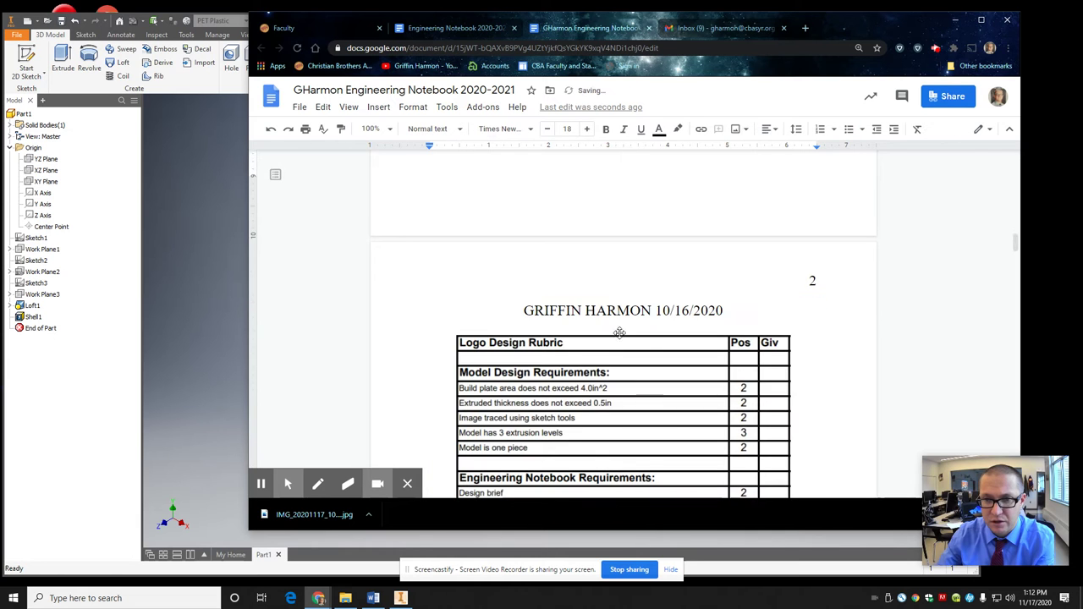
pyautogui.scroll(3, 612, 322)
pyautogui.scroll(-3, 641, 340)
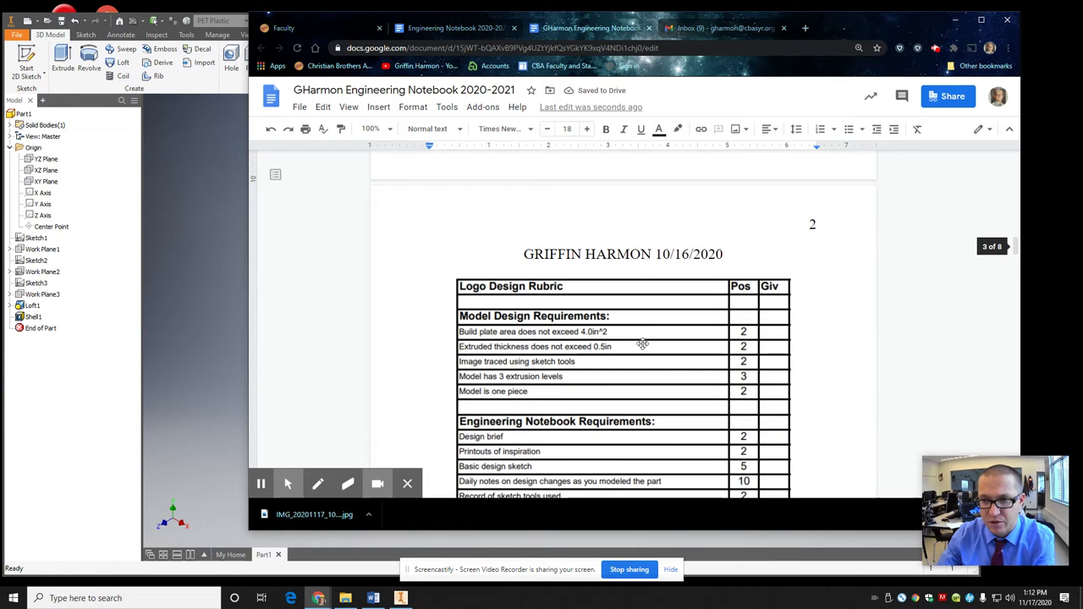
# Step: Maximize the browser and delete the old rubric table image from page 2
pyautogui.click(981, 19)
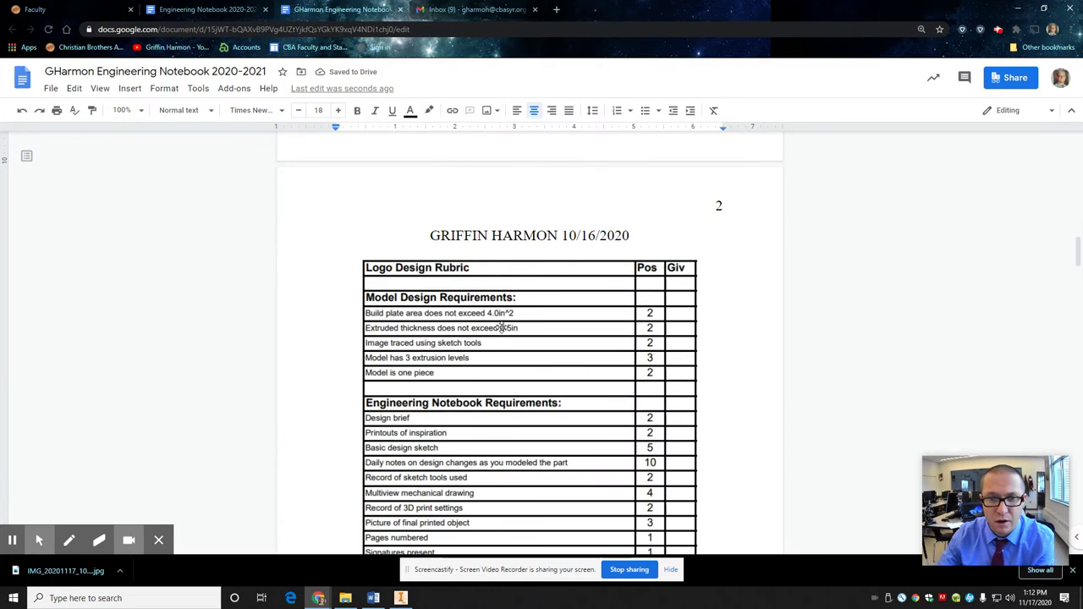
pyautogui.scroll(3, 502, 328)
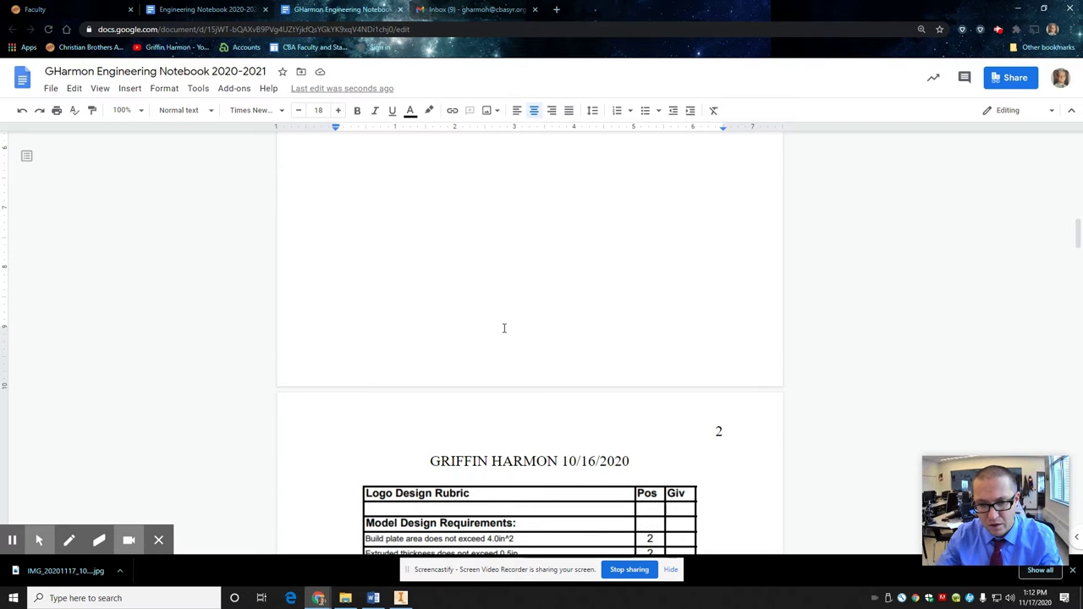
pyautogui.scroll(-2, 509, 337)
pyautogui.click(509, 338)
pyautogui.scroll(-2, 511, 342)
pyautogui.press('Delete')
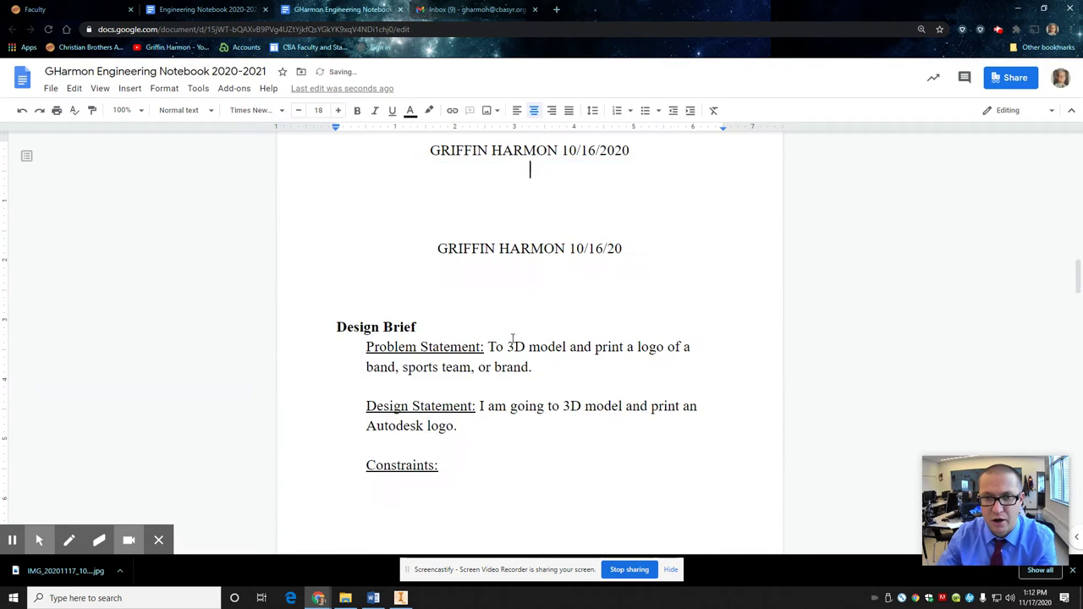
pyautogui.scroll(2, 513, 341)
pyautogui.scroll(10, 512, 338)
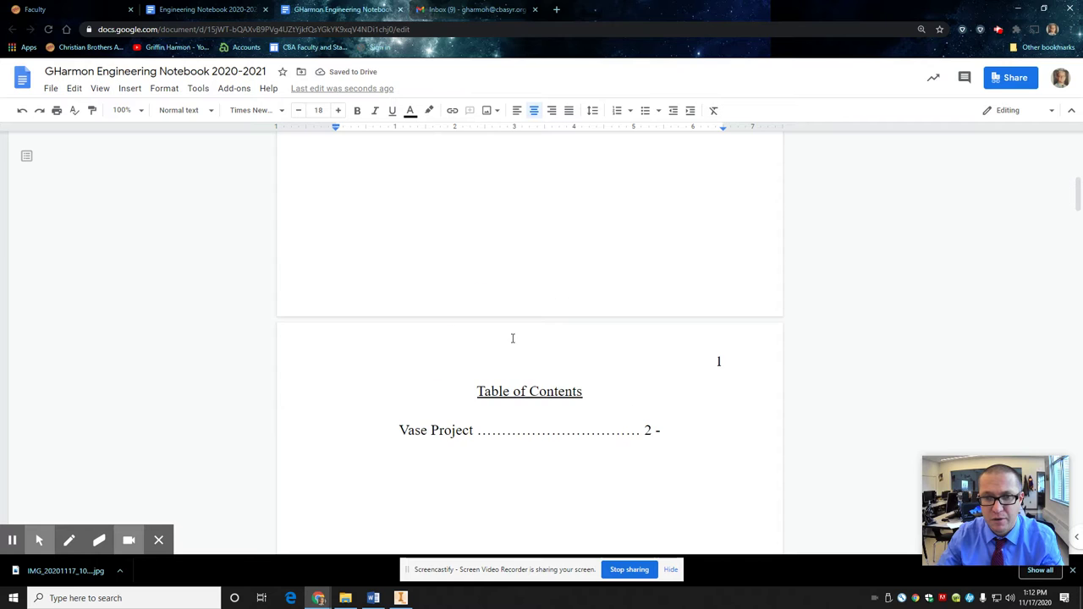
pyautogui.scroll(-10, 512, 339)
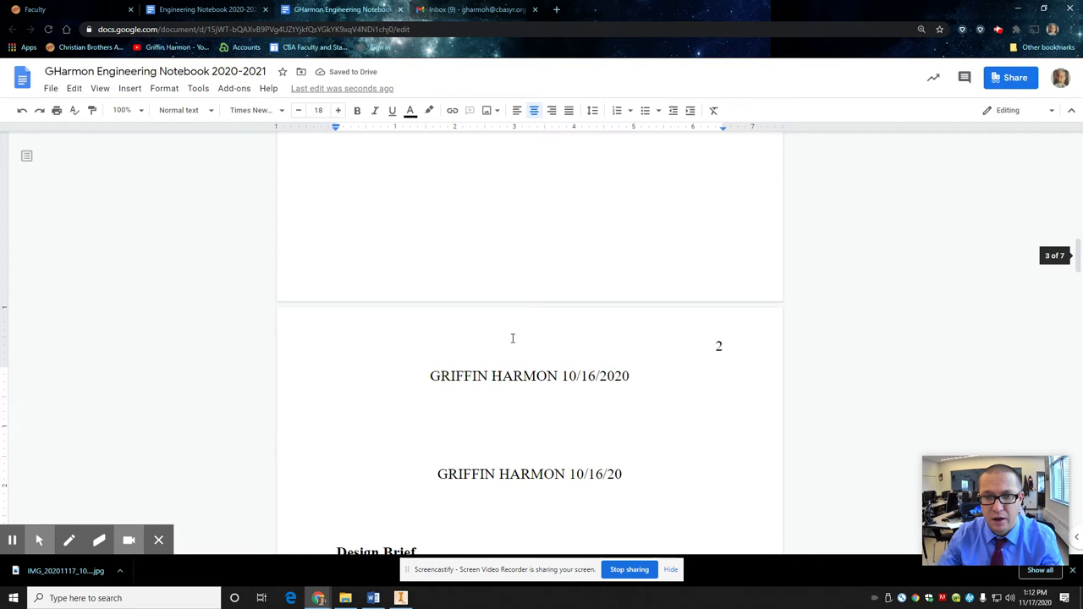
pyautogui.scroll(-1, 512, 338)
# Step: In myCBA, open Vase Directions and Rubric from the Engineering II vase mode topic
pyautogui.click(59, 15)
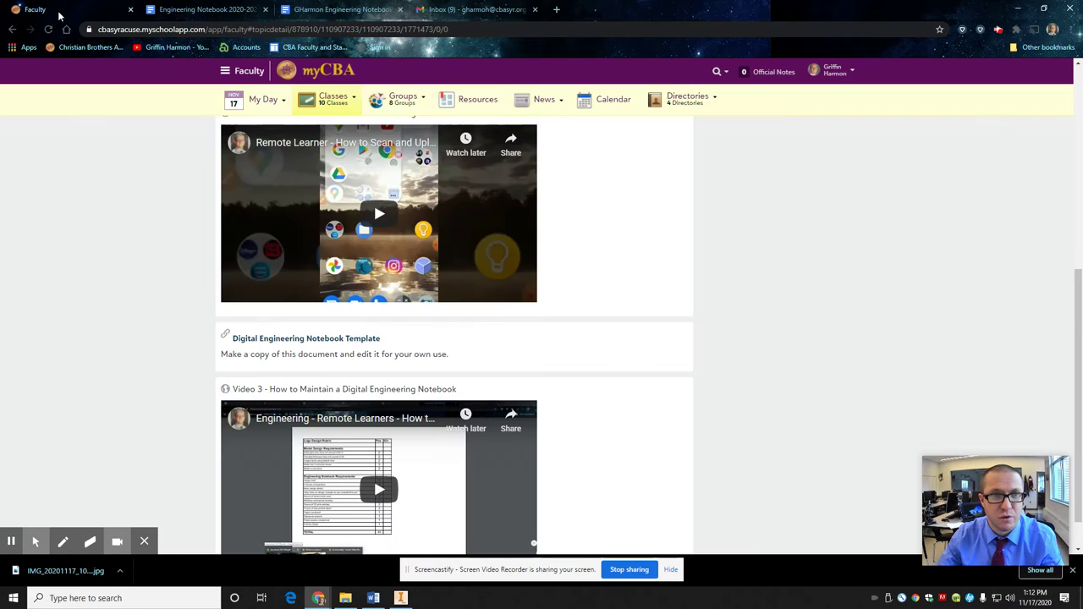
pyautogui.scroll(4, 626, 297)
pyautogui.moveTo(322, 106)
pyautogui.click(347, 238)
pyautogui.click(316, 193)
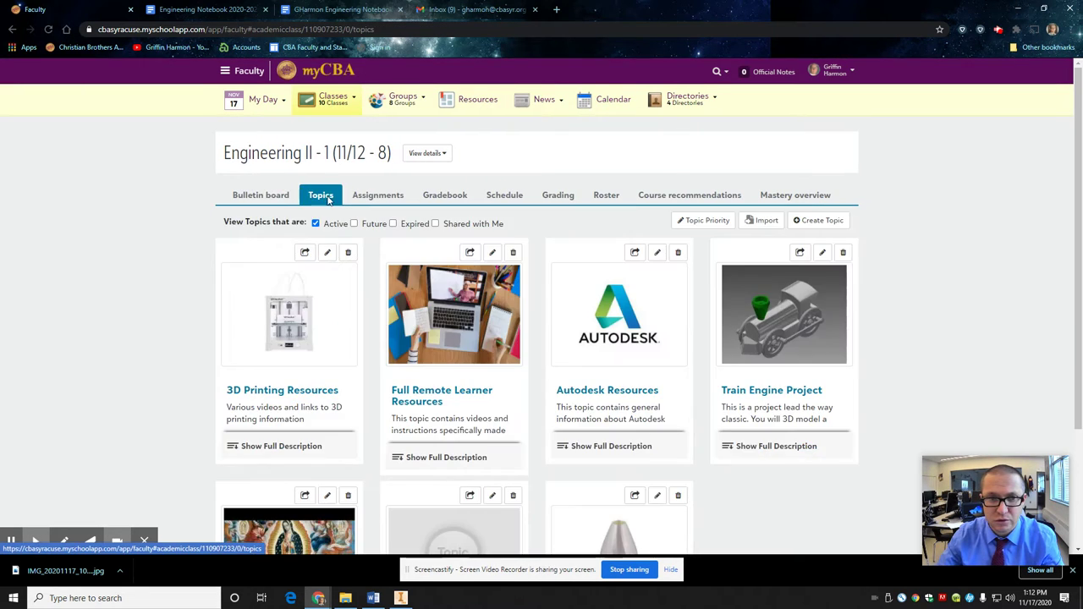
pyautogui.scroll(-2, 658, 421)
pyautogui.click(616, 476)
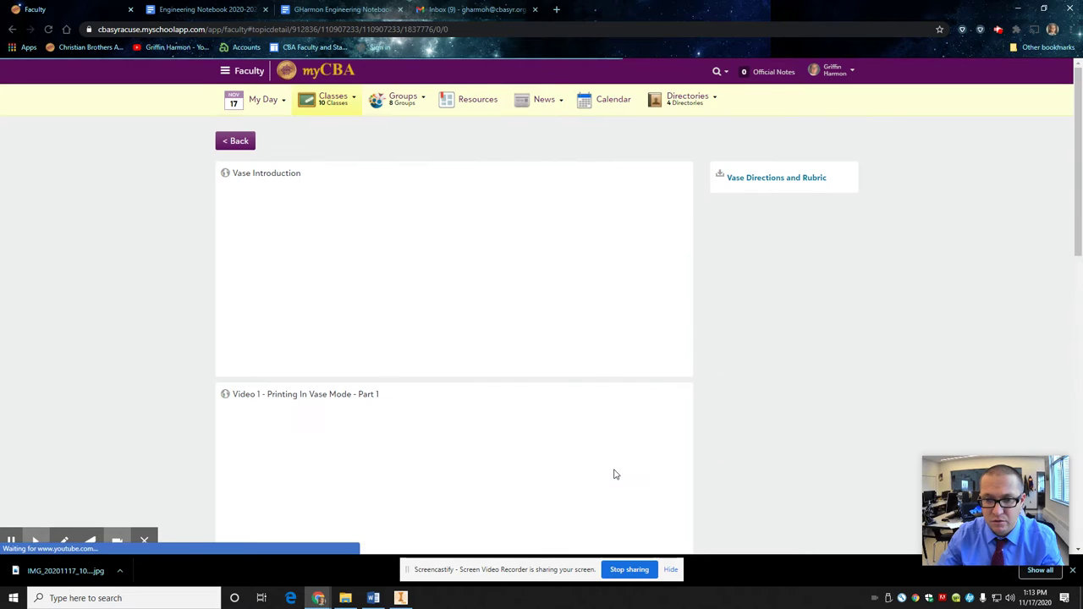
pyautogui.click(766, 179)
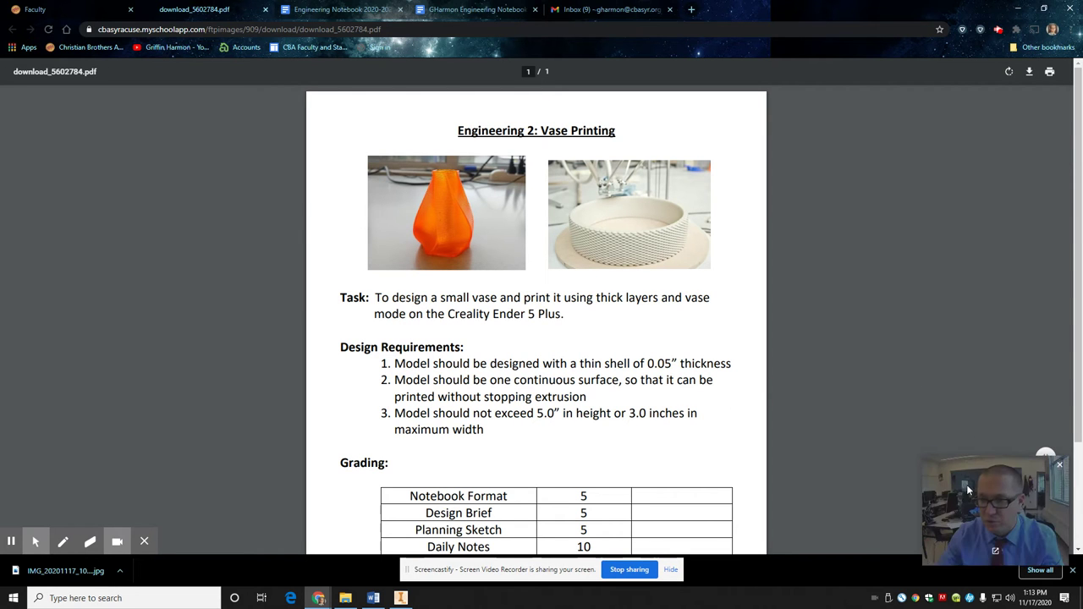
# Step: Zoom the PDF out three steps so the whole rubric page fits
pyautogui.moveTo(969, 489); pyautogui.dragTo(938, 246)
pyautogui.click(1046, 519)
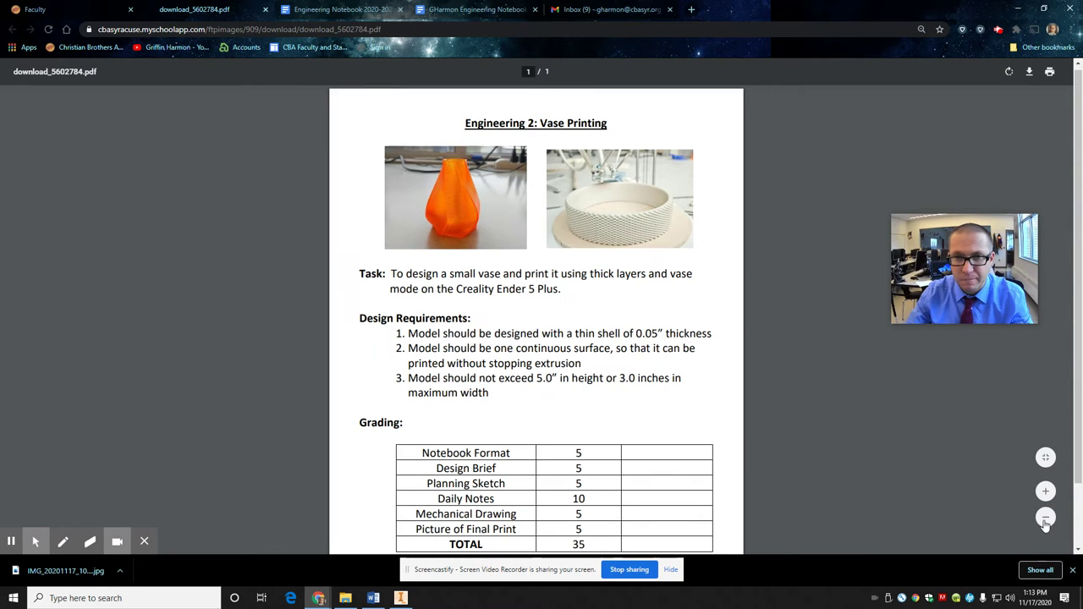
pyautogui.click(1046, 519)
pyautogui.click(1046, 519)
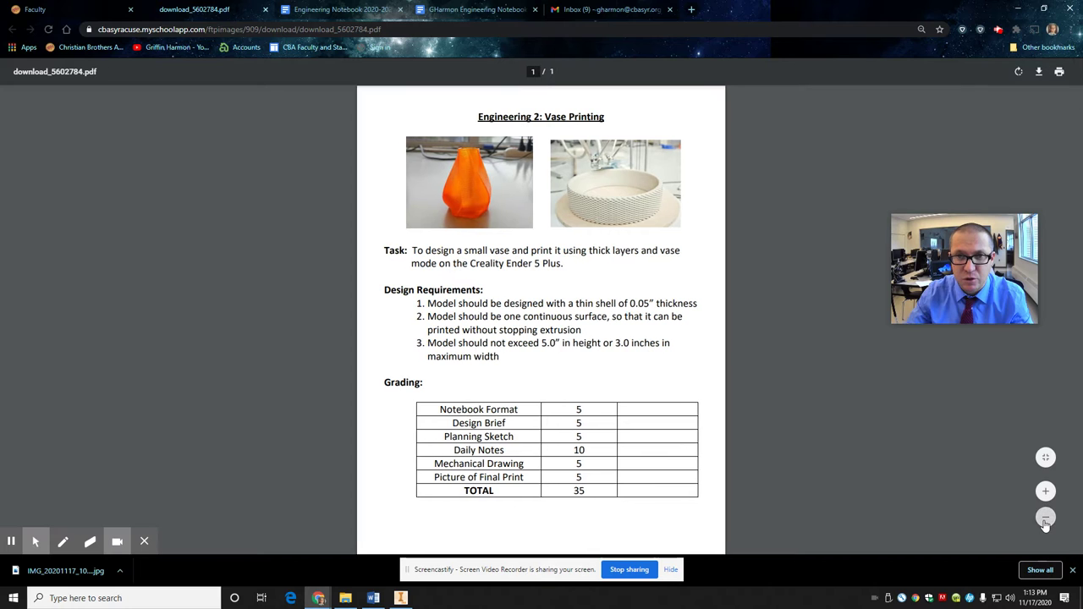
# Step: Launch Snipping Tool via Windows search and capture the entire Vase Printing rubric page
pyautogui.click(59, 599)
pyautogui.write('snbi')
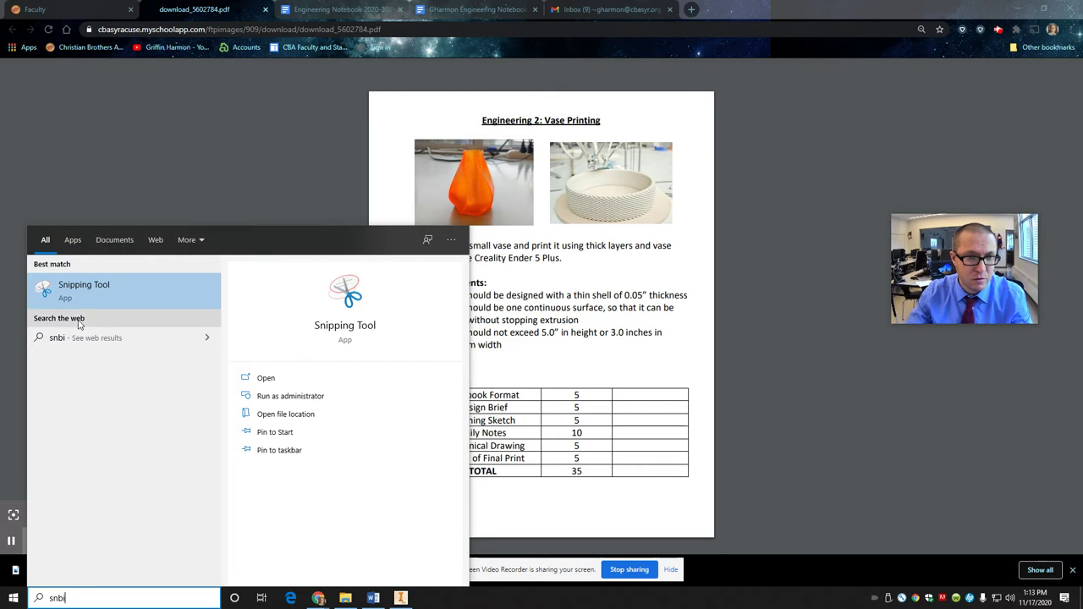
pyautogui.click(68, 286)
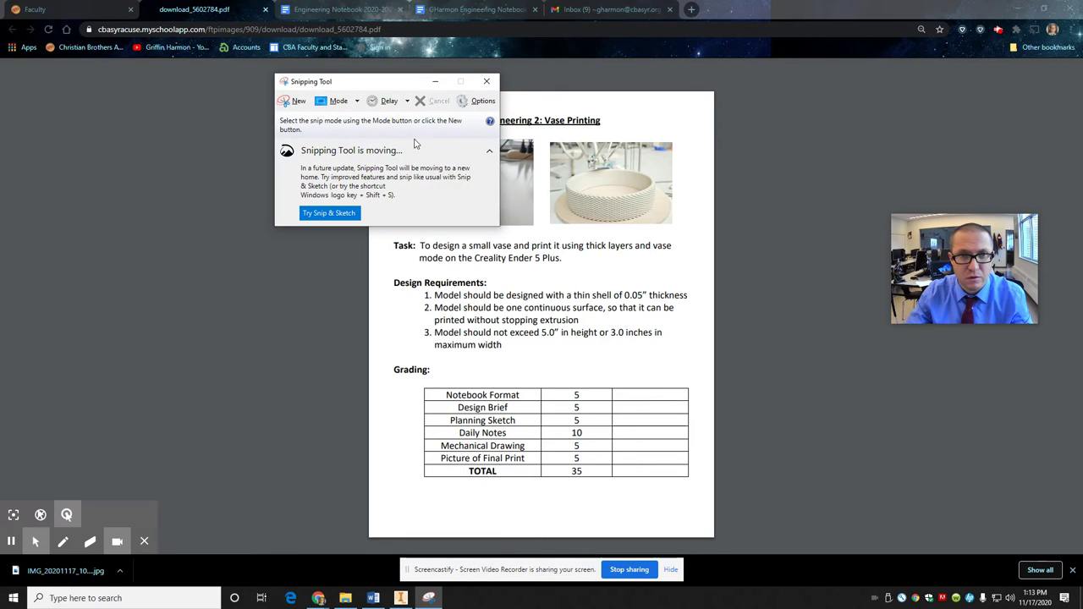
pyautogui.moveTo(380, 90); pyautogui.dragTo(183, 93)
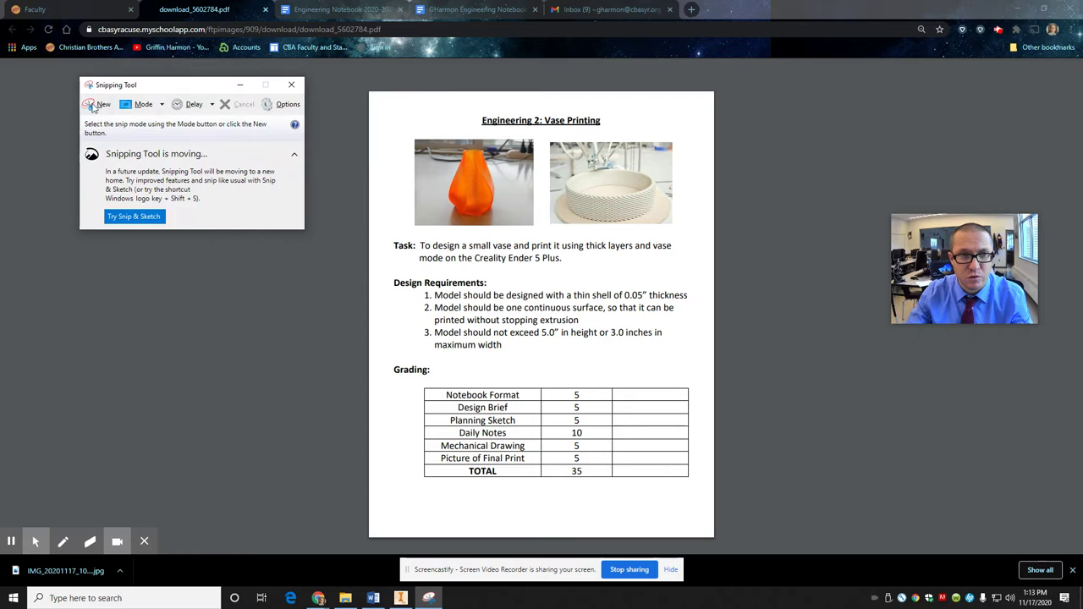
pyautogui.click(98, 104)
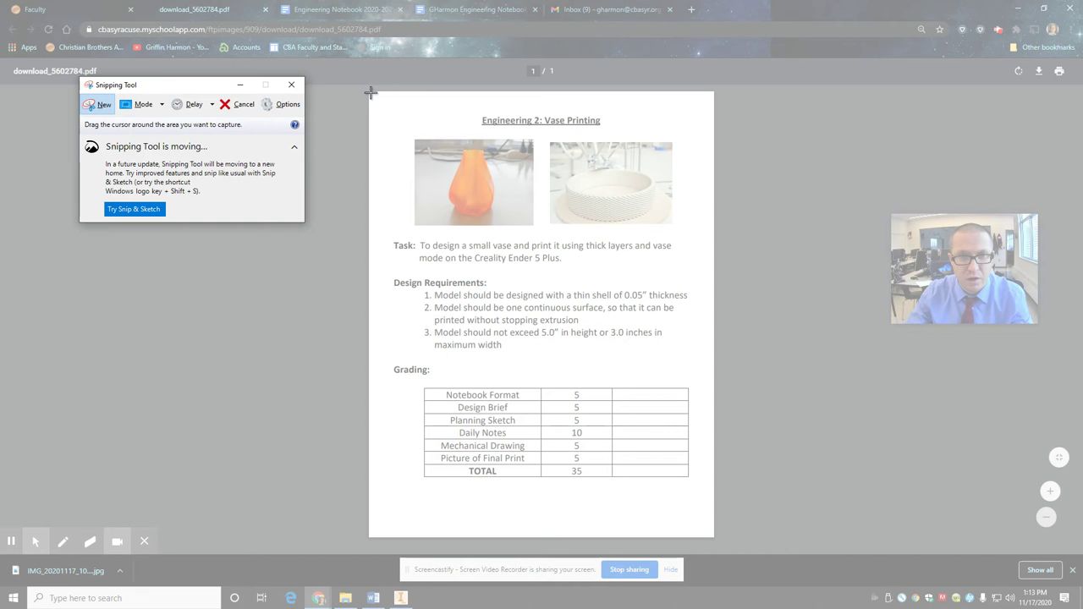
pyautogui.moveTo(370, 93); pyautogui.dragTo(708, 504)
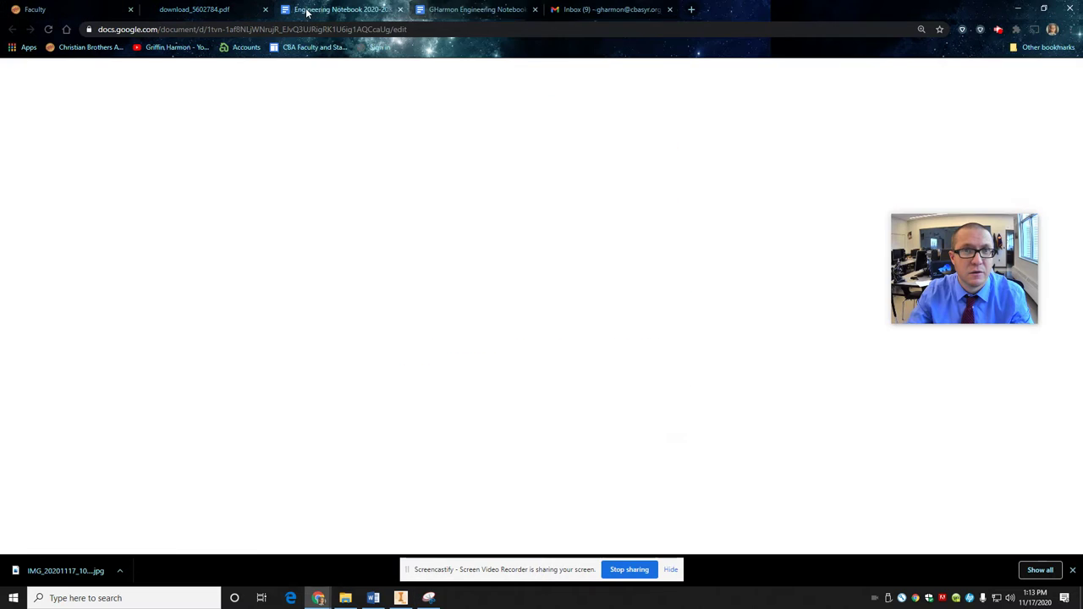
# Step: Close the template tab and replace page 2's dated heading with the pasted rubric capture
pyautogui.click(309, 10)
pyautogui.click(400, 10)
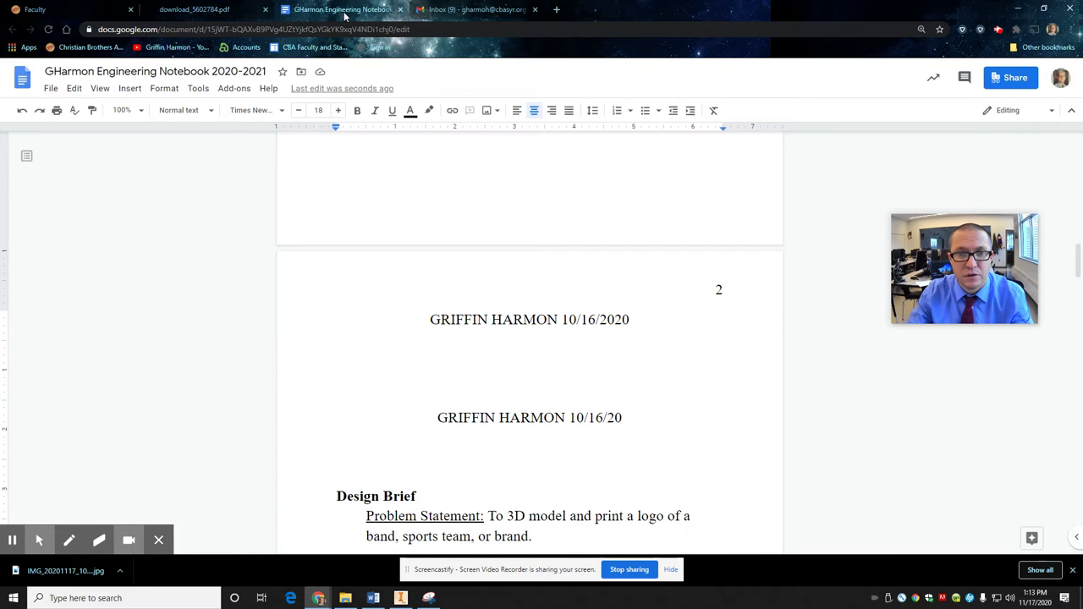
pyautogui.scroll(-1, 485, 335)
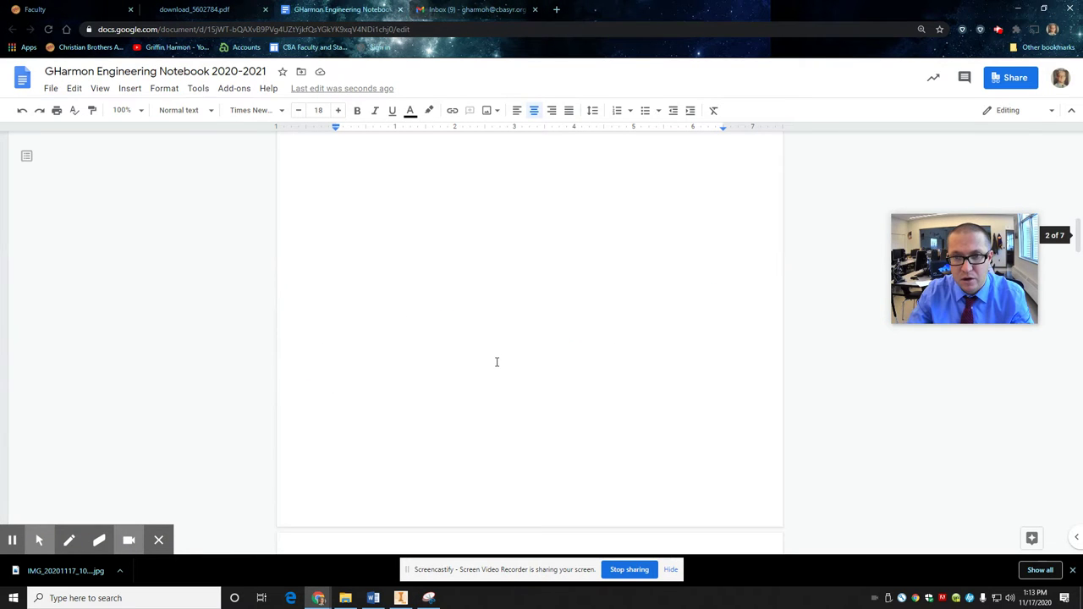
pyautogui.moveTo(651, 276); pyautogui.dragTo(401, 265)
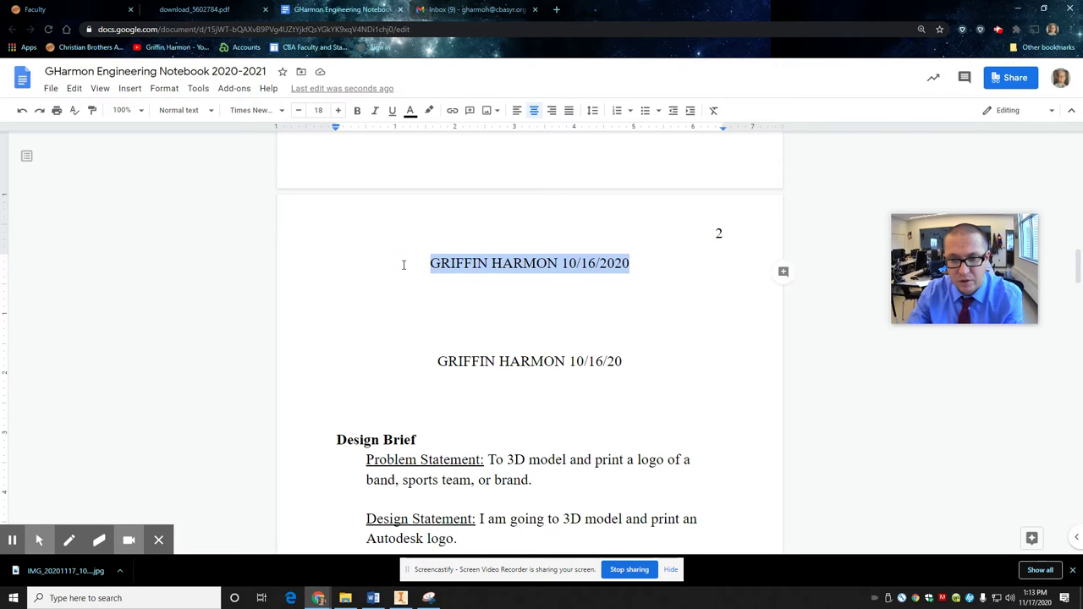
pyautogui.press('BackSpace')
pyautogui.hotkey('ctrl', 'v')
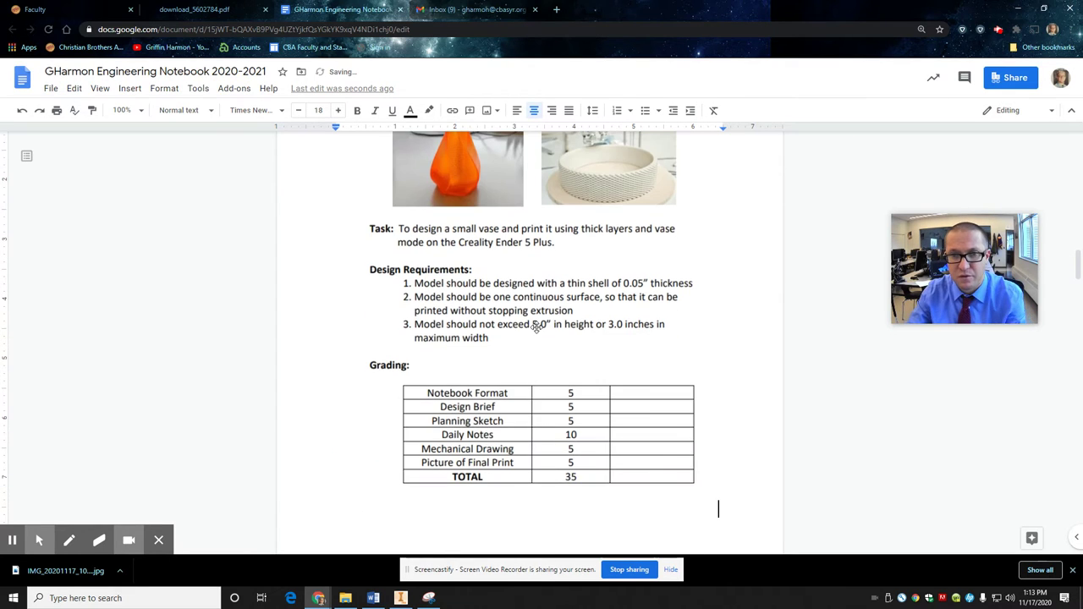
# Step: Check the pasted rubric image and place the caret on the line below it
pyautogui.scroll(4, 520, 410)
pyautogui.scroll(-4, 518, 411)
pyautogui.scroll(3, 518, 411)
pyautogui.click(457, 297)
pyautogui.click(462, 276)
pyautogui.scroll(-7, 701, 402)
pyautogui.scroll(10, 507, 356)
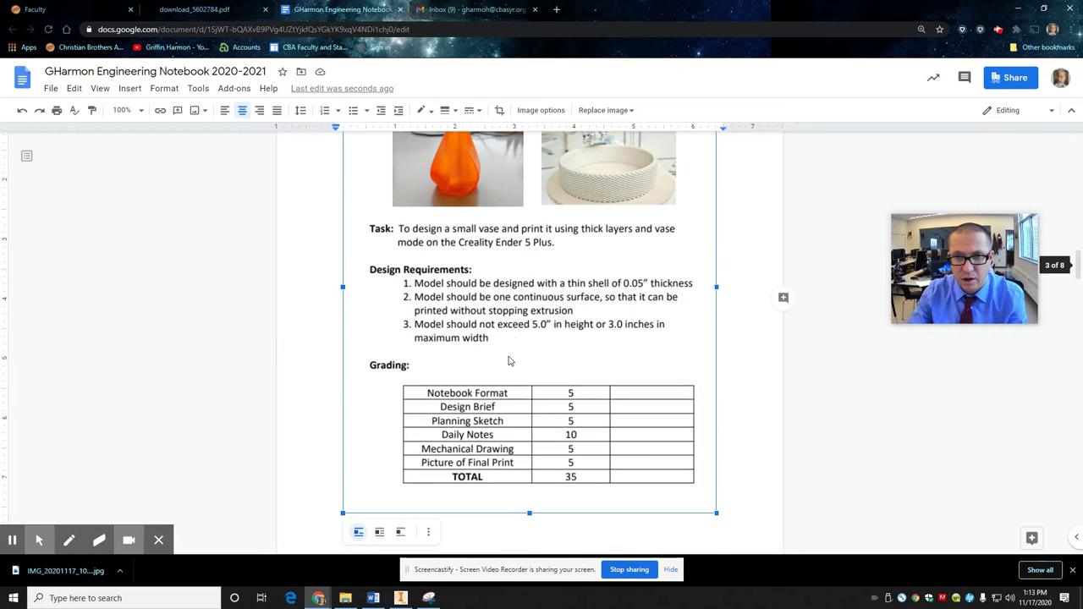
pyautogui.scroll(-5, 499, 363)
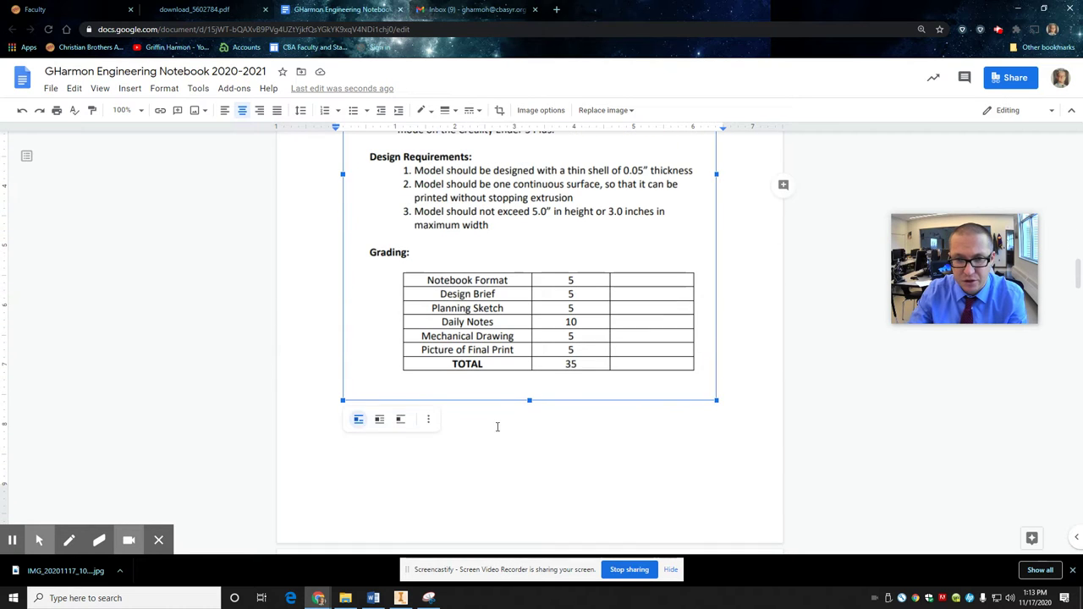
pyautogui.click(501, 431)
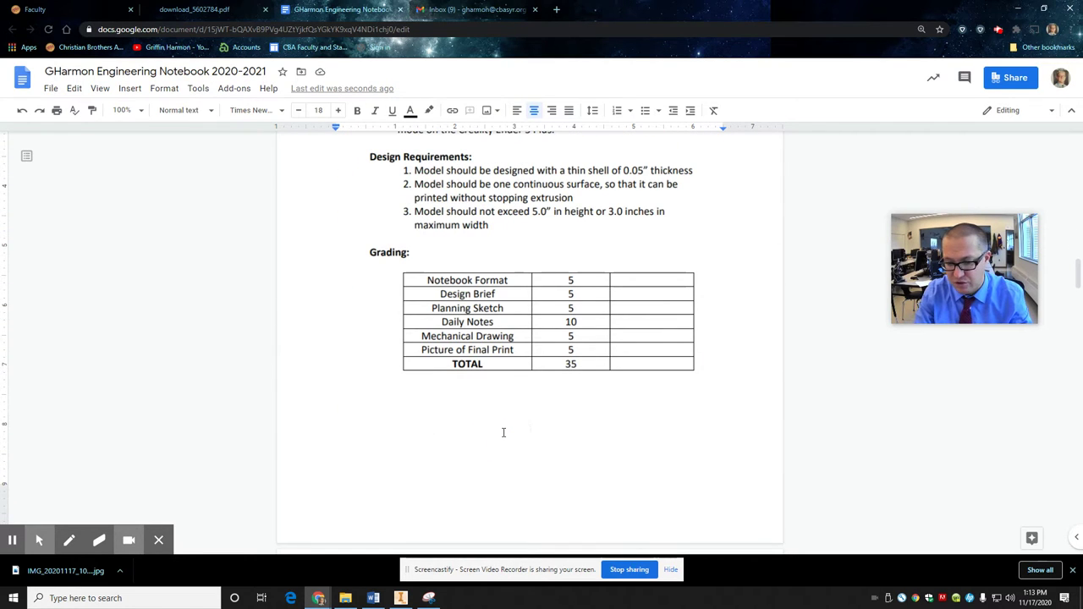
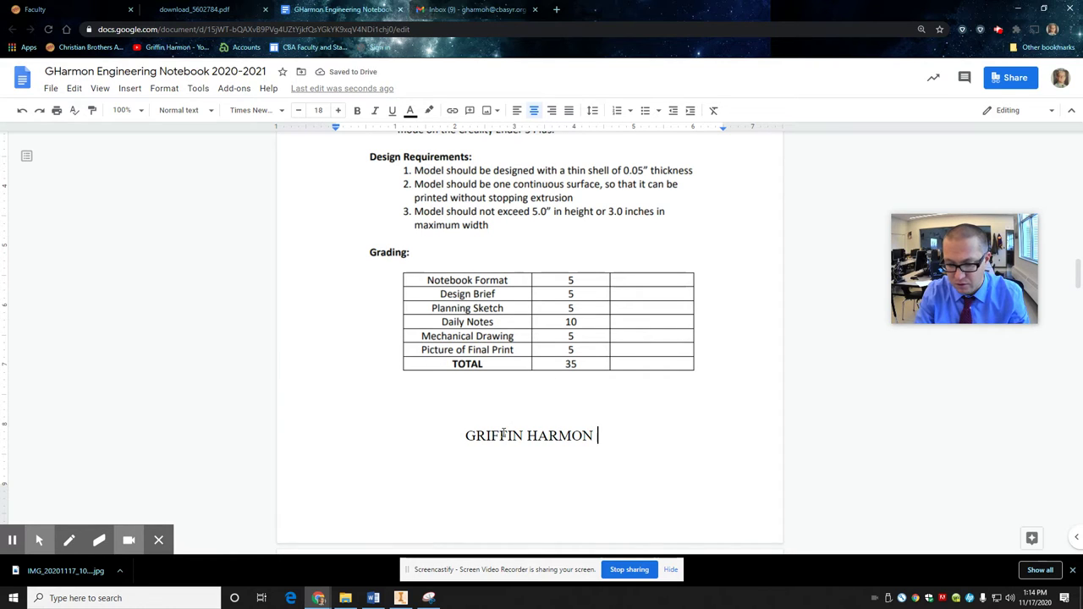
# Step: Type the student's name and the date 11/17/2020 below the grading table
pyautogui.write(' 11/17/2020')
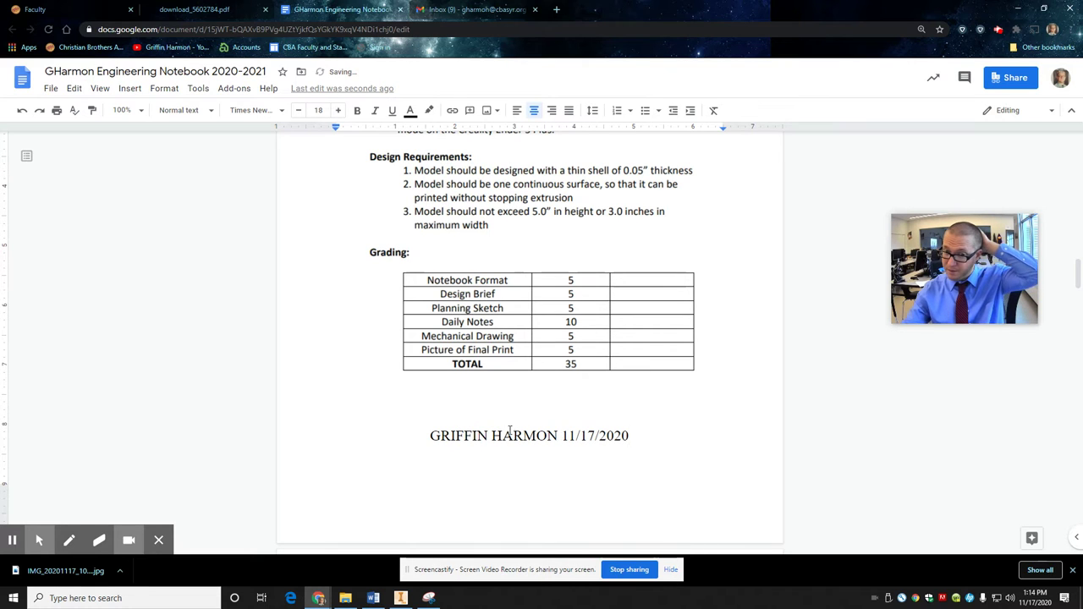
pyautogui.scroll(-2, 512, 434)
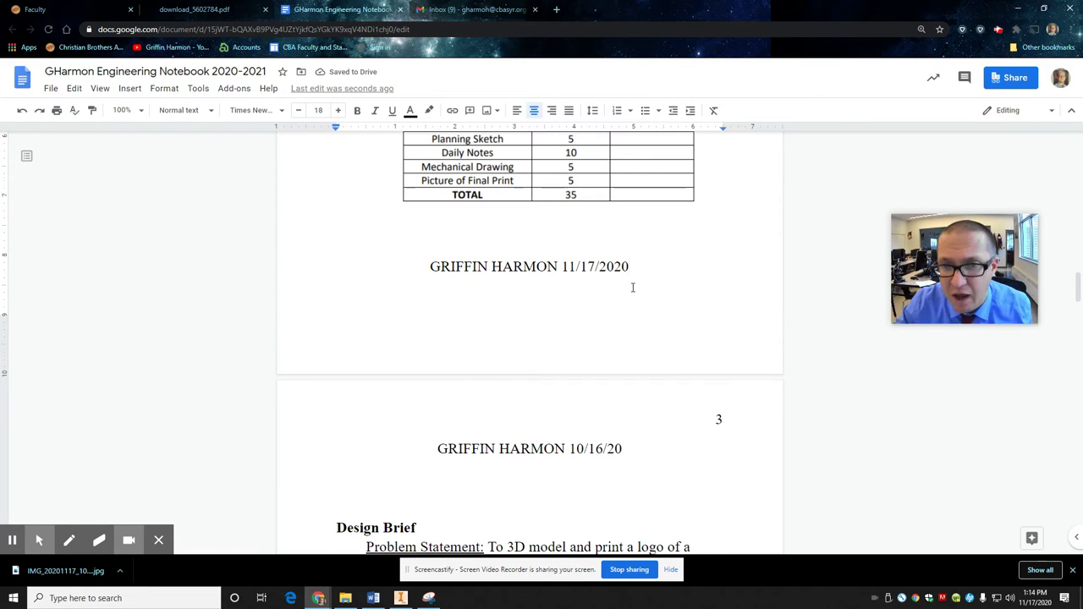
pyautogui.scroll(6, 571, 309)
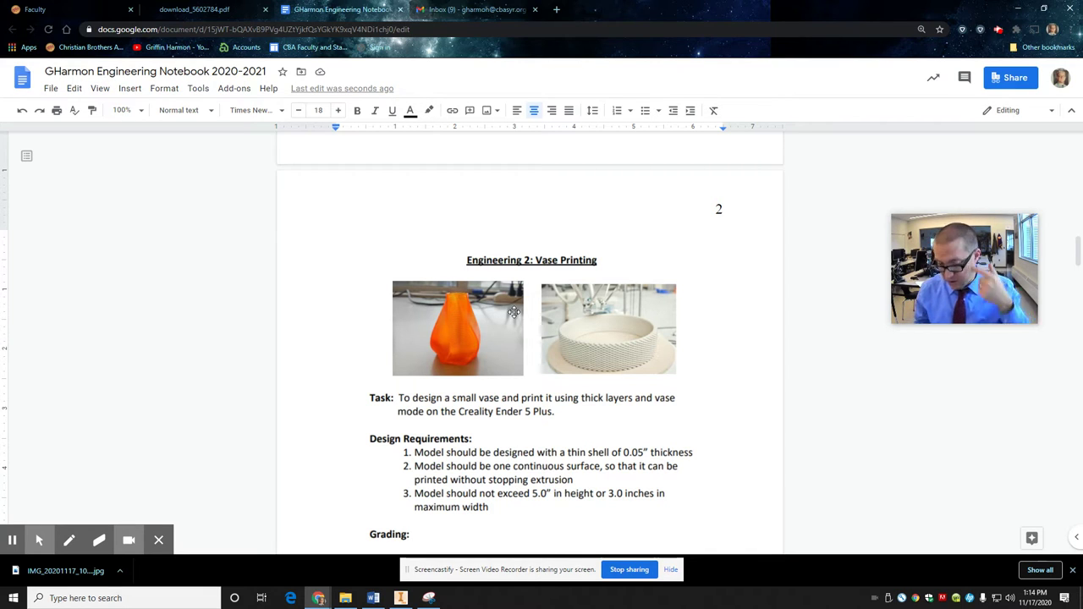
pyautogui.scroll(-2, 533, 339)
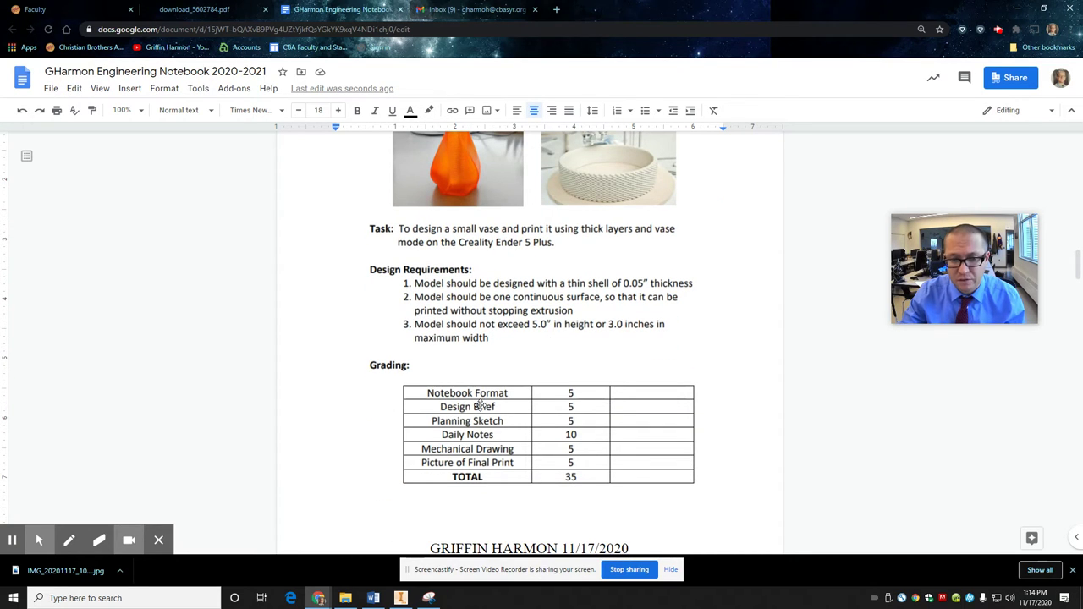
pyautogui.scroll(-4, 483, 428)
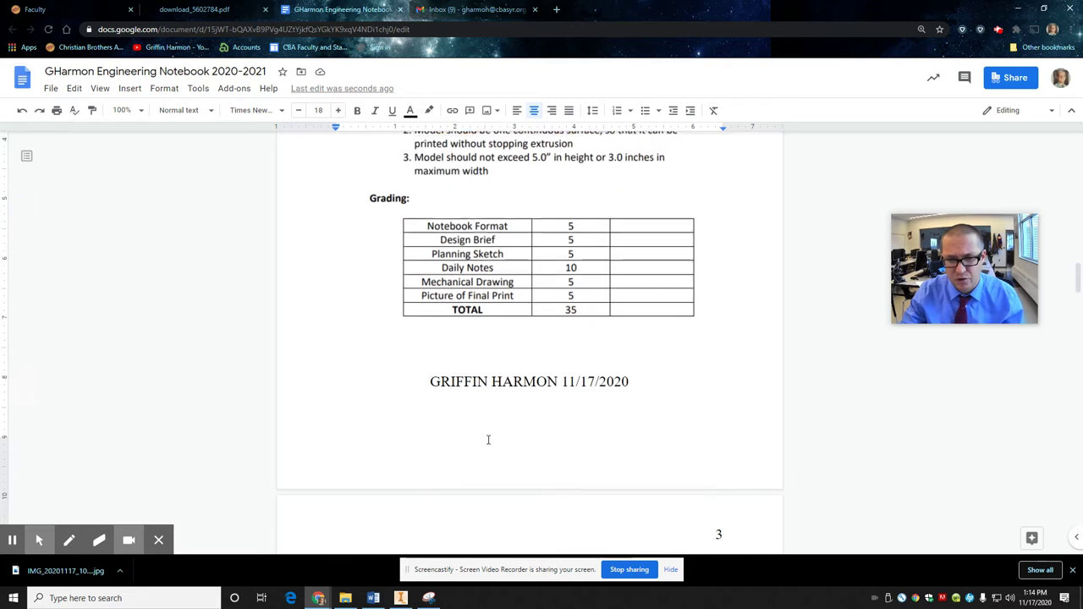
pyautogui.scroll(-3, 486, 431)
# Step: Remove page 3's old dated heading and the blank lines at the top of the page
pyautogui.click(443, 198)
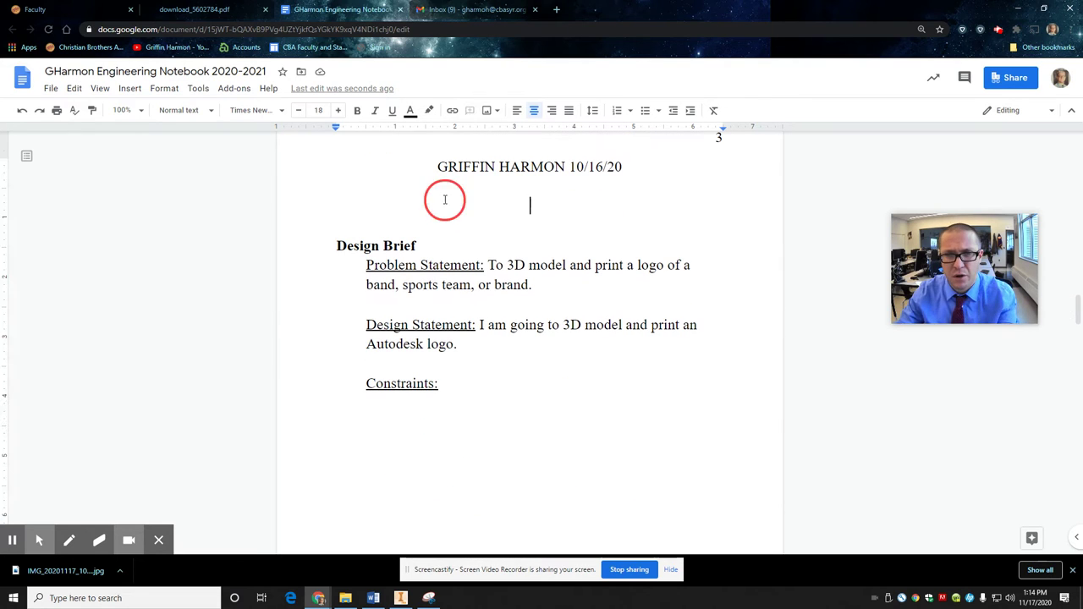
pyautogui.moveTo(656, 181); pyautogui.dragTo(438, 167)
pyautogui.press('BackSpace')
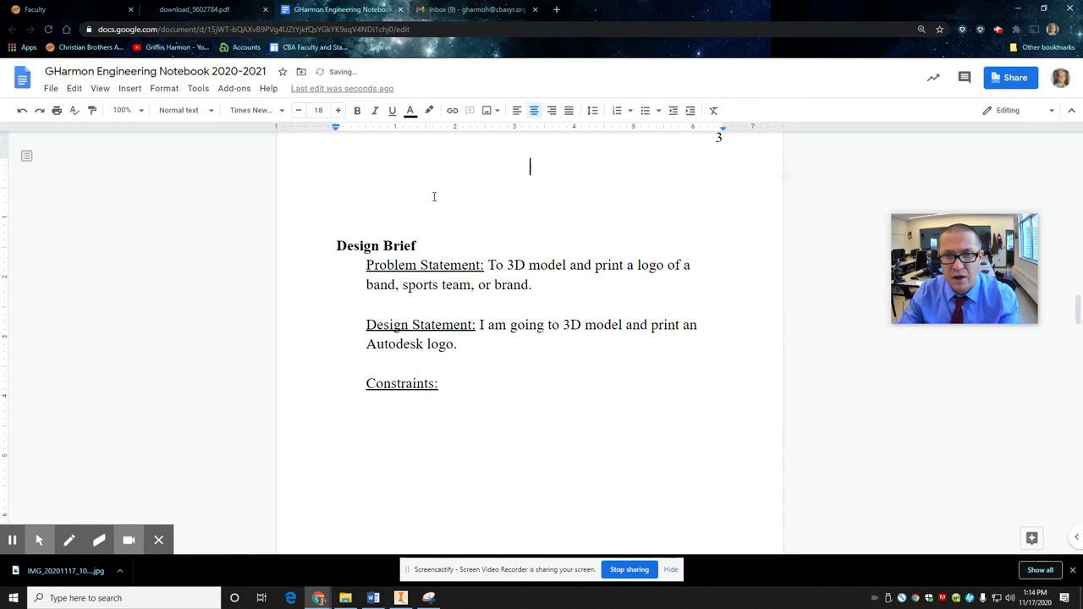
pyautogui.click(430, 204)
pyautogui.hotkey('ctrl', 'l')
pyautogui.press('BackSpace')
pyautogui.scroll(3, 452, 256)
pyautogui.press('BackSpace')
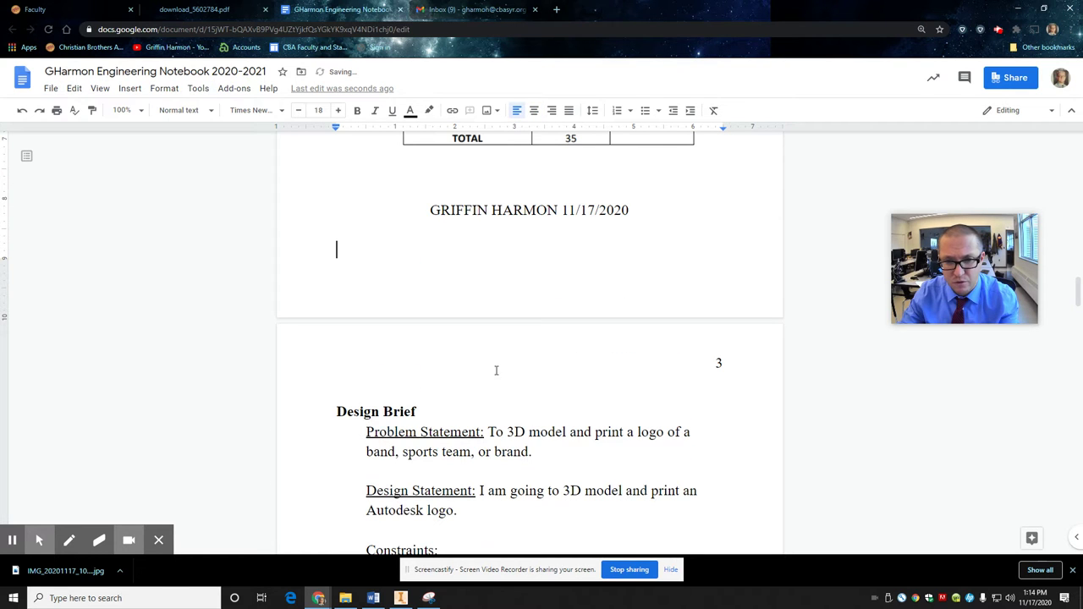
pyautogui.scroll(7, 476, 452)
pyautogui.scroll(-2, 445, 398)
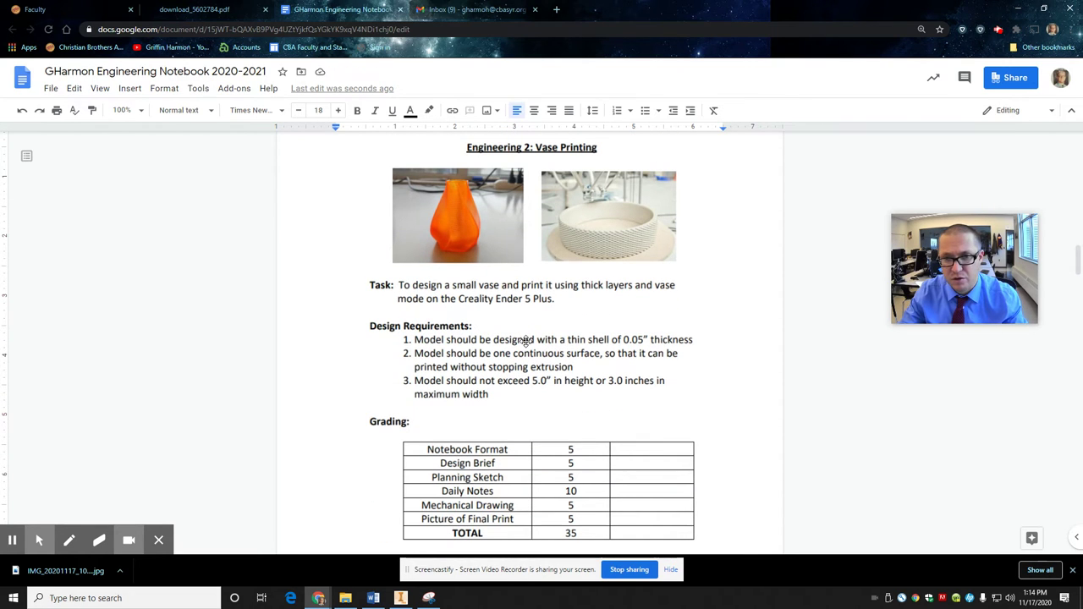
pyautogui.scroll(-5, 526, 343)
# Step: Replace the logo Problem Statement with the vase-mode Creality Ender 5 Plus statement
pyautogui.moveTo(534, 451); pyautogui.dragTo(488, 432)
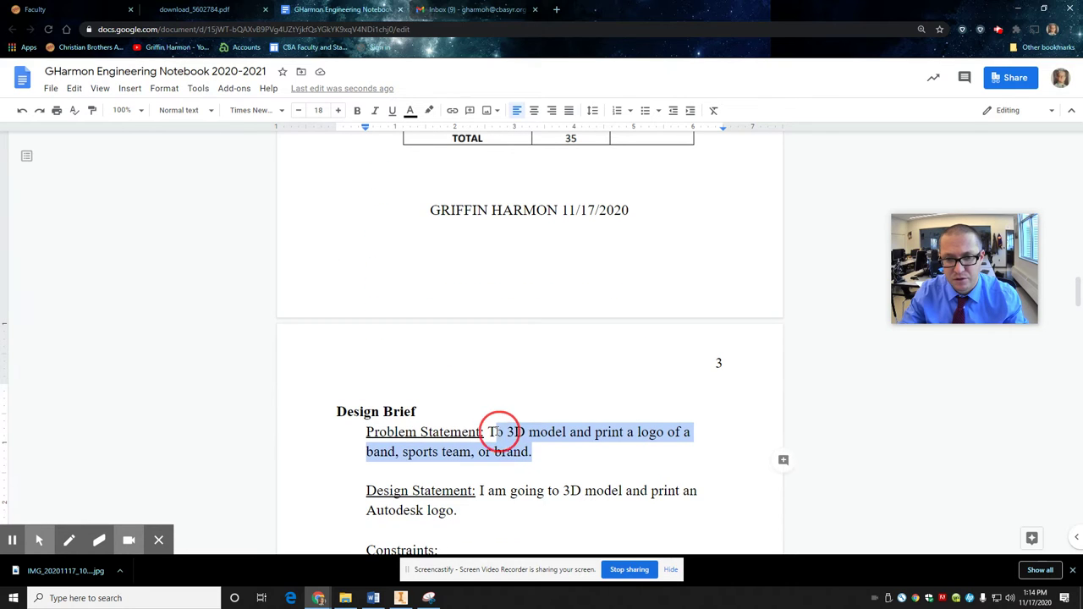
pyautogui.write('To d')
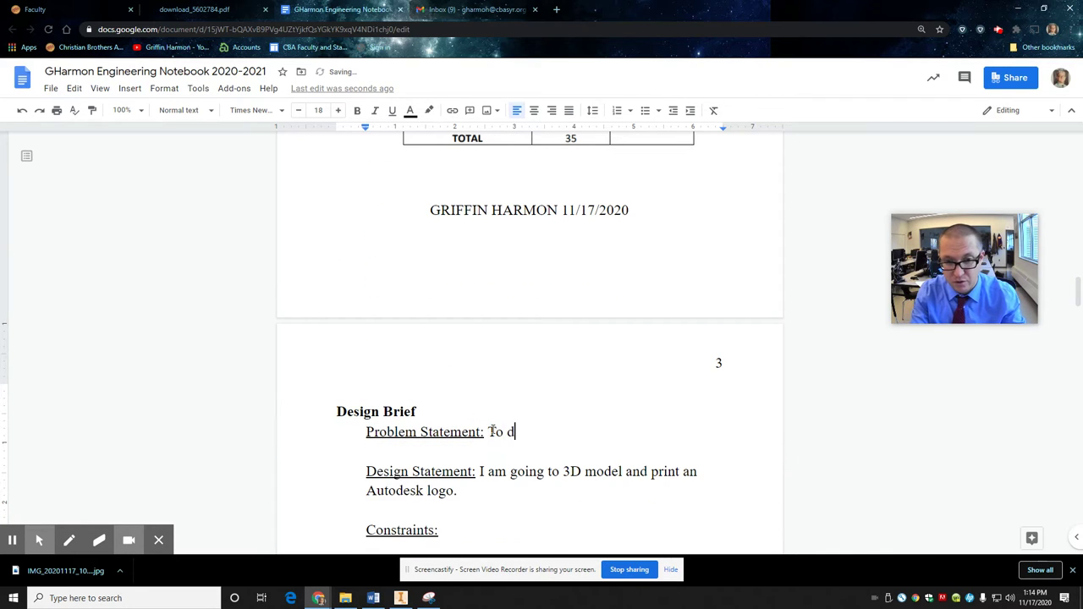
pyautogui.write('esign and print a small vase')
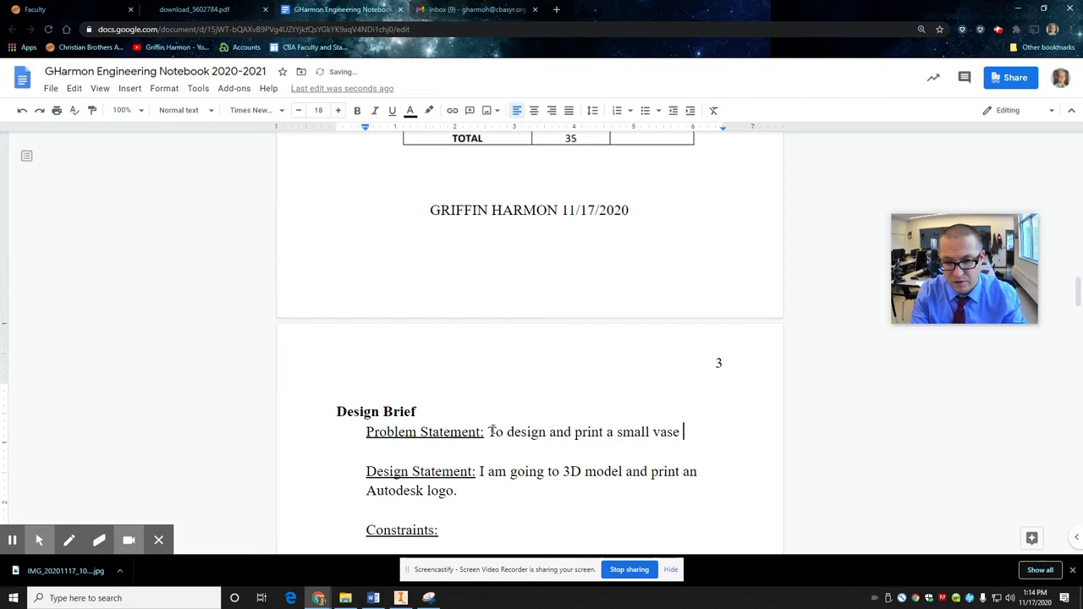
pyautogui.scroll(5, 520, 419)
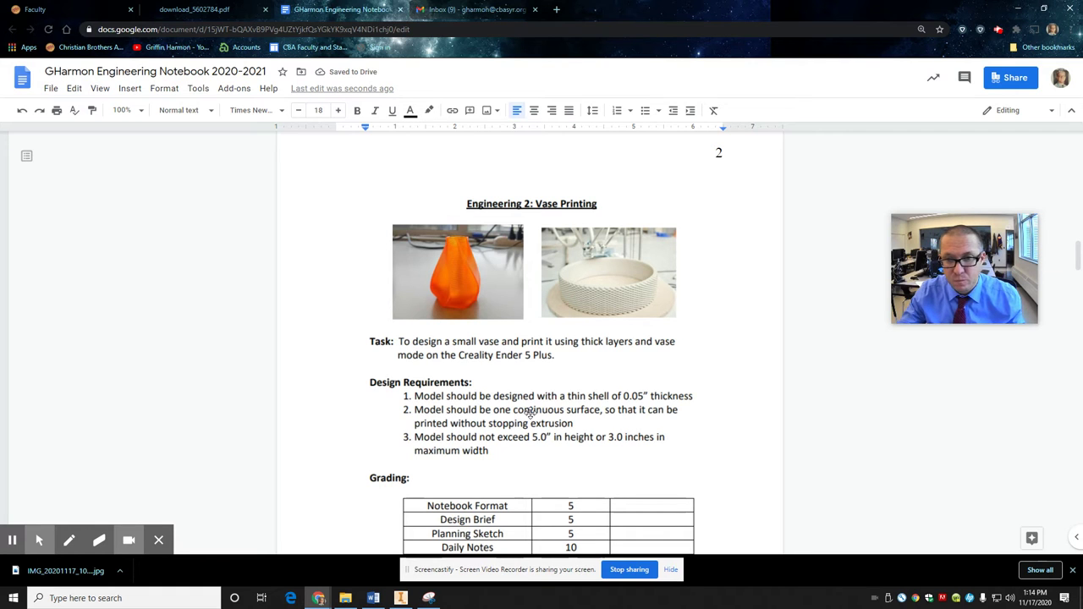
pyautogui.scroll(-6, 530, 412)
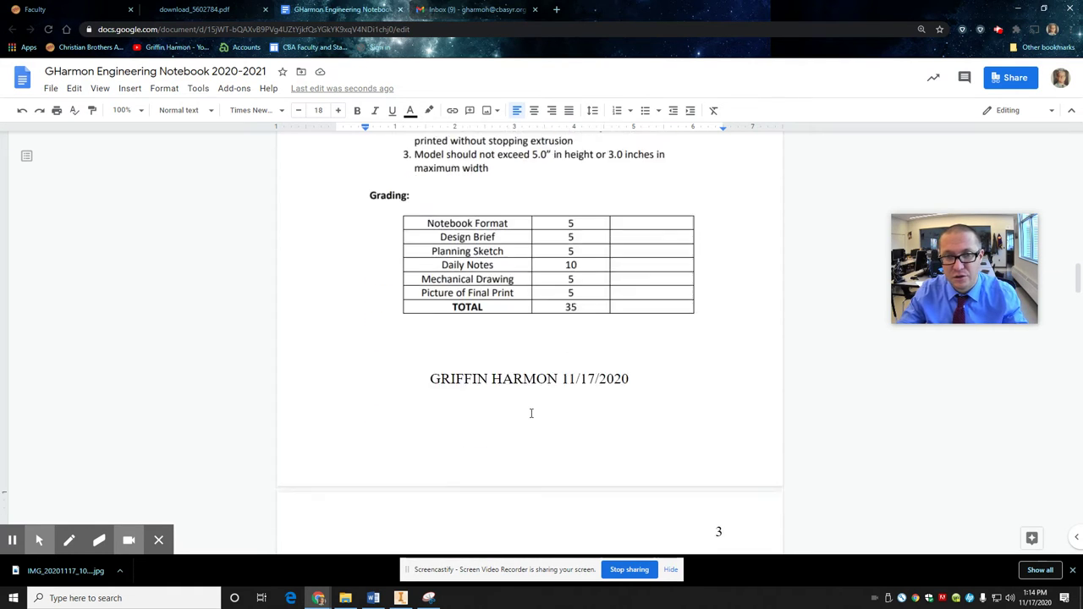
pyautogui.scroll(-1, 531, 412)
pyautogui.write('using thick l')
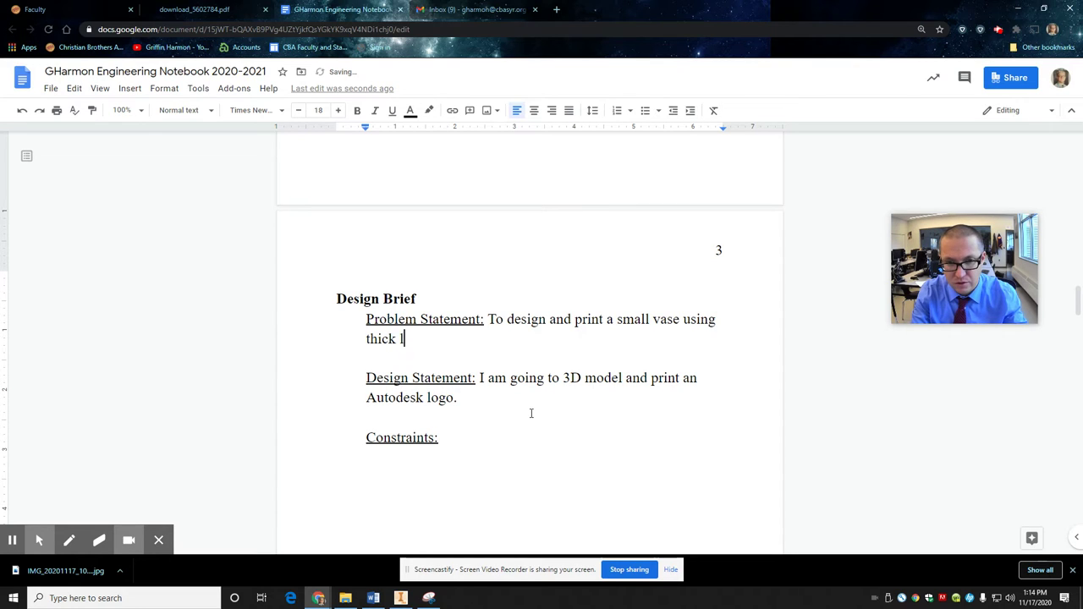
pyautogui.write('ayers and vase mode on')
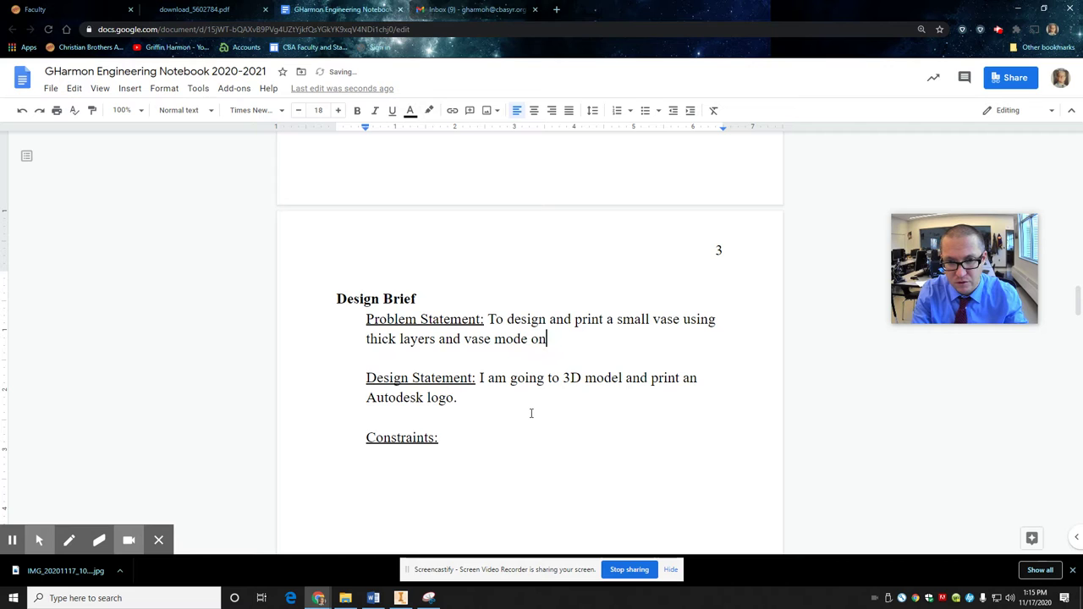
pyautogui.write(' the Creality Ender 5 pl')
pyautogui.press('BackSpace')
pyautogui.press('BackSpace')
pyautogui.write('Pla')
pyautogui.press('BackSpace')
pyautogui.press('BackSpace')
# Step: Replace 'an Autodesk logo.' in the Design Statement with 'a vase with a pentagon shape smoothing into a circle at the top'
pyautogui.write('lus')
pyautogui.moveTo(500, 402); pyautogui.dragTo(690, 380)
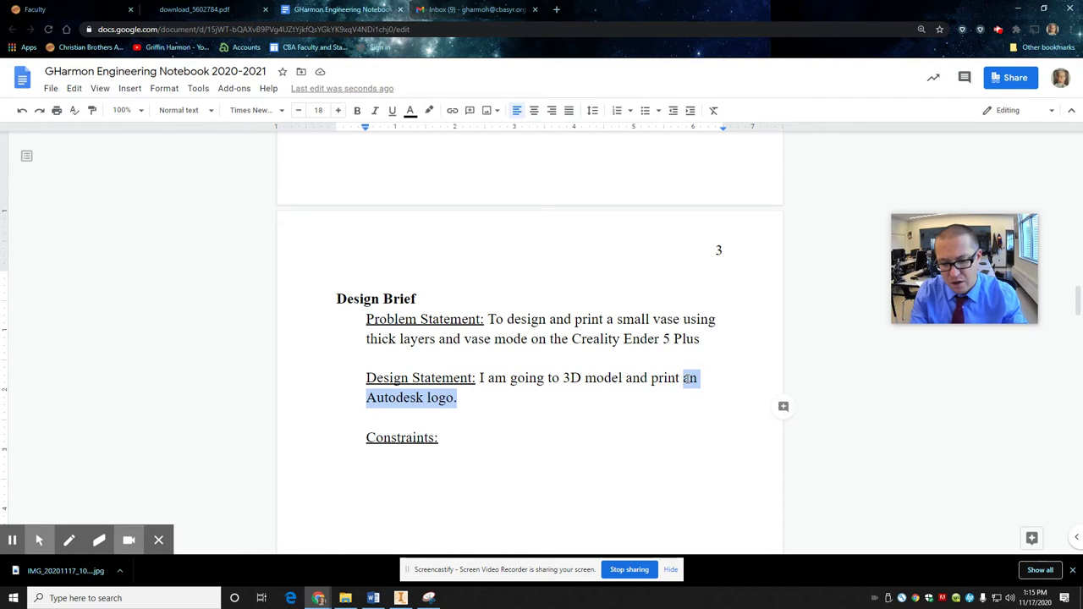
pyautogui.write('a vase with e')
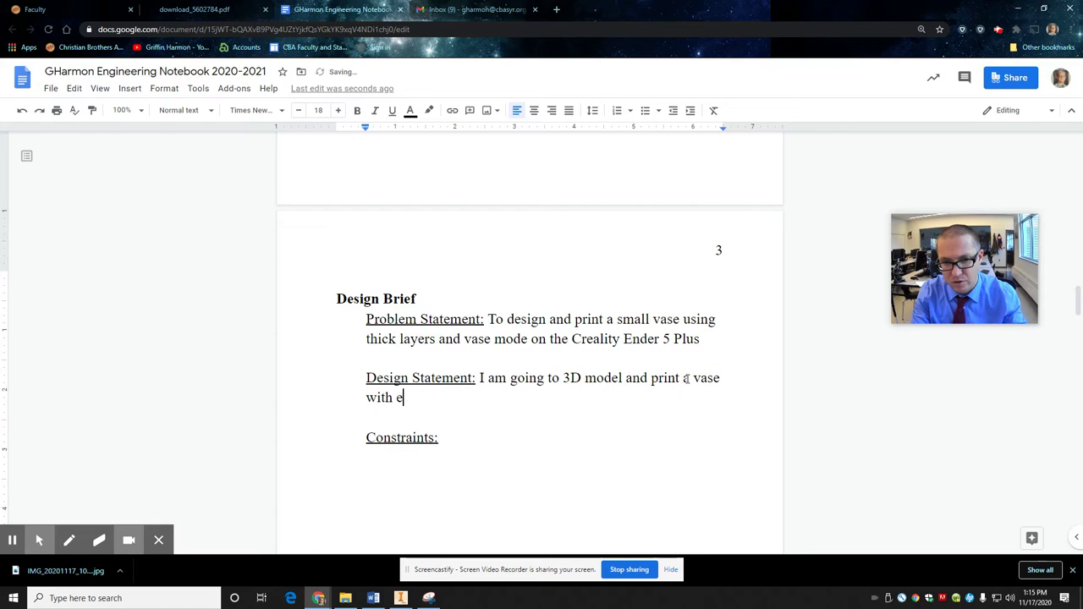
pyautogui.write(' pentag')
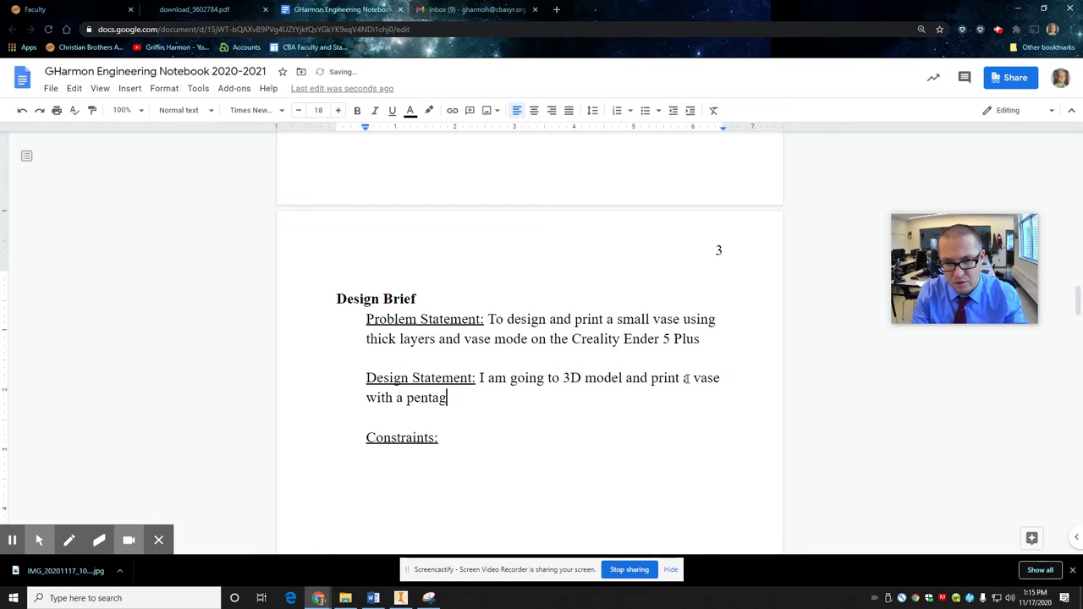
pyautogui.write('on shape smpp')
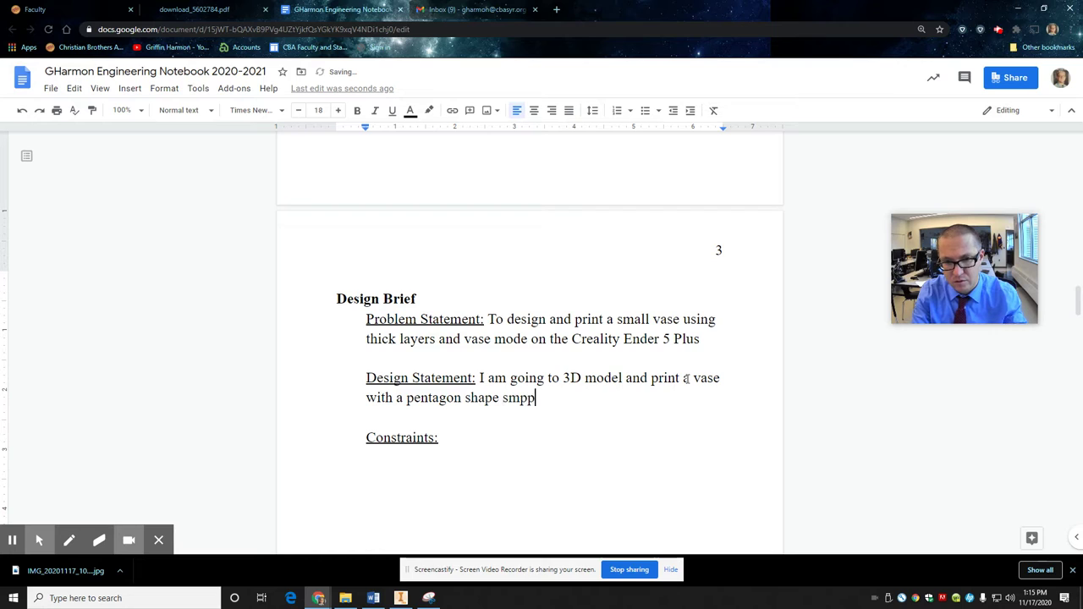
pyautogui.press('BackSpace')
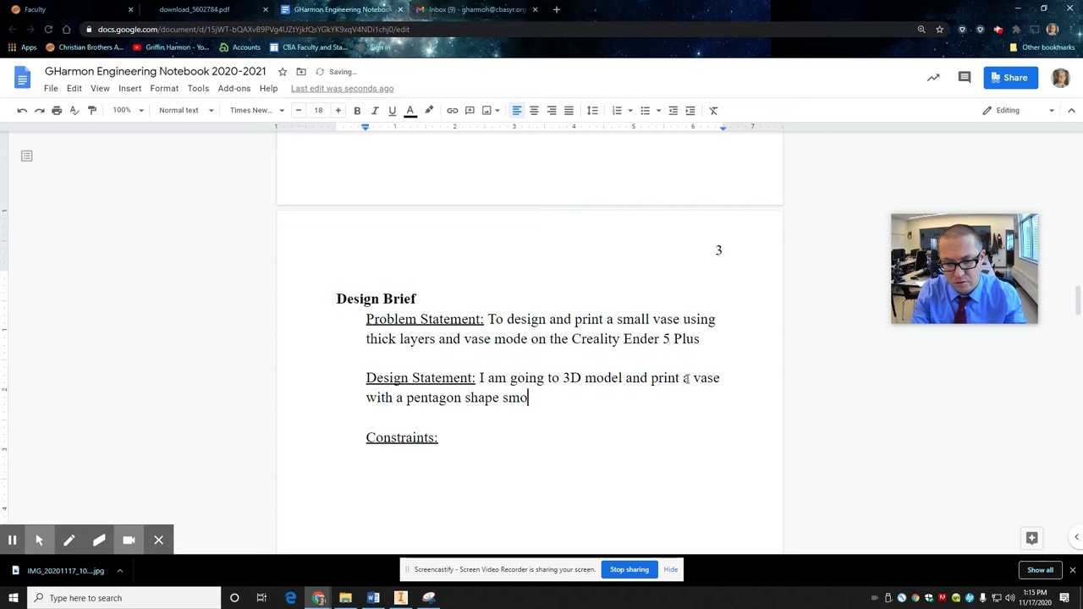
pyautogui.write('othing into ')
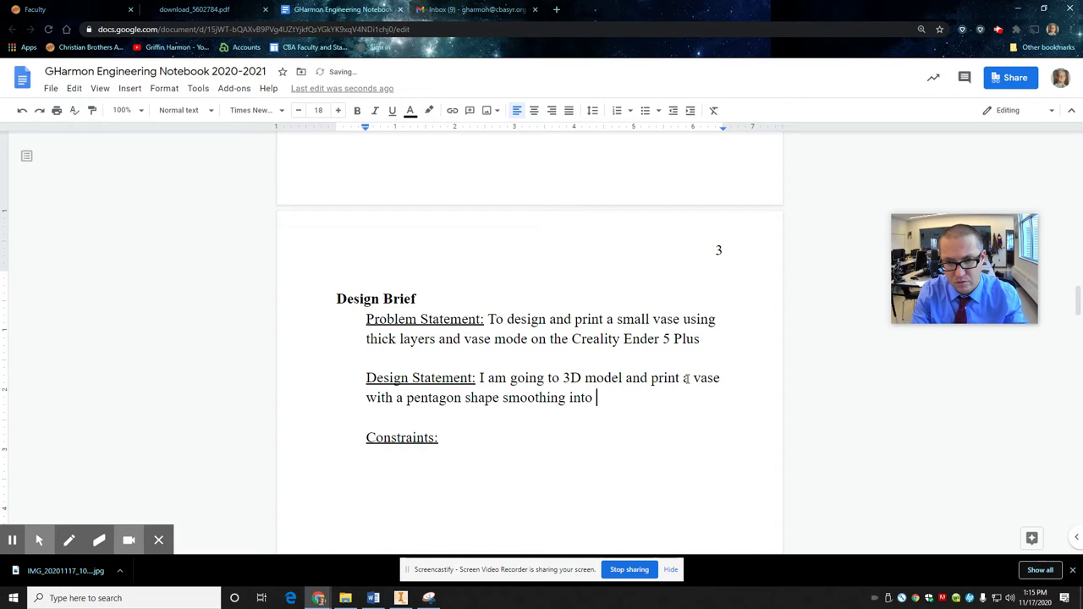
pyautogui.write('a circle at the top')
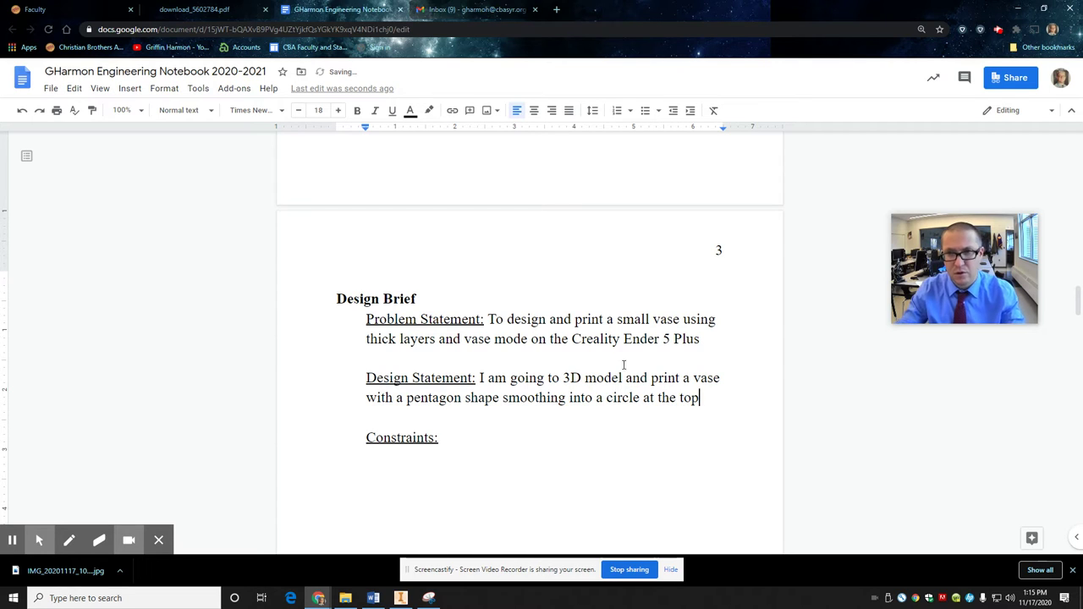
pyautogui.click(999, 29)
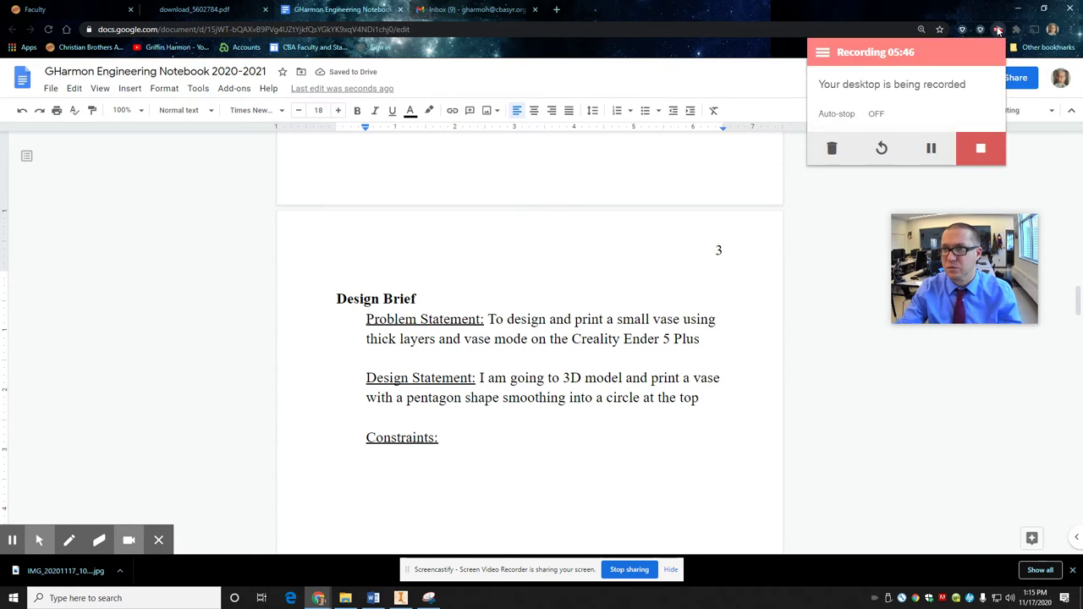
pyautogui.click(929, 149)
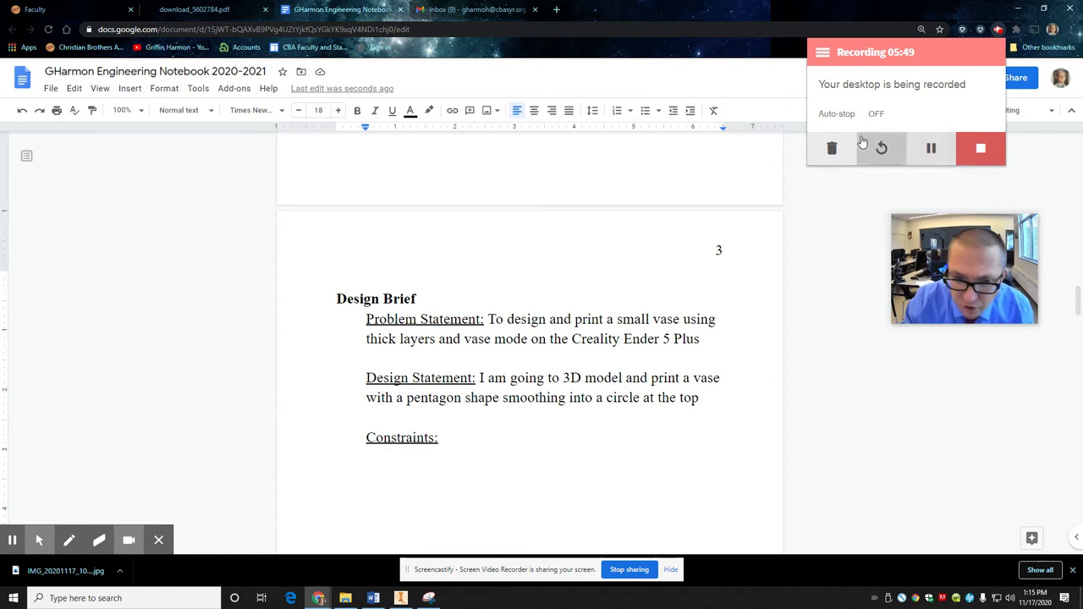
pyautogui.scroll(5, 484, 416)
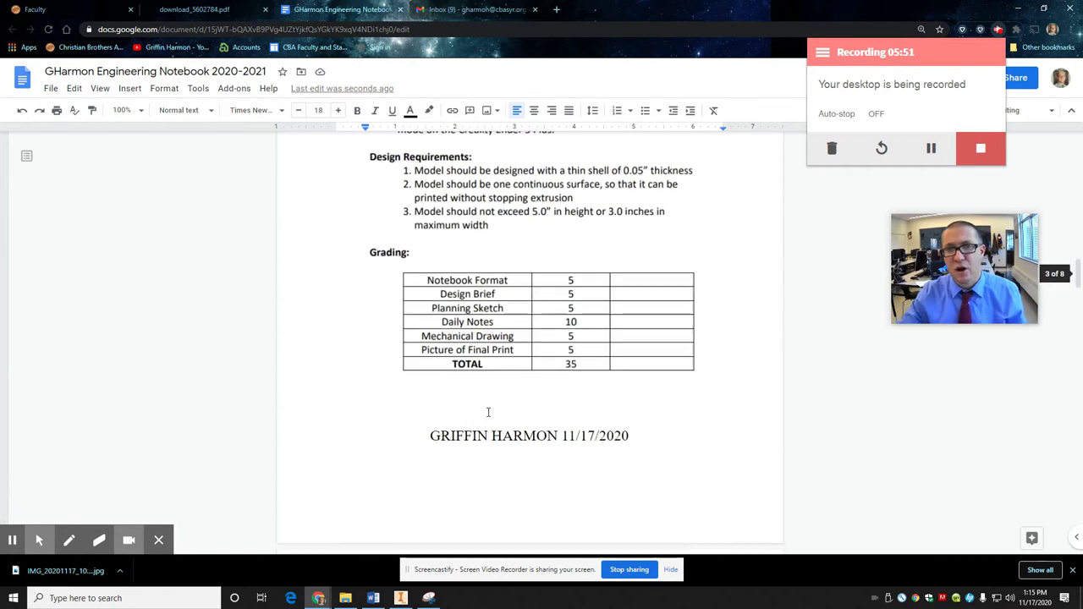
pyautogui.scroll(-1, 491, 382)
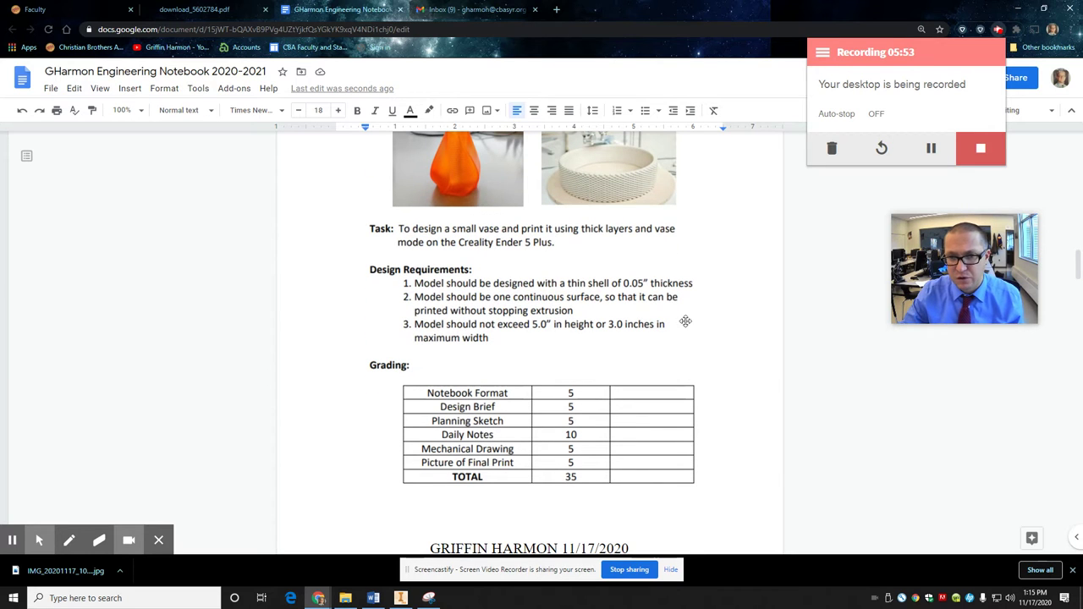
pyautogui.scroll(-4, 611, 320)
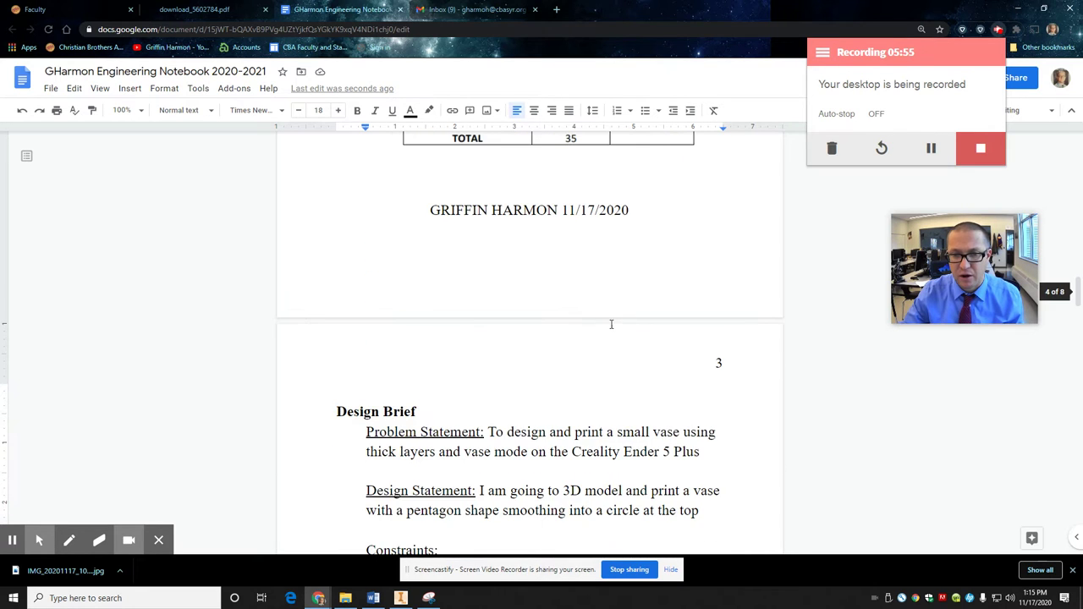
pyautogui.scroll(-1, 610, 321)
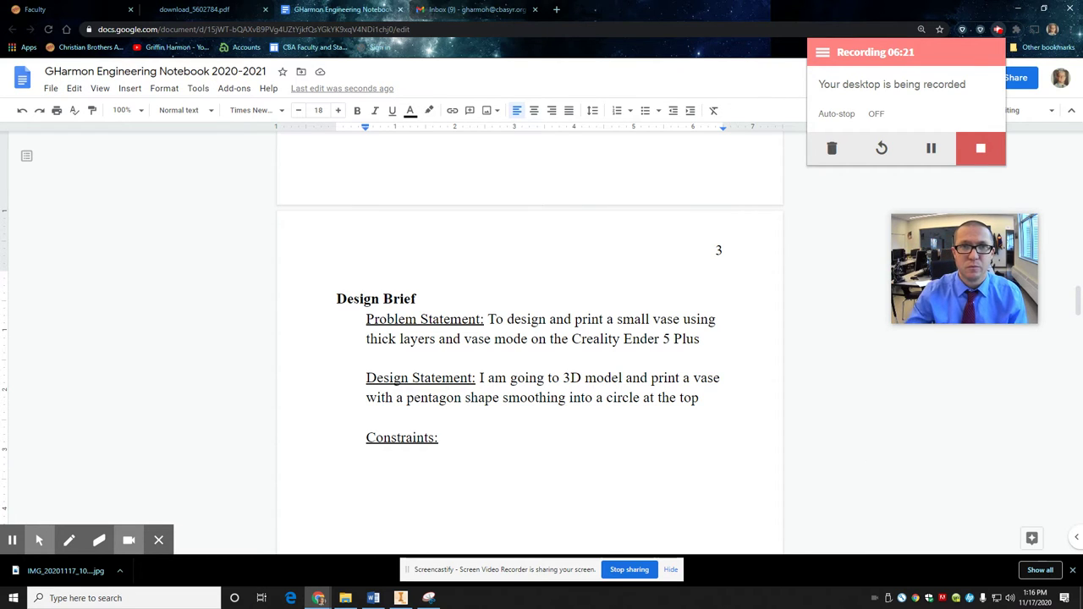
pyautogui.click(338, 9)
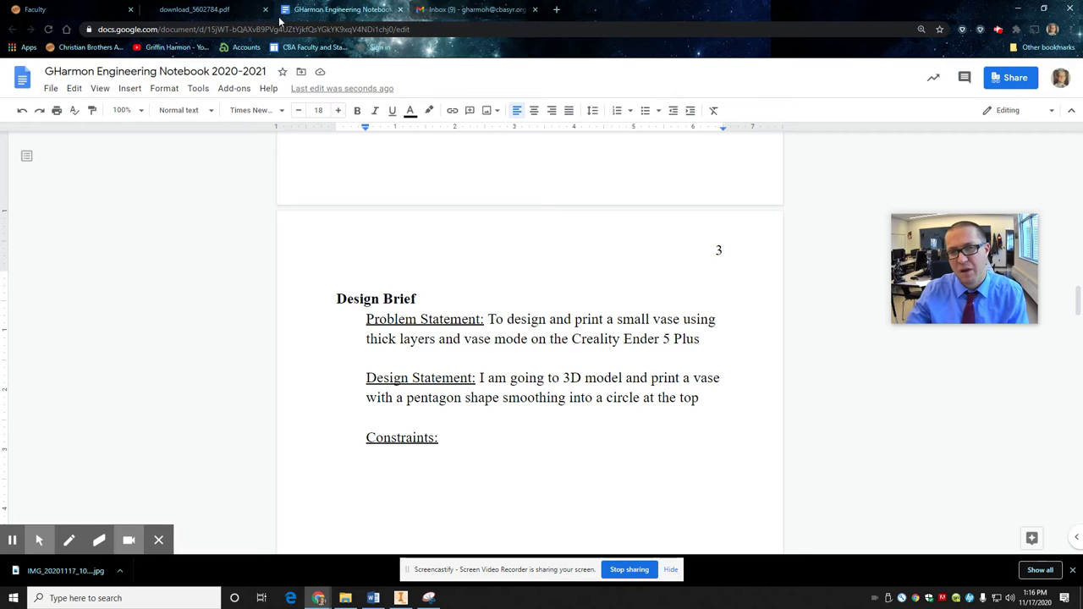
pyautogui.scroll(3, 490, 374)
pyautogui.scroll(-3, 491, 375)
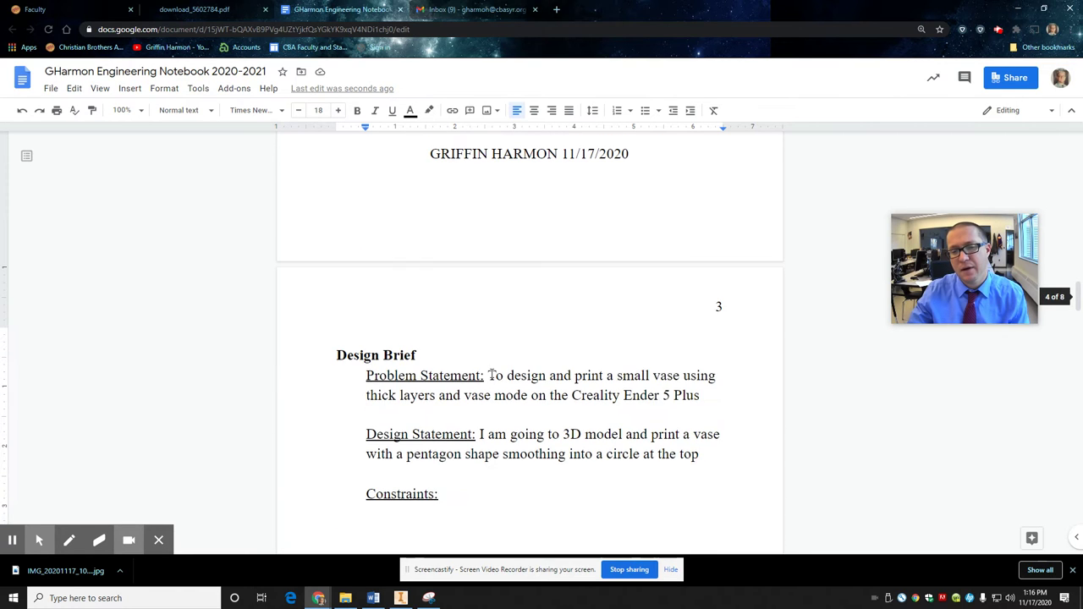
pyautogui.scroll(4, 491, 375)
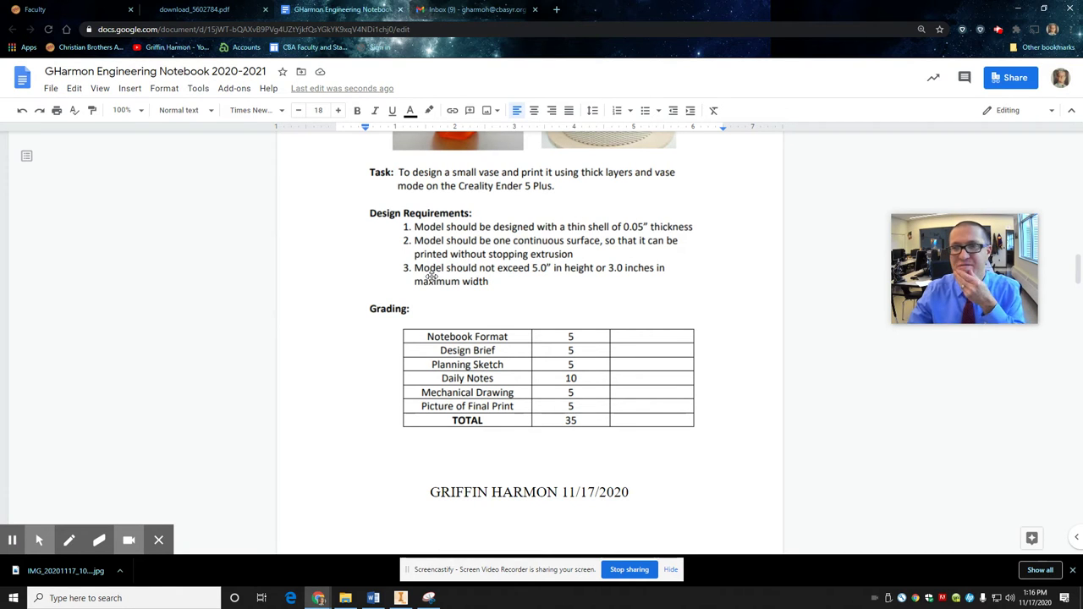
pyautogui.scroll(-5, 435, 316)
pyautogui.scroll(-3, 435, 318)
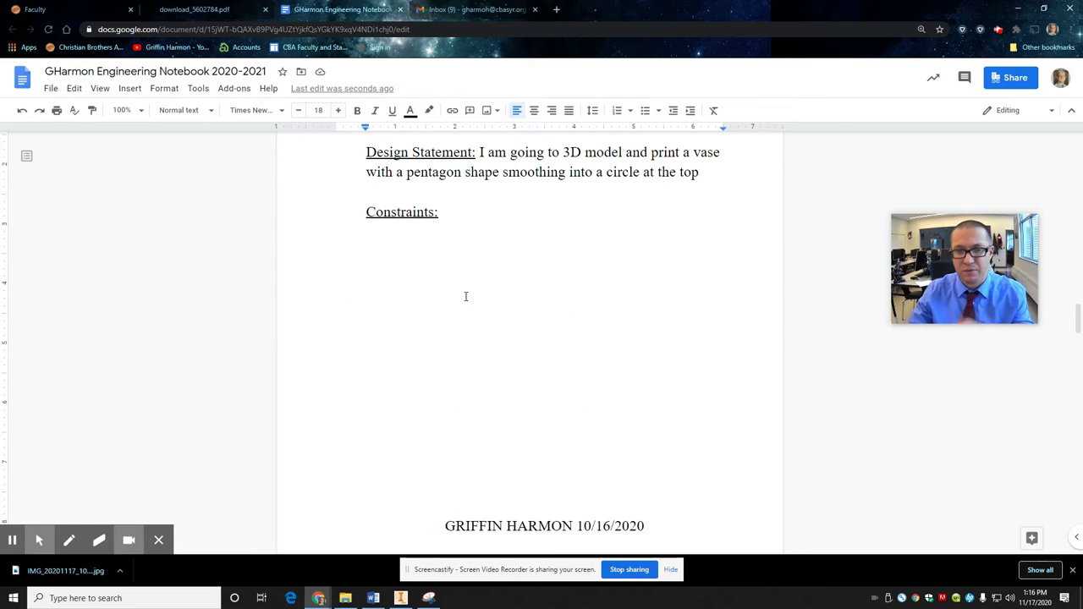
pyautogui.scroll(-2, 601, 515)
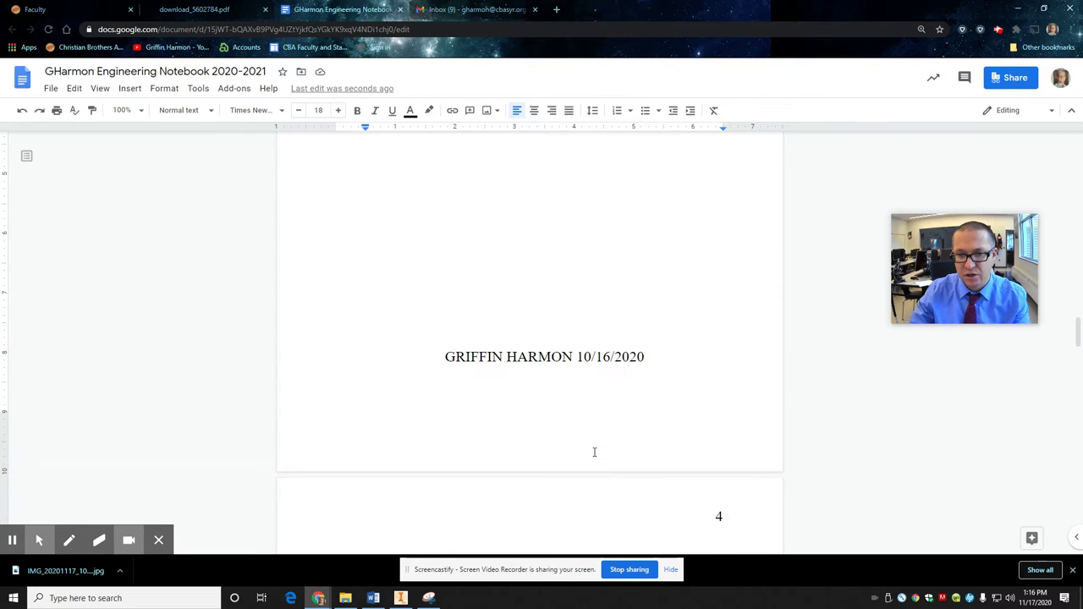
# Step: Change the Planning Sketch heading's date to 11/17/2020
pyautogui.moveTo(591, 359); pyautogui.dragTo(586, 359)
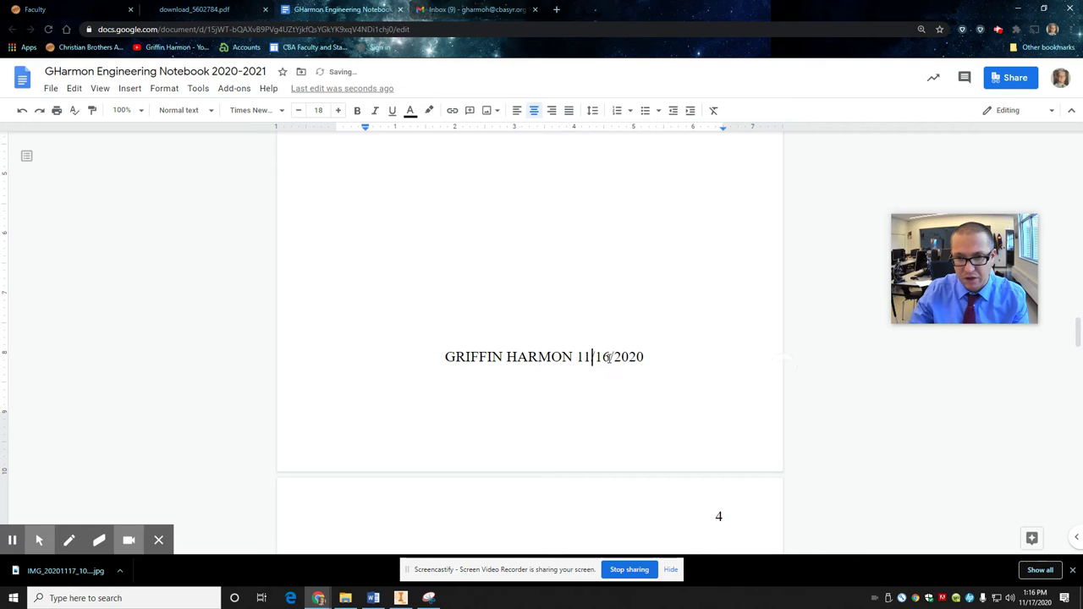
pyautogui.scroll(-2, 612, 447)
pyautogui.scroll(9, 611, 446)
pyautogui.scroll(-7, 612, 451)
pyautogui.scroll(-3, 546, 406)
pyautogui.moveTo(648, 188); pyautogui.dragTo(566, 189)
pyautogui.write('11/')
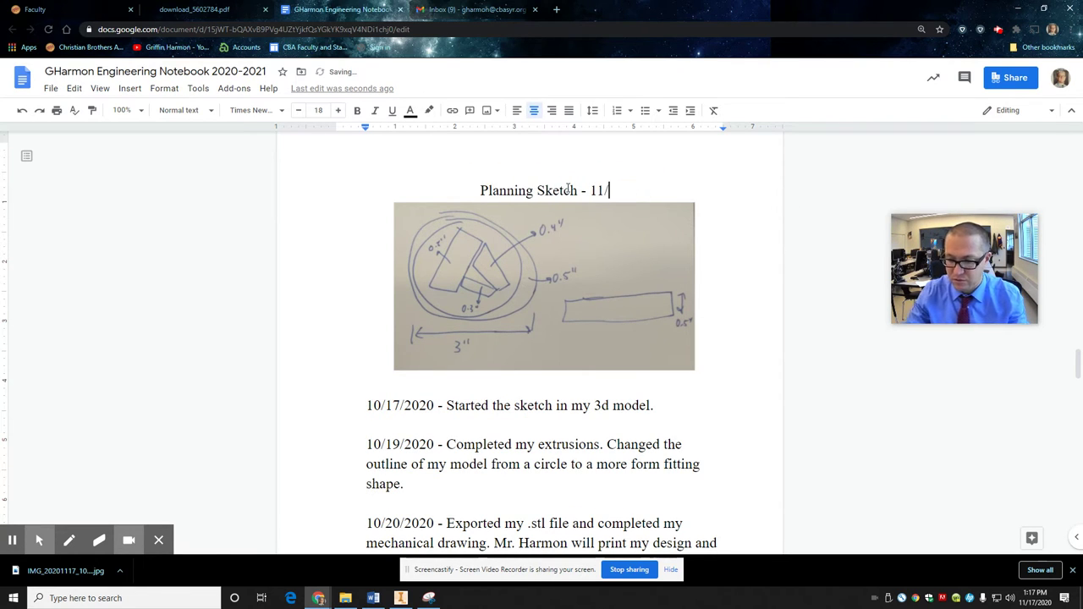
pyautogui.write('17/2020')
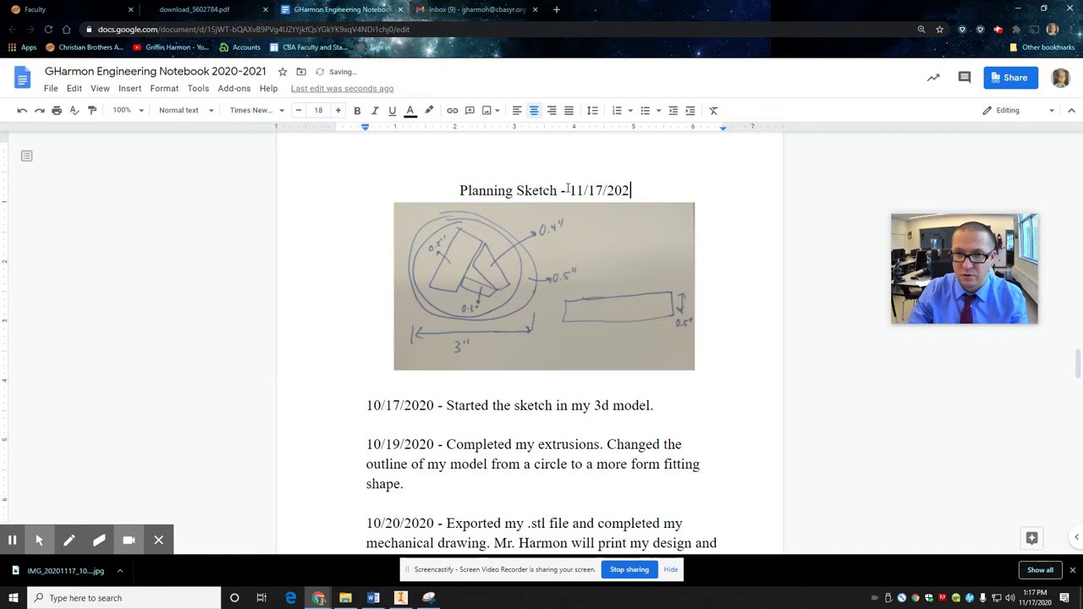
# Step: Delete the old hand-drawn sketch photo under the heading, leaving an empty line
pyautogui.click(589, 268)
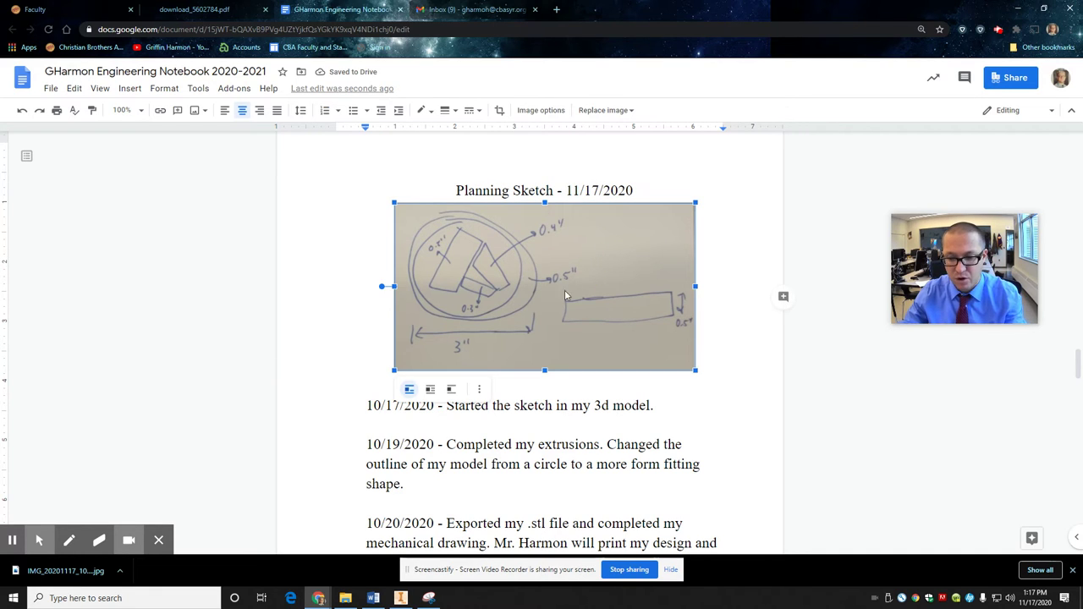
pyautogui.press('Delete')
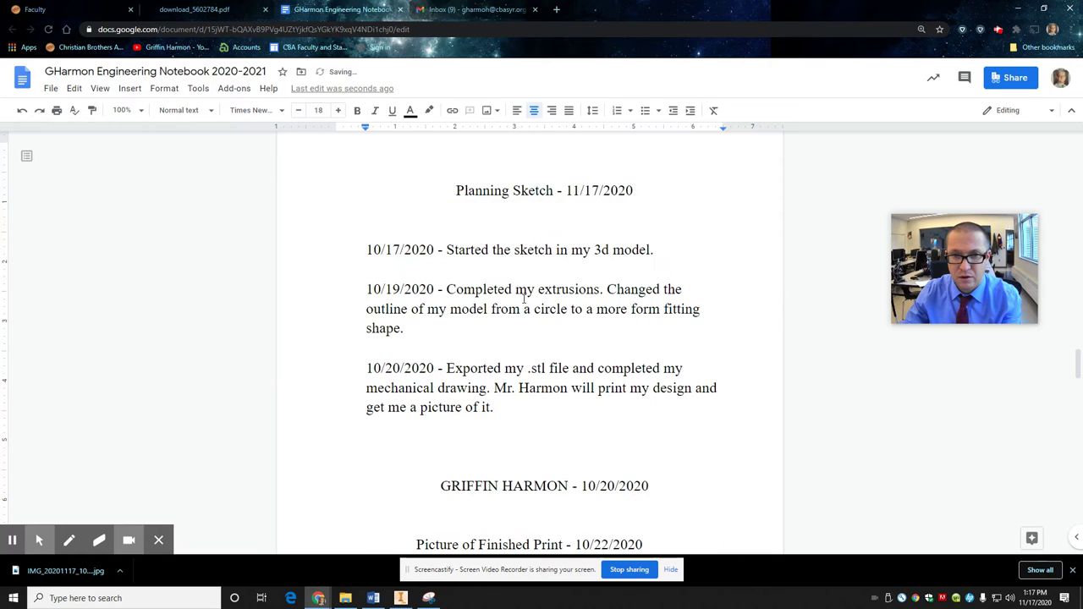
pyautogui.press('Return')
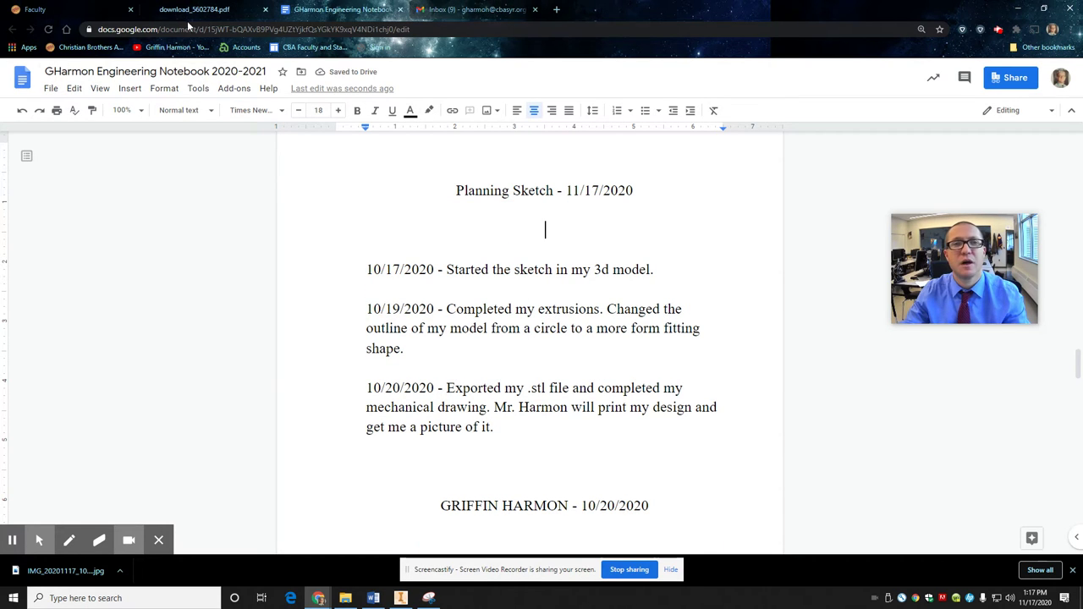
# Step: Insert the orange printed vase photo from Google Drive below the Planning Sketch heading
pyautogui.click(129, 88)
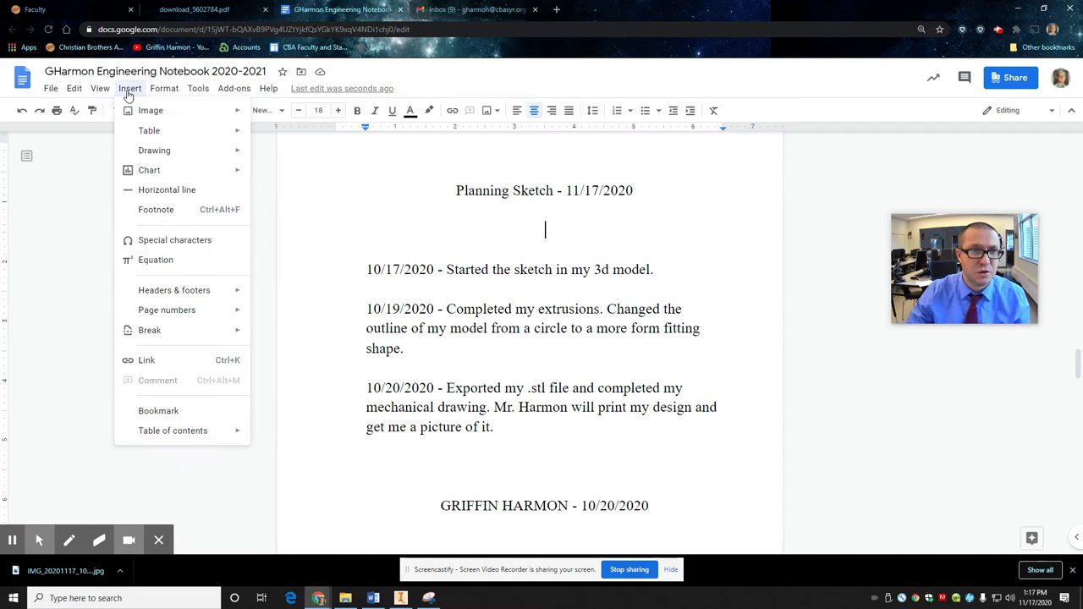
pyautogui.moveTo(159, 120)
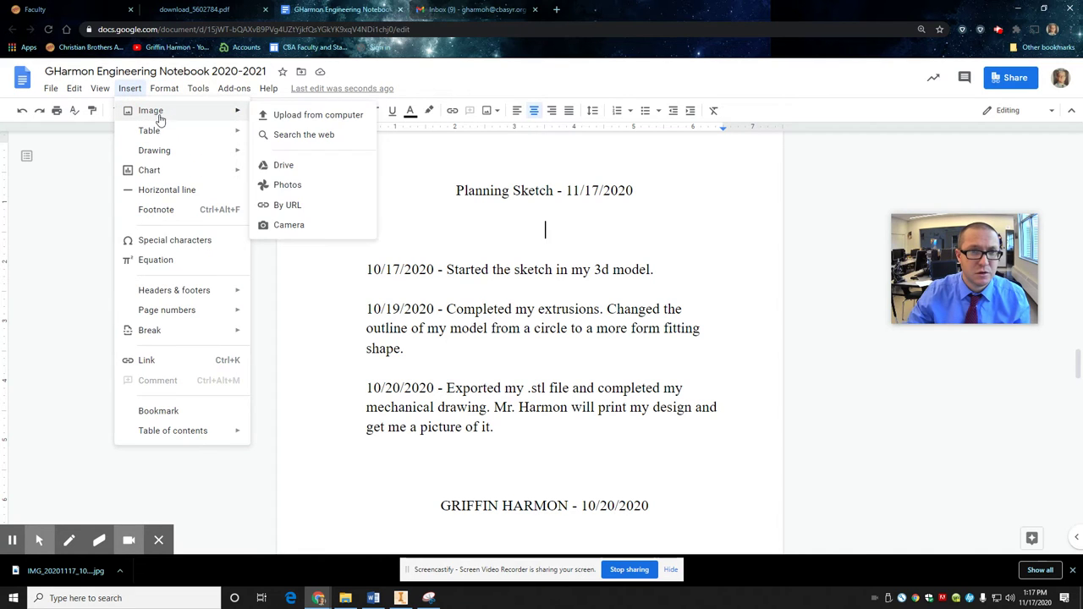
pyautogui.click(310, 165)
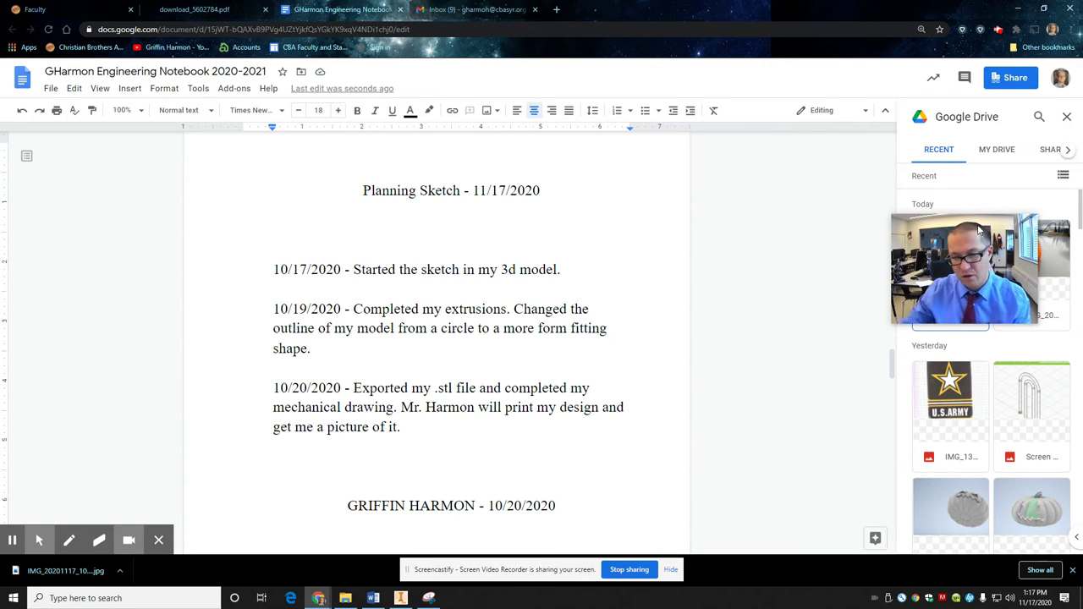
pyautogui.moveTo(957, 231)
pyautogui.moveTo(955, 227); pyautogui.dragTo(823, 157)
pyautogui.click(940, 245)
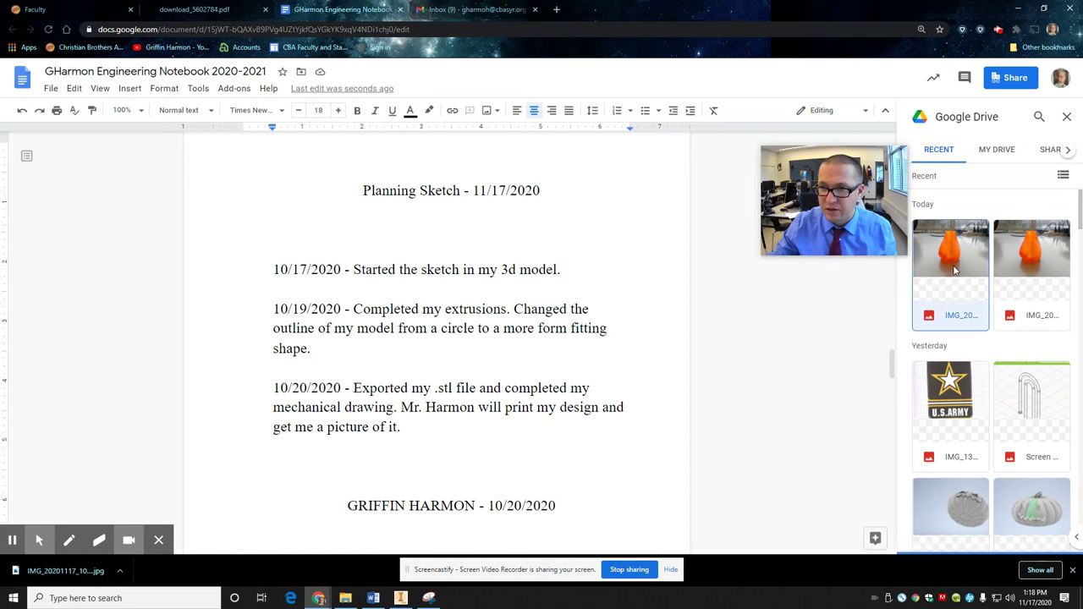
pyautogui.click(1050, 539)
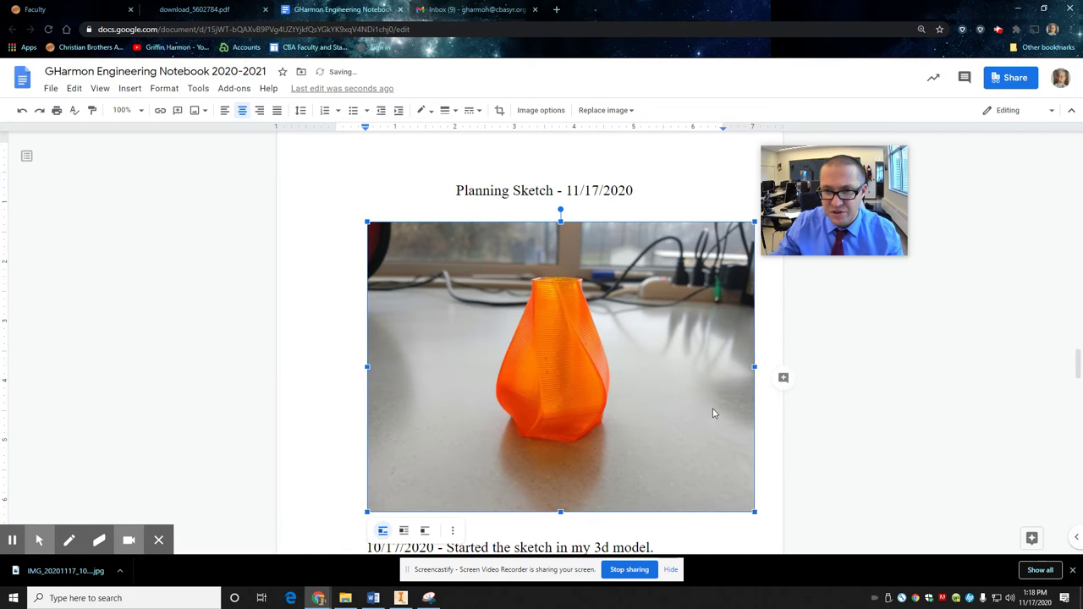
# Step: Take the orange vase photo off the Planning Sketch page
pyautogui.scroll(-1, 653, 355)
pyautogui.click(580, 362)
pyautogui.scroll(1, 567, 414)
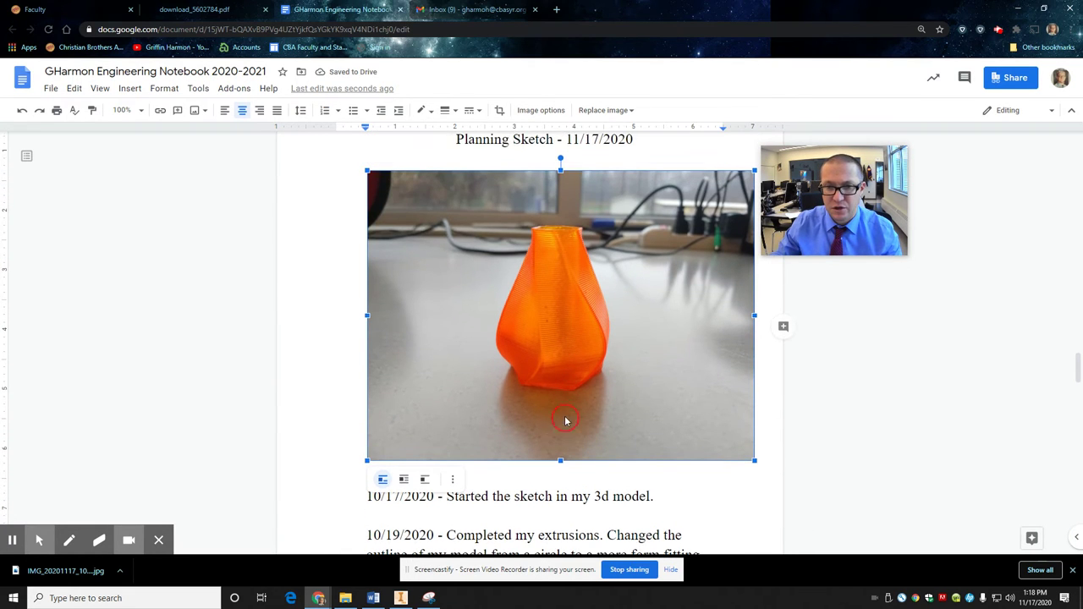
pyautogui.scroll(-2, 565, 421)
pyautogui.scroll(1, 563, 406)
pyautogui.scroll(2, 562, 407)
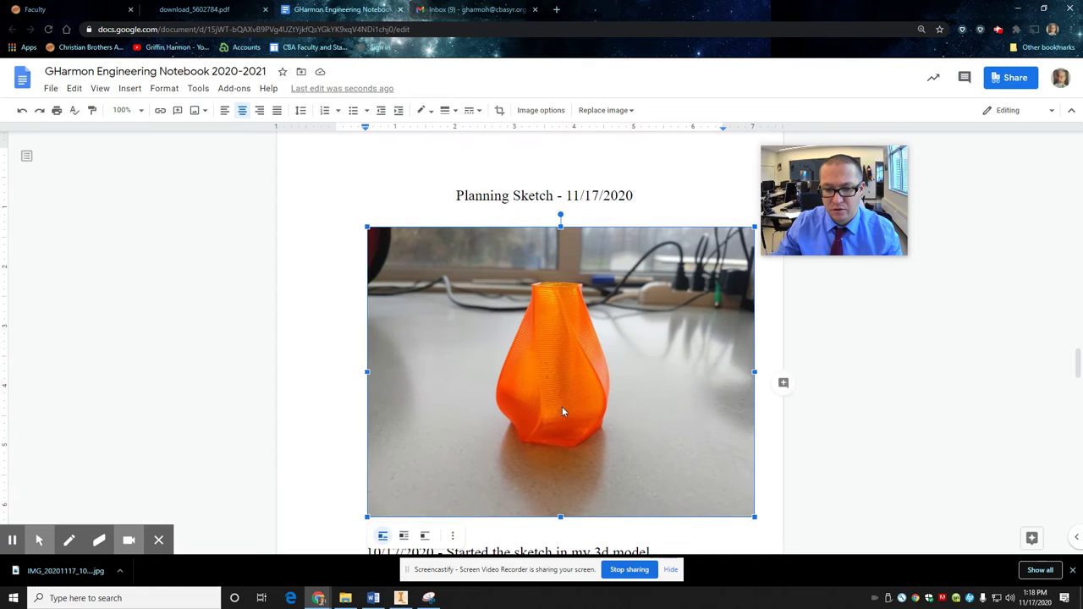
pyautogui.scroll(-2, 562, 406)
pyautogui.scroll(1, 550, 381)
pyautogui.click(544, 361)
pyautogui.scroll(1, 541, 361)
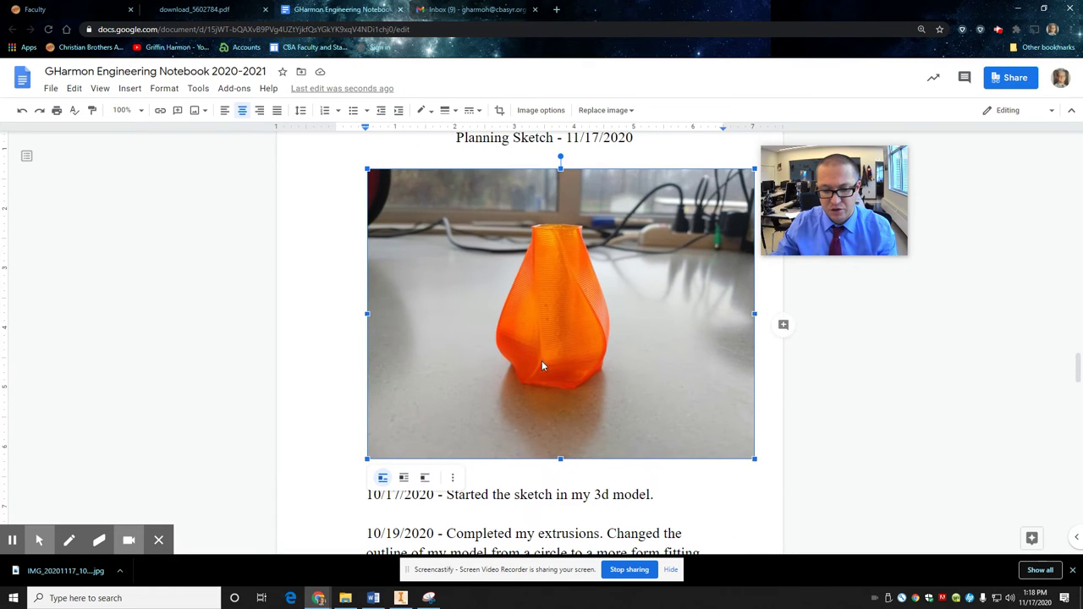
pyautogui.press('Delete')
# Step: Delete the purple print photo under the Picture of Finished Print heading
pyautogui.scroll(-2, 532, 397)
pyautogui.scroll(-3, 532, 397)
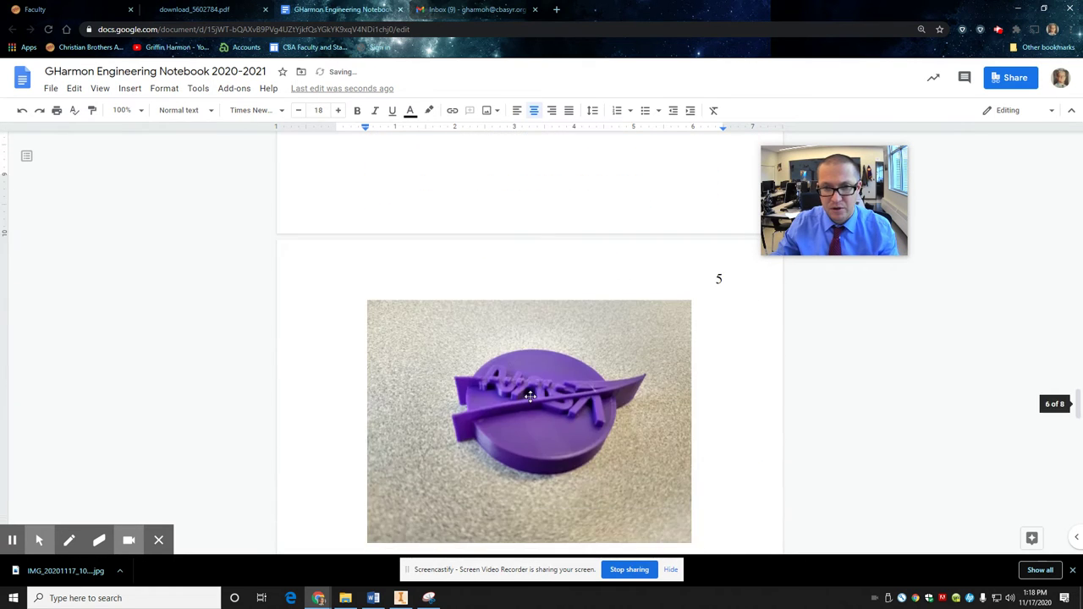
pyautogui.scroll(1, 529, 415)
pyautogui.scroll(-2, 526, 431)
pyautogui.click(526, 436)
pyautogui.press('Delete')
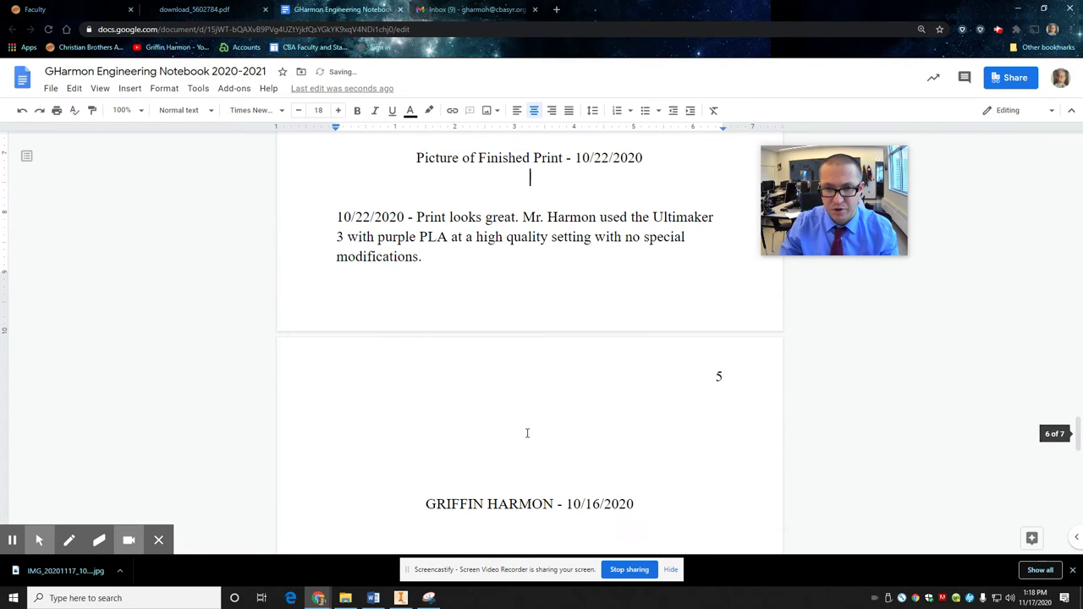
# Step: Push the finished print section onto page 5 with a line break after the 10/20/2020 entry
pyautogui.scroll(-5, 497, 339)
pyautogui.scroll(8, 474, 305)
pyautogui.click(459, 284)
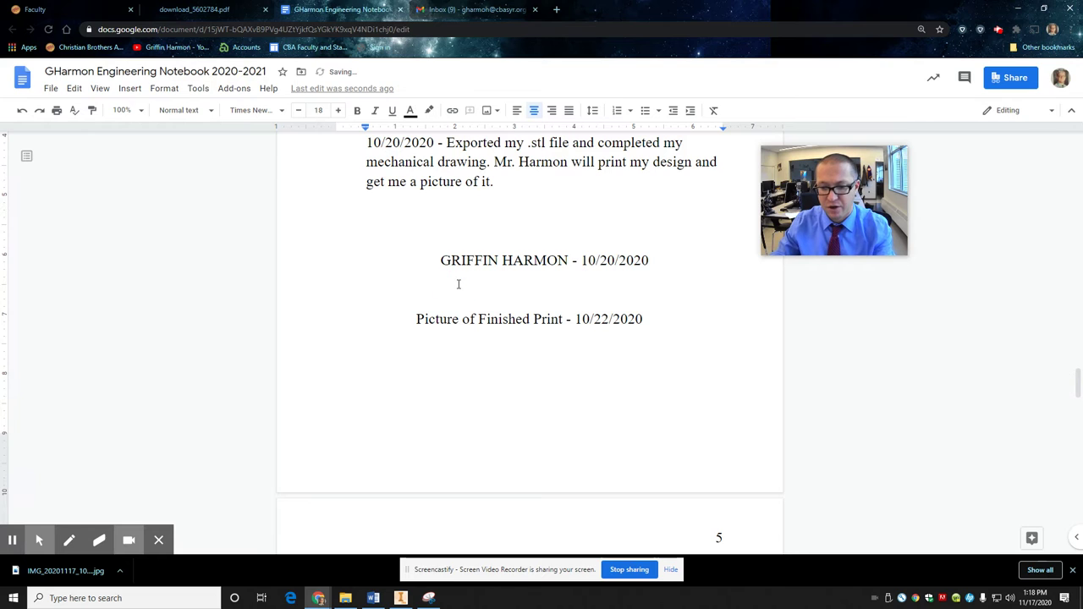
pyautogui.press('Return')
pyautogui.press('Return')
pyautogui.press('Return')
pyautogui.press('Return')
pyautogui.press('Return')
pyautogui.press('Return')
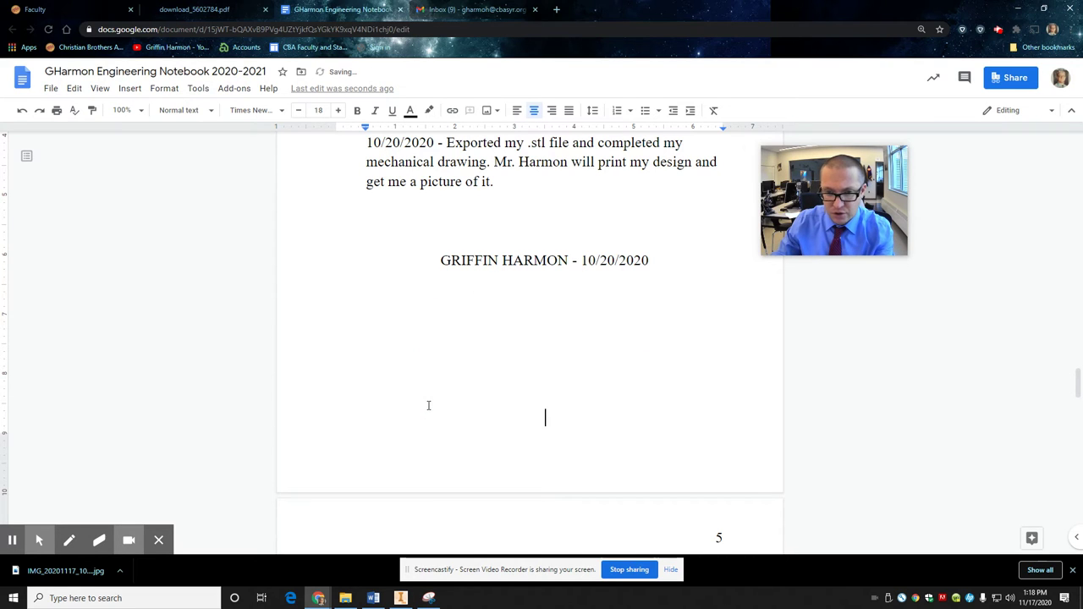
# Step: Reduce the vase photo's indent on page 5 so it shifts slightly left
pyautogui.scroll(-4, 429, 404)
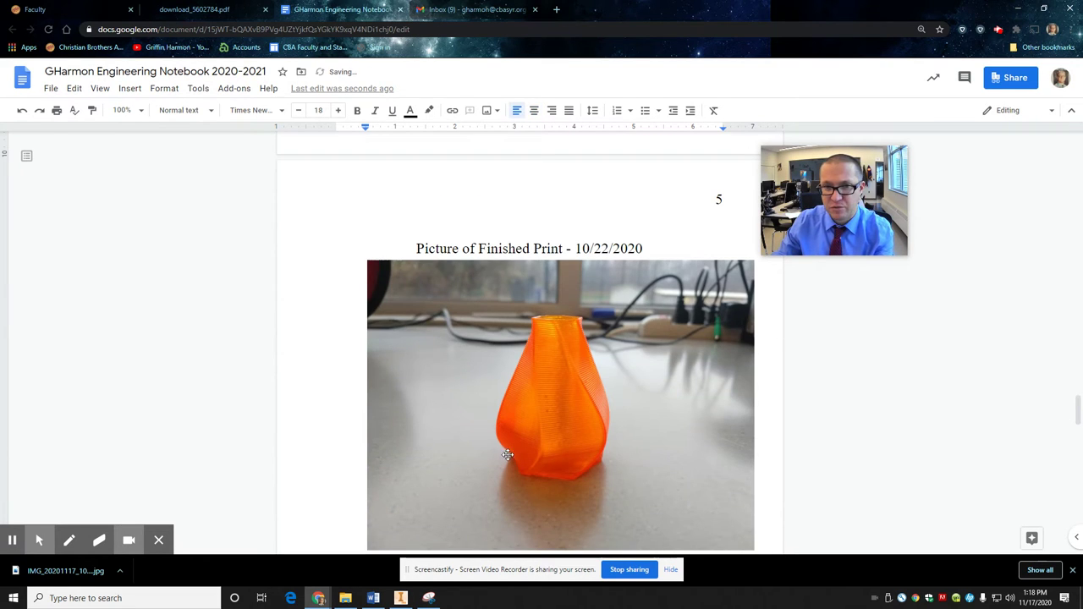
pyautogui.click(556, 388)
pyautogui.click(511, 381)
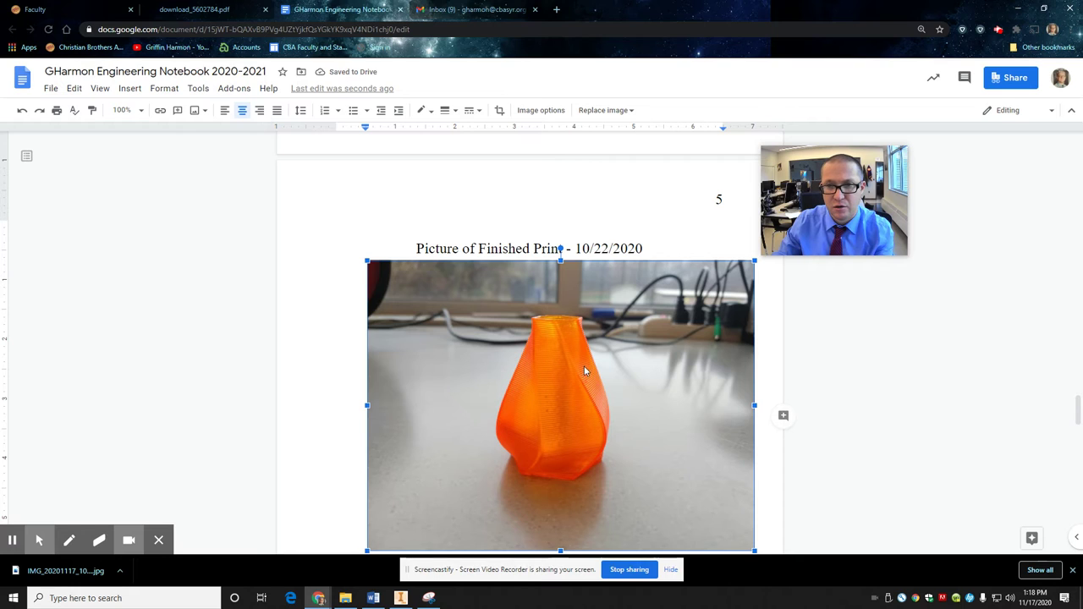
pyautogui.moveTo(366, 128); pyautogui.dragTo(336, 127)
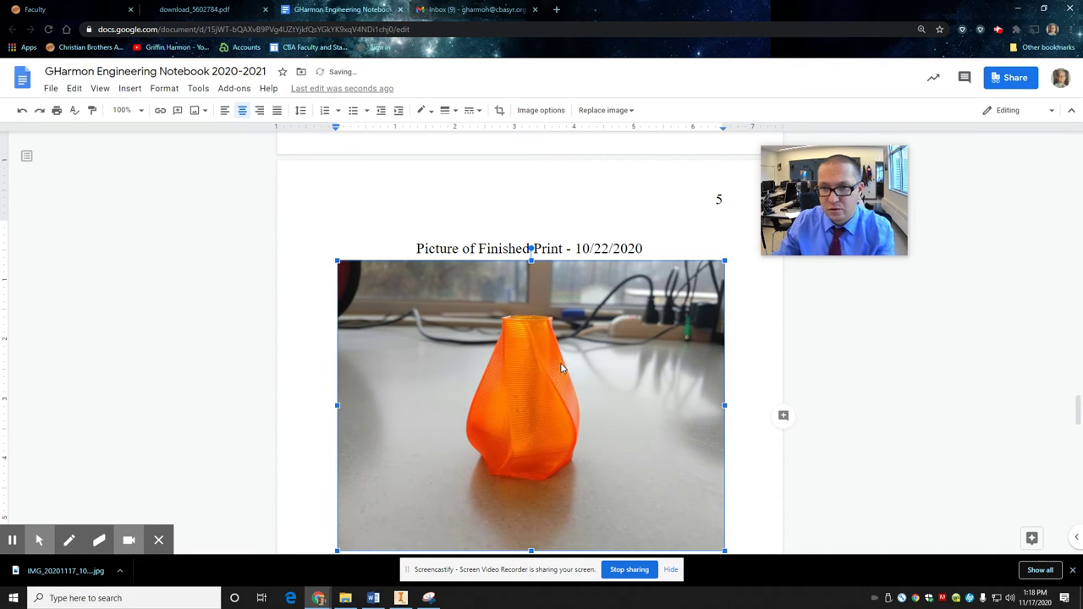
pyautogui.scroll(9, 565, 367)
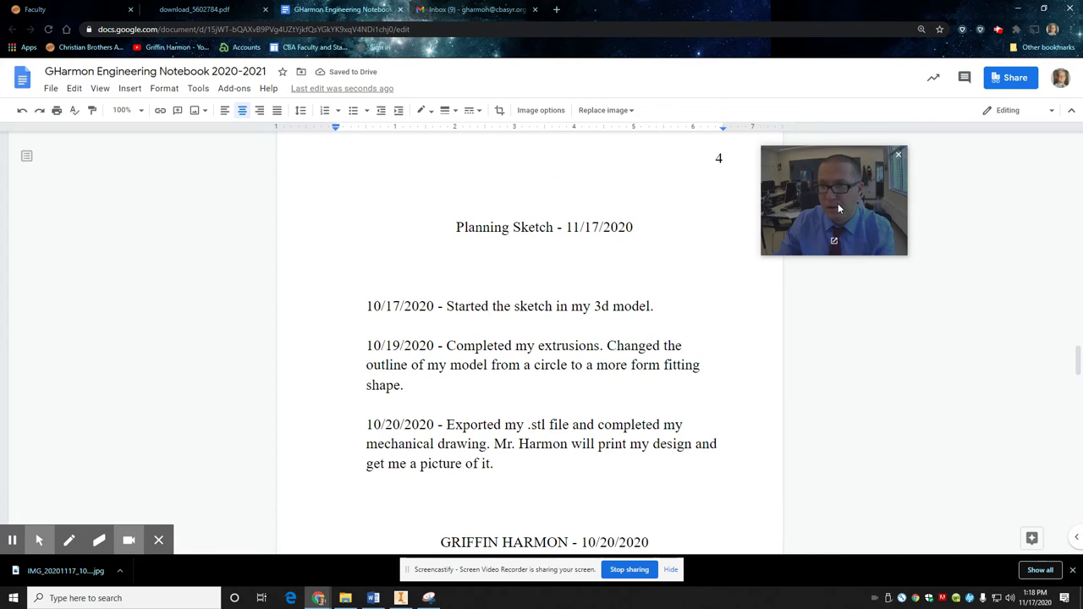
# Step: Remove the blank lines so Planning Sketch - 11/17/2020 starts at the top of page 4
pyautogui.moveTo(838, 203); pyautogui.dragTo(998, 453)
pyautogui.scroll(4, 531, 342)
pyautogui.scroll(-3, 530, 342)
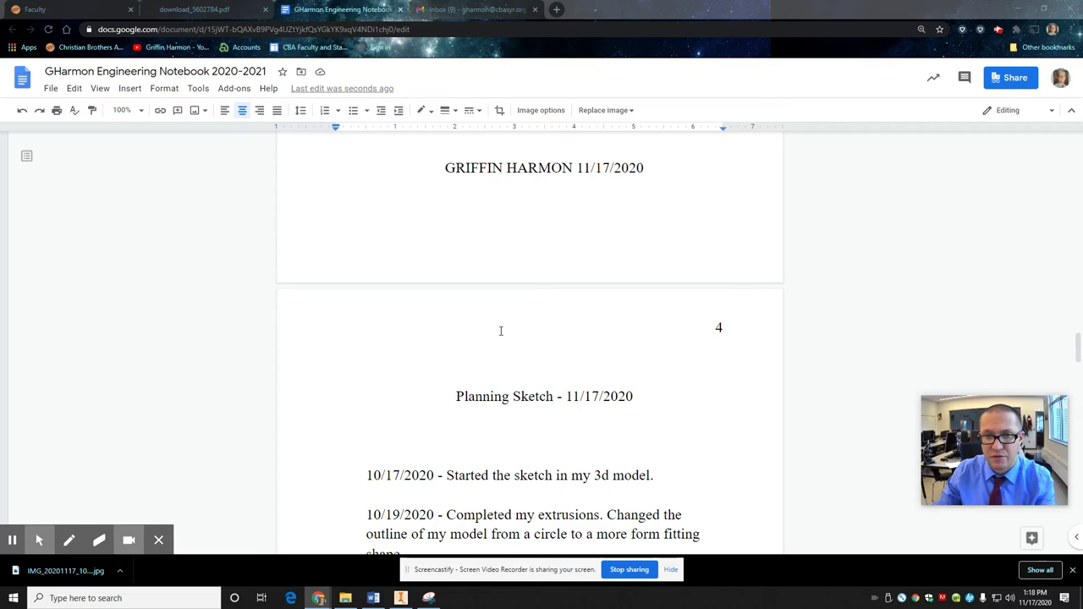
pyautogui.scroll(3, 500, 338)
pyautogui.scroll(-3, 524, 351)
pyautogui.click(581, 368)
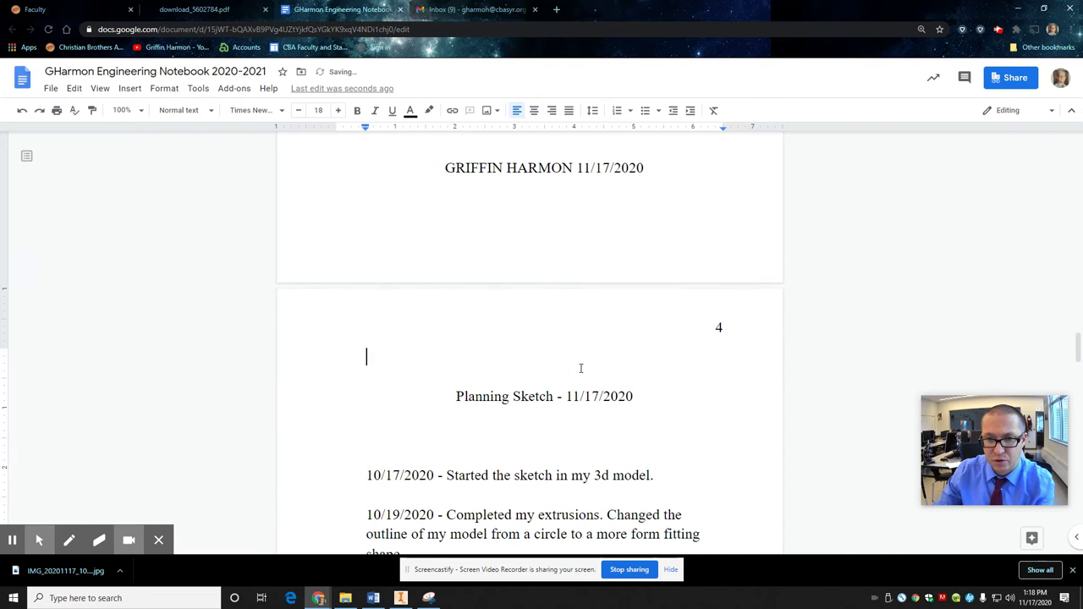
pyautogui.press('BackSpace')
pyautogui.press('BackSpace')
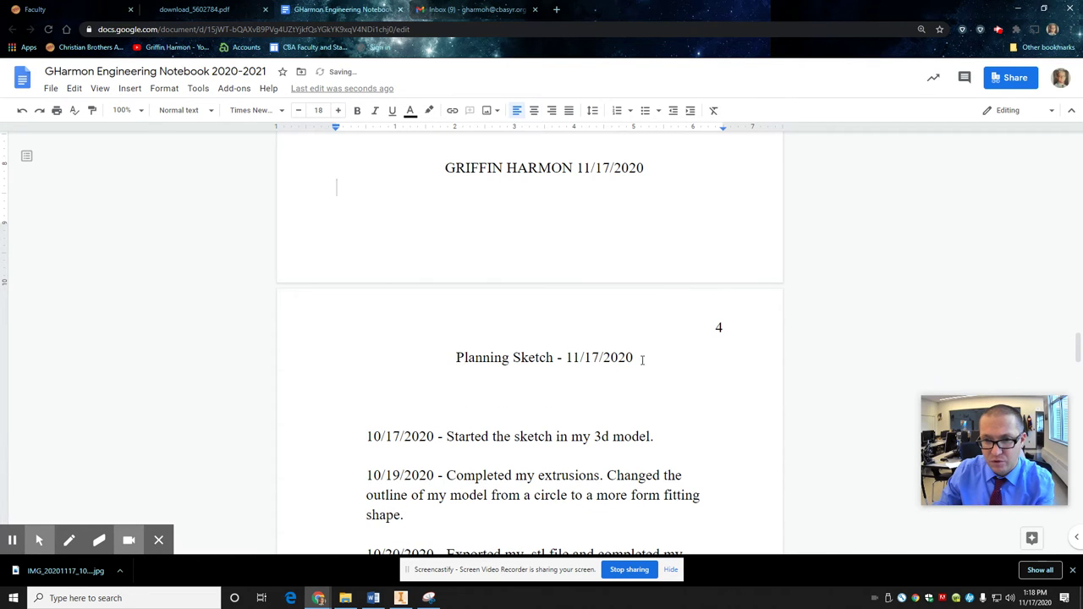
# Step: Add an empty line below the heading and reduce its indent to 0.00
pyautogui.click(650, 360)
pyautogui.press('Return')
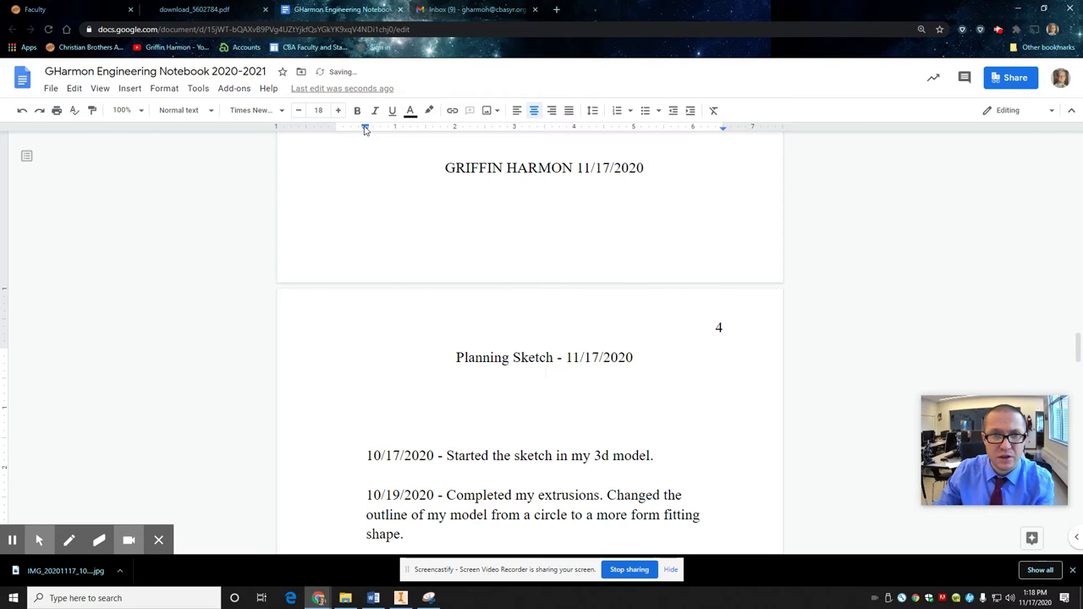
pyautogui.moveTo(365, 129); pyautogui.dragTo(336, 127)
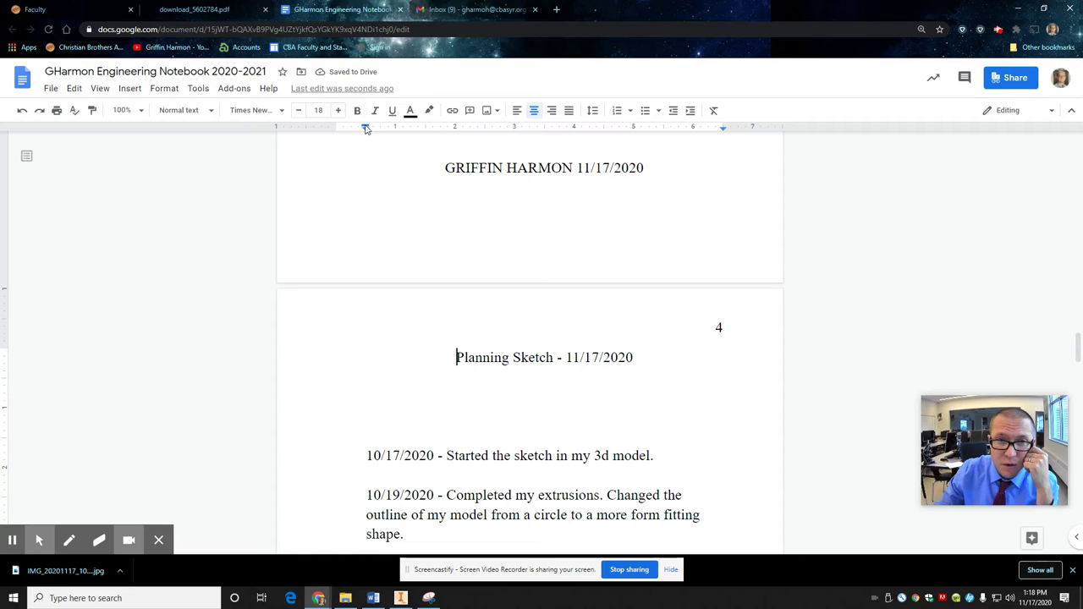
pyautogui.moveTo(366, 128)
pyautogui.mouseDown()
pyautogui.moveTo(314, 127)
pyautogui.moveTo(336, 129)
pyautogui.mouseUp()
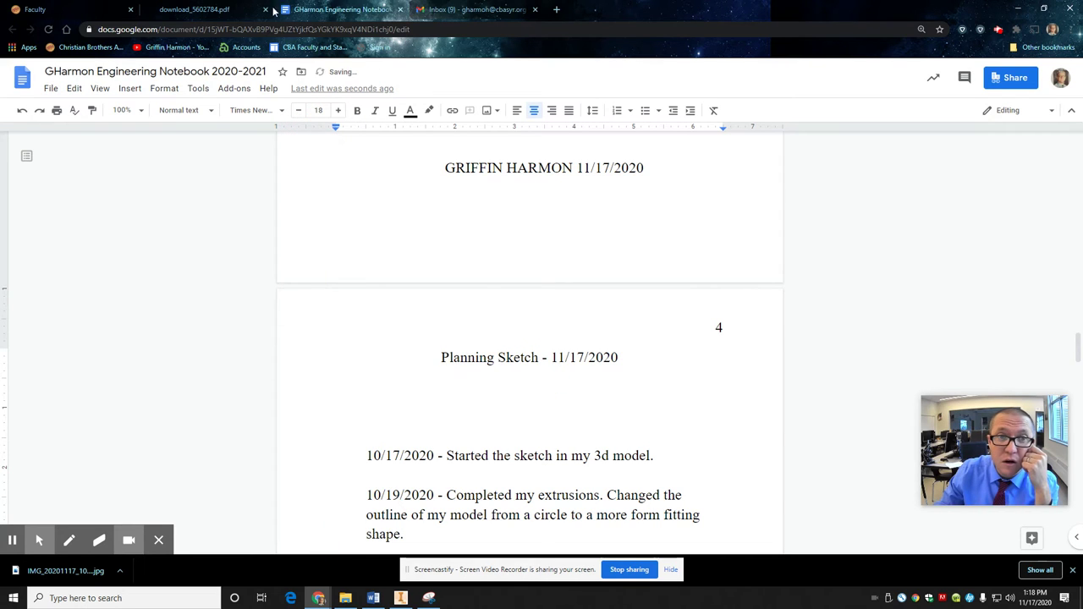
# Step: Insert the vase design sketch image from Google Drive under the Planning Sketch heading
pyautogui.click(128, 89)
pyautogui.moveTo(150, 109)
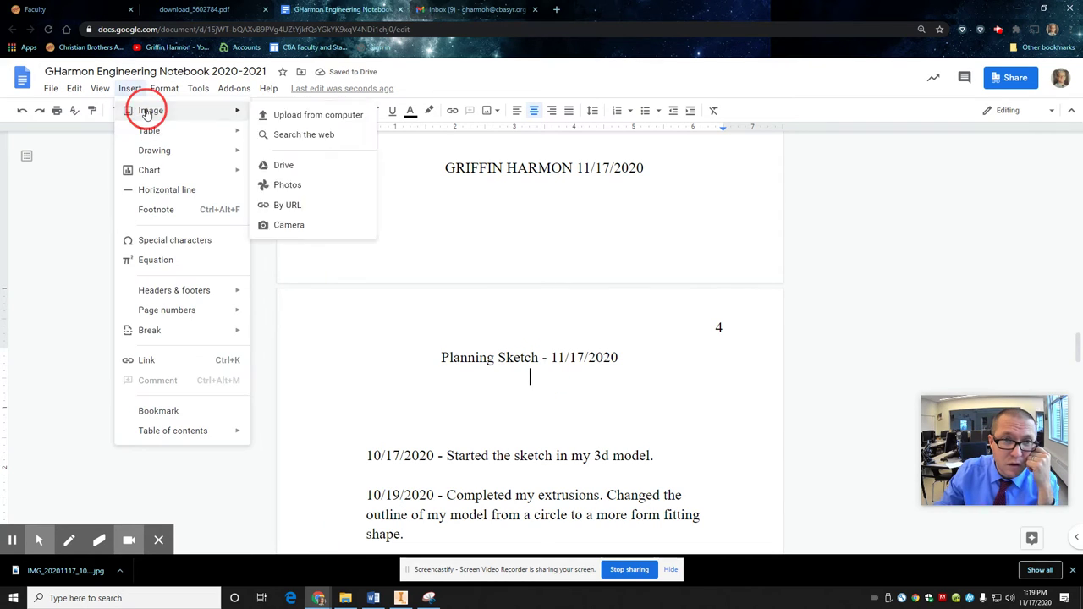
pyautogui.click(305, 173)
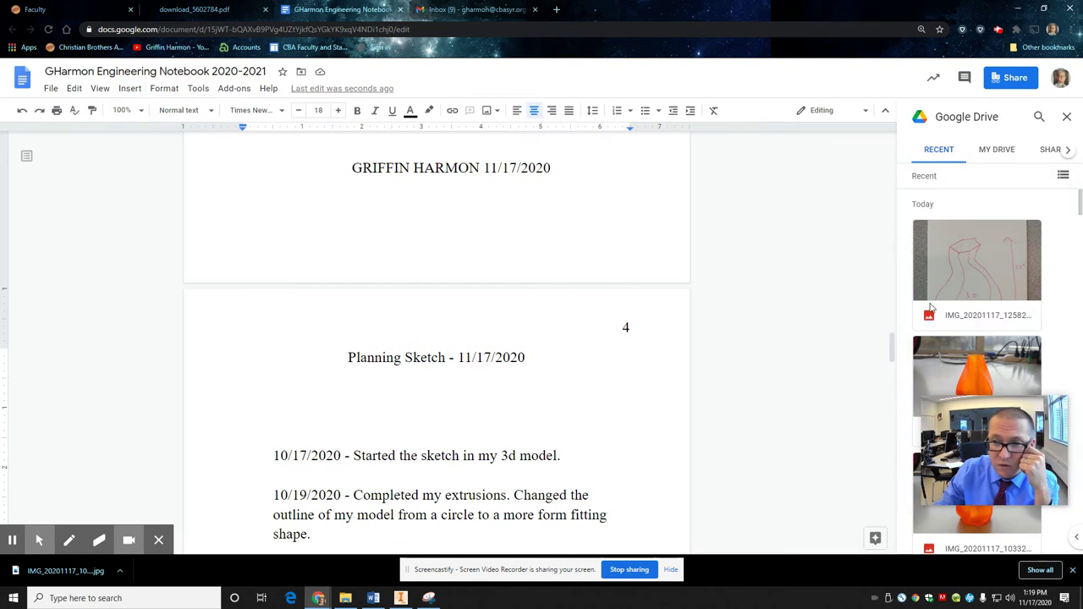
pyautogui.click(981, 254)
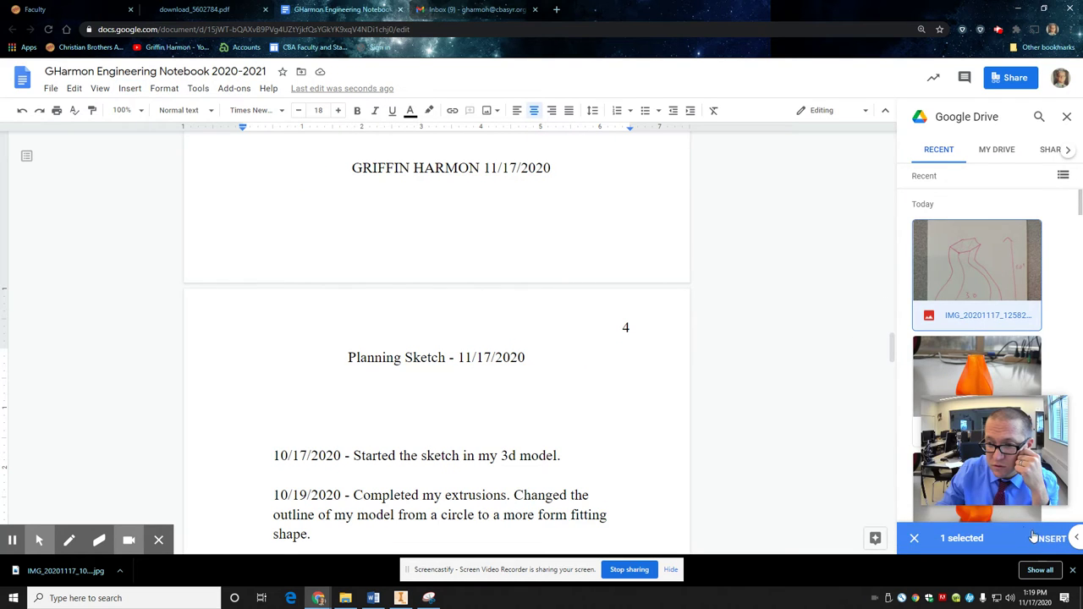
pyautogui.click(1049, 538)
# Step: Resize the sketch photo smaller using its corner handles
pyautogui.scroll(5, 600, 387)
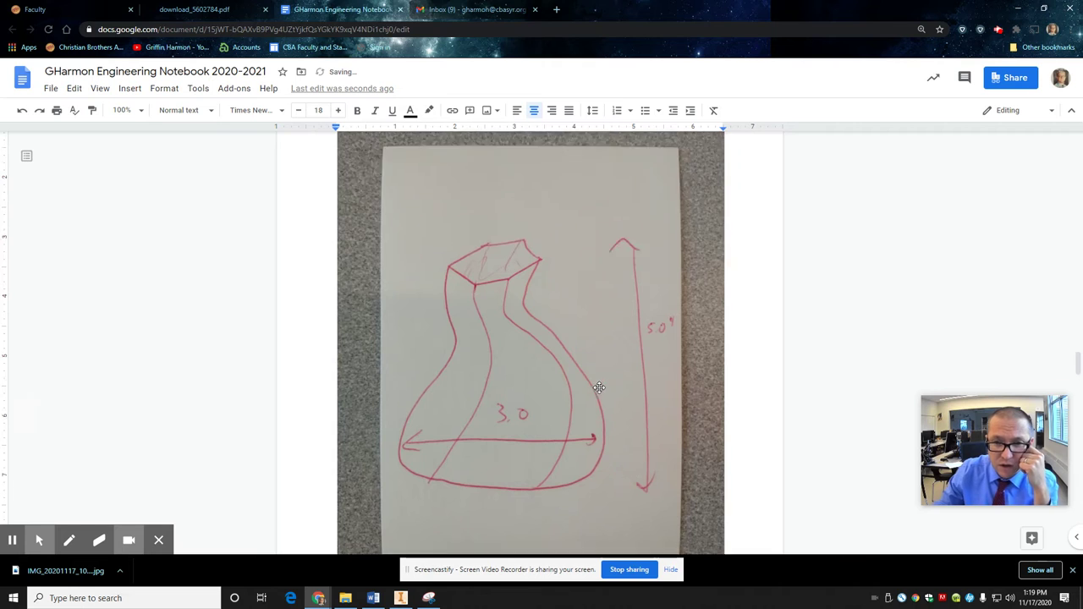
pyautogui.scroll(-6, 598, 385)
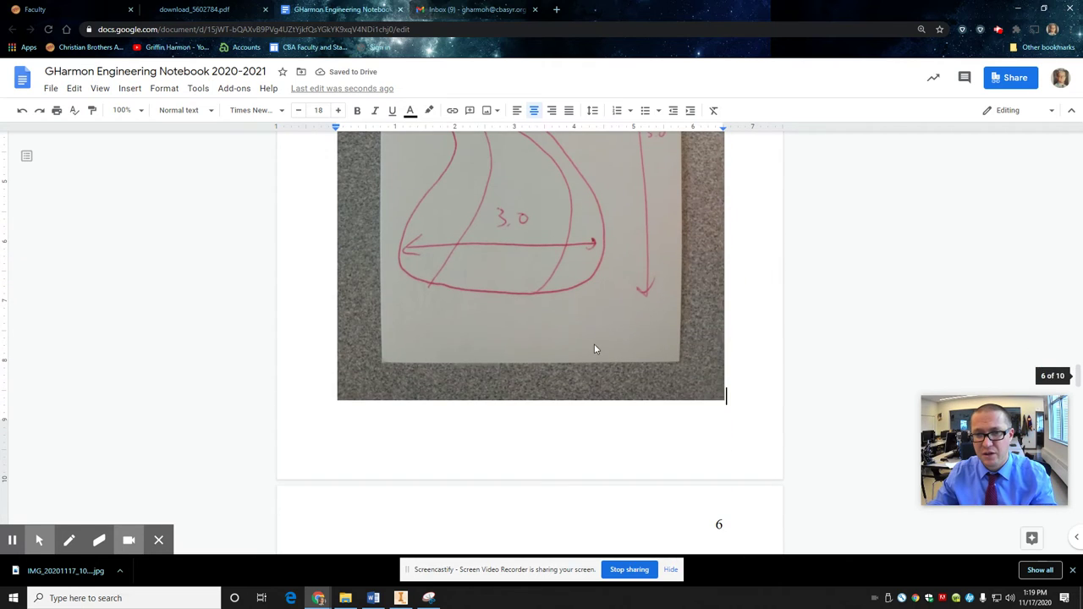
pyautogui.click(594, 343)
pyautogui.moveTo(725, 399); pyautogui.dragTo(563, 236)
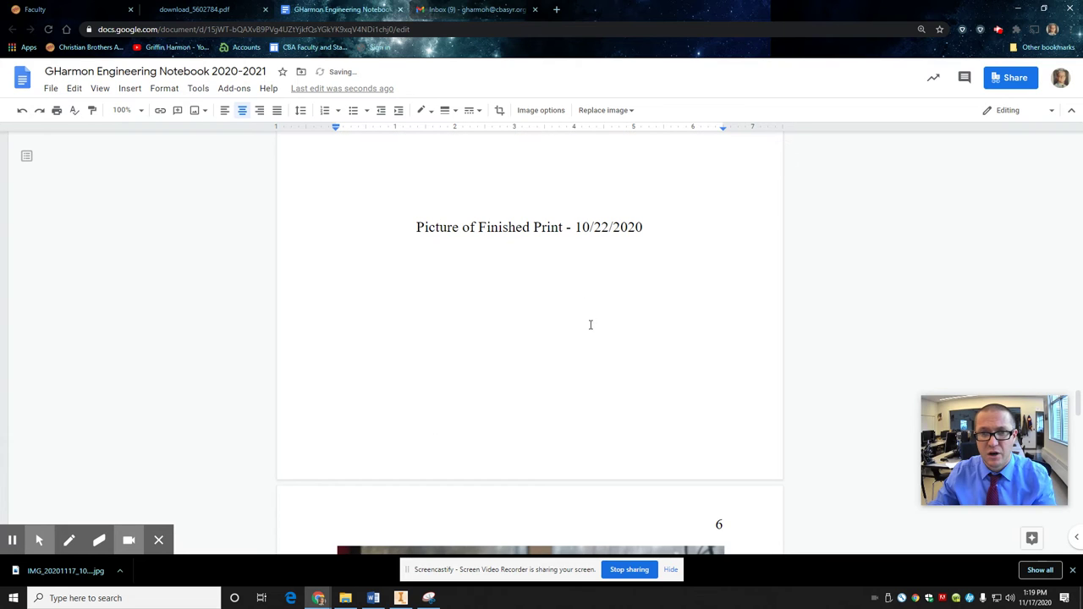
pyautogui.scroll(-5, 591, 329)
pyautogui.scroll(10, 588, 334)
pyautogui.scroll(-12, 584, 336)
pyautogui.scroll(2, 583, 339)
pyautogui.scroll(-1, 583, 339)
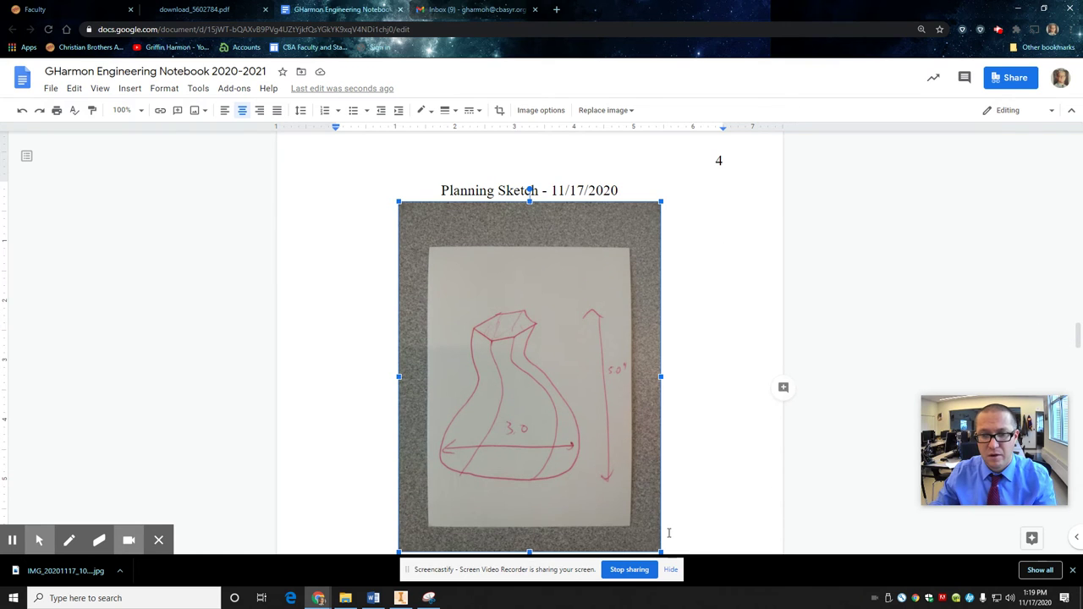
pyautogui.scroll(-1, 664, 526)
pyautogui.moveTo(662, 499)
pyautogui.mouseDown()
pyautogui.moveTo(628, 452)
pyautogui.moveTo(642, 444)
pyautogui.mouseUp()
# Step: Crop the sketch photo on all four sides to just the sheet of paper
pyautogui.click(508, 329)
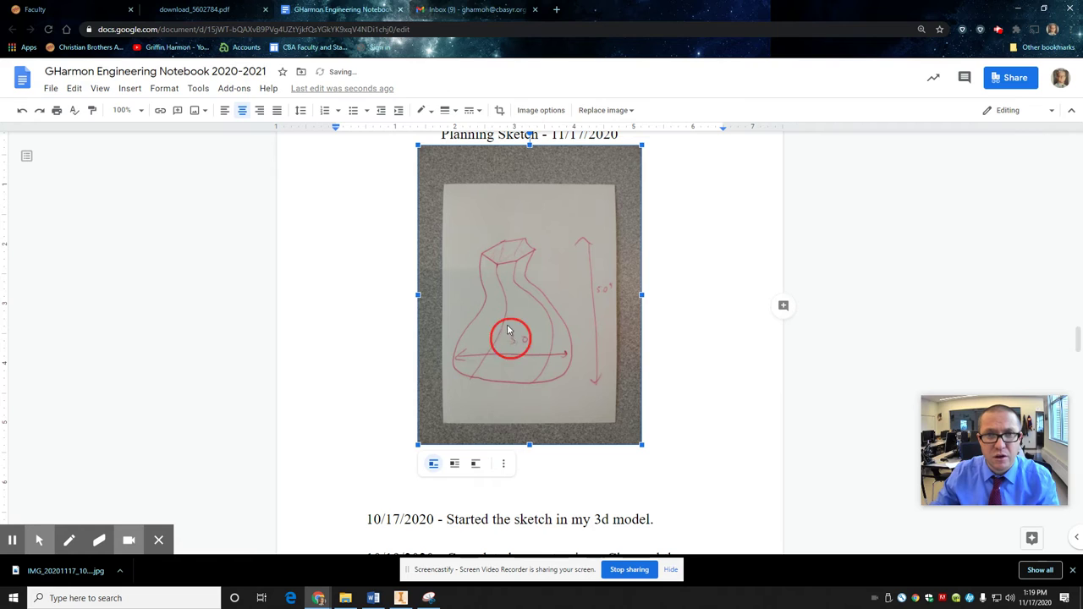
pyautogui.click(499, 113)
pyautogui.moveTo(531, 144); pyautogui.dragTo(534, 188)
pyautogui.moveTo(531, 401); pyautogui.dragTo(533, 370)
pyautogui.moveTo(641, 260); pyautogui.dragTo(617, 271)
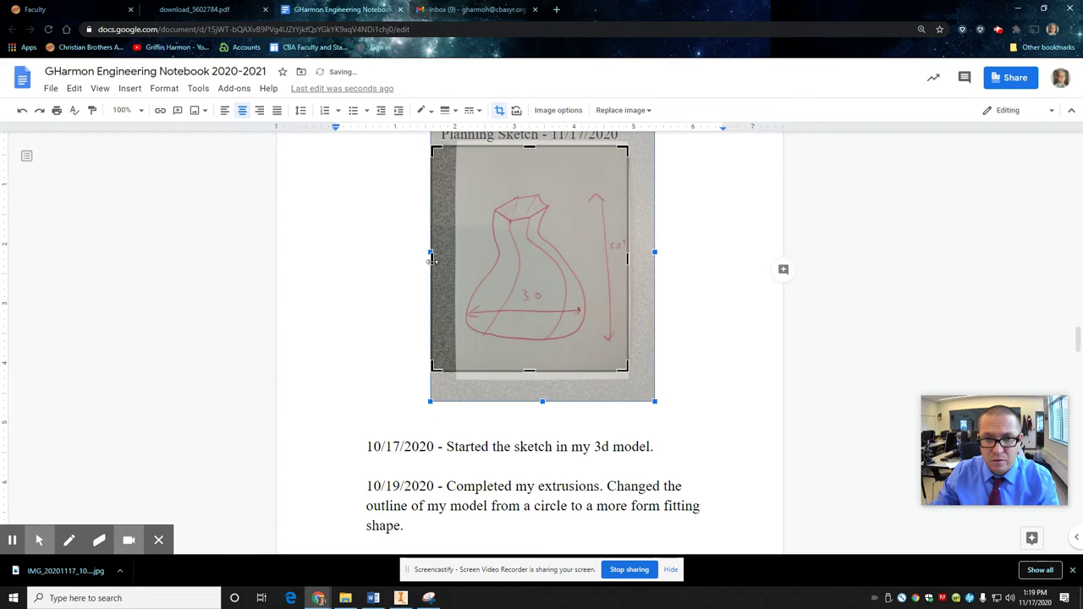
pyautogui.moveTo(431, 260); pyautogui.dragTo(464, 261)
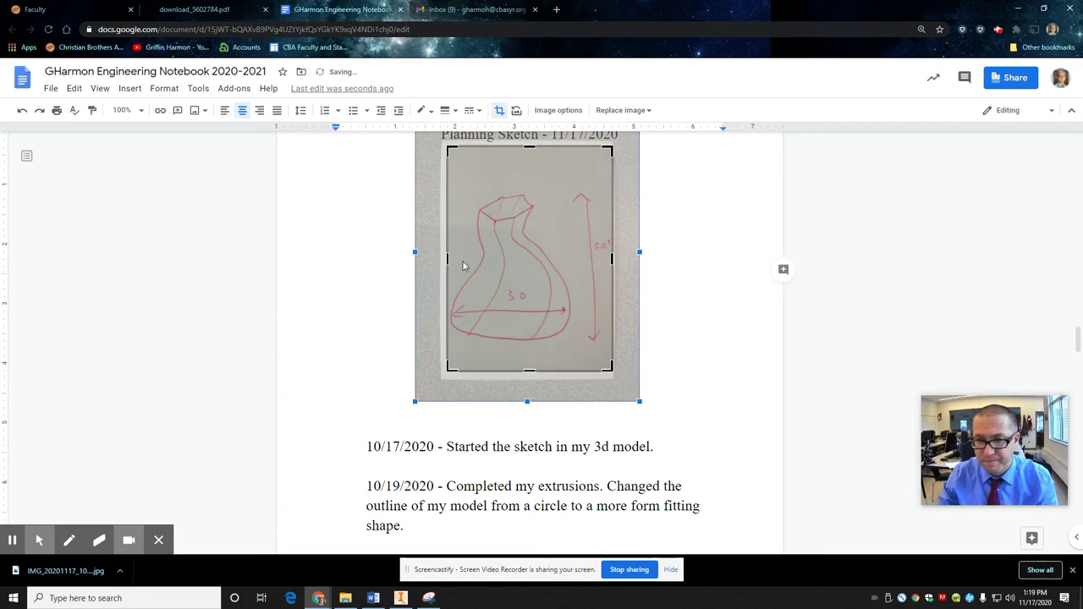
pyautogui.press('Return')
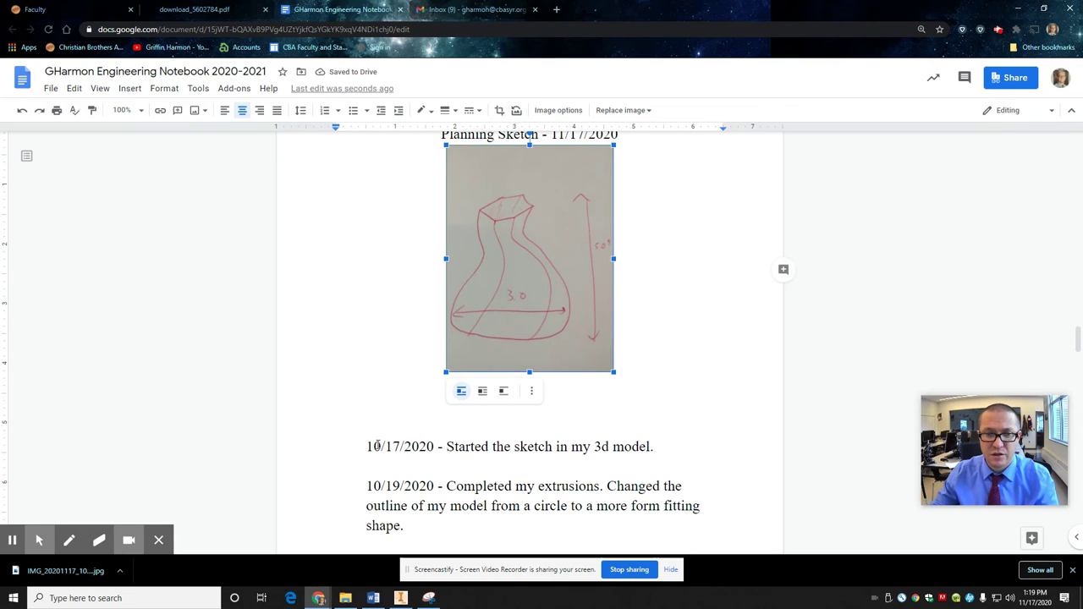
# Step: Correct the first note to read '11/17/2020 - Did planning sketch'
pyautogui.click(377, 446)
pyautogui.press('BackSpace')
pyautogui.write('1')
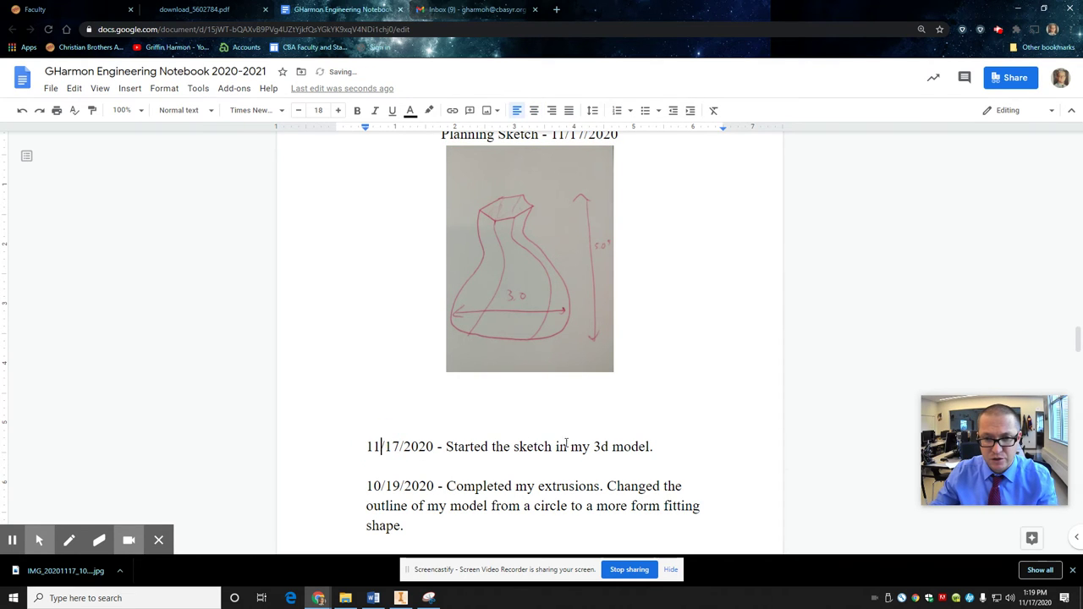
pyautogui.moveTo(666, 447); pyautogui.dragTo(448, 446)
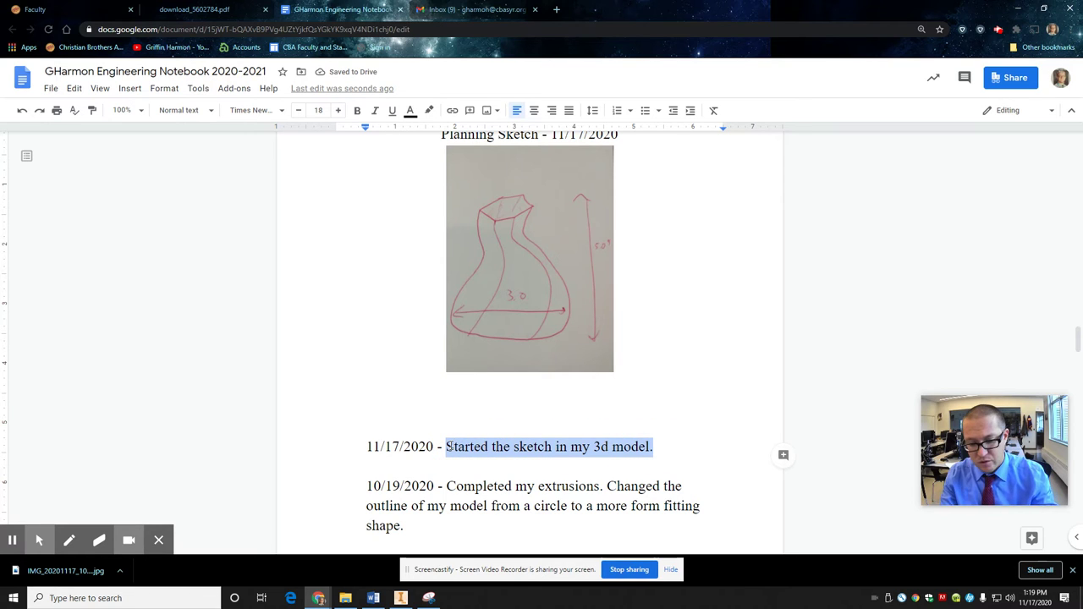
pyautogui.write('dID')
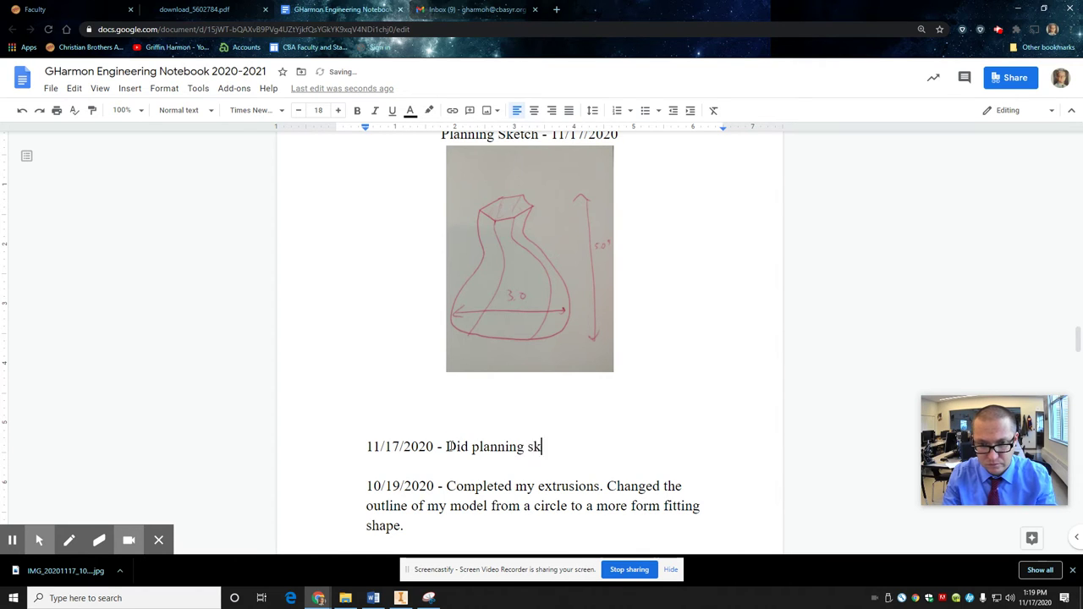
# Step: Add an 11/18/2020 note on 3D modelling the basic design and disliking the pentagon look
pyautogui.press('Return')
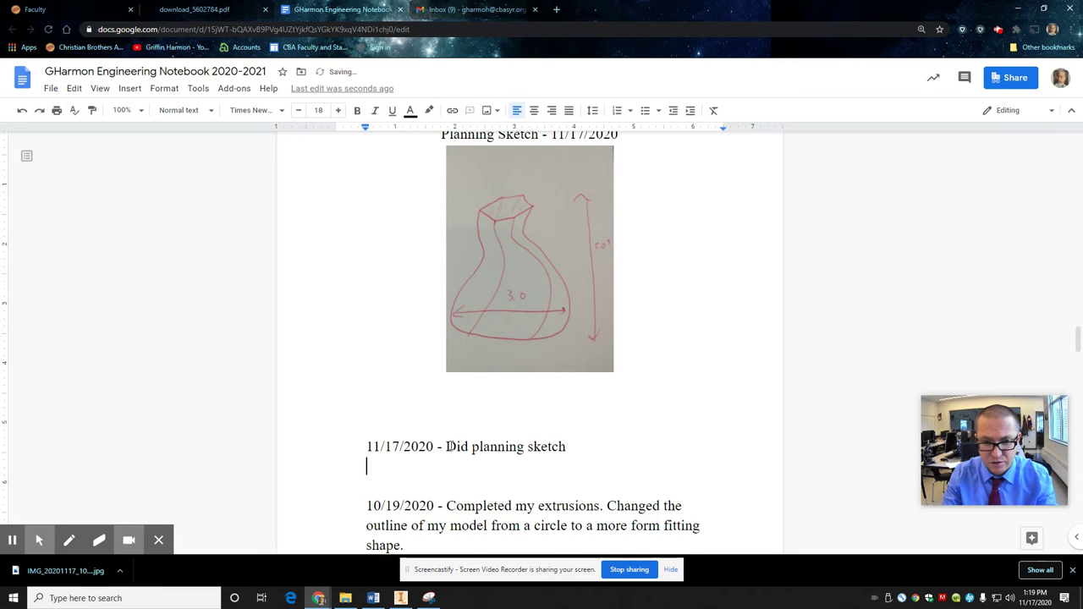
pyautogui.press('Return')
pyautogui.write('11/18/2020 - 3D Modeled')
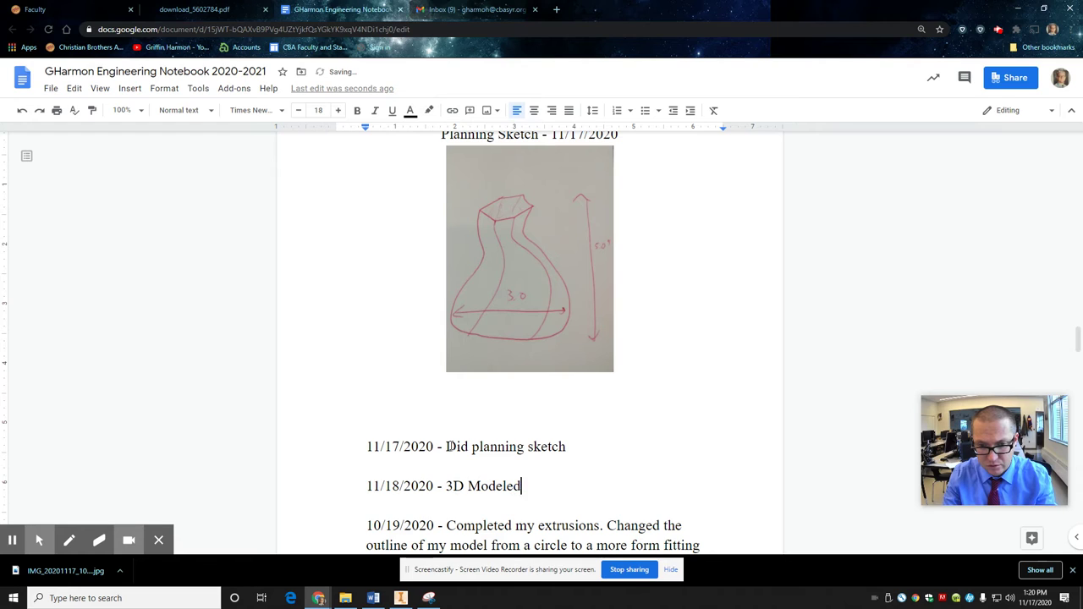
pyautogui.write('asic design. I don’t')
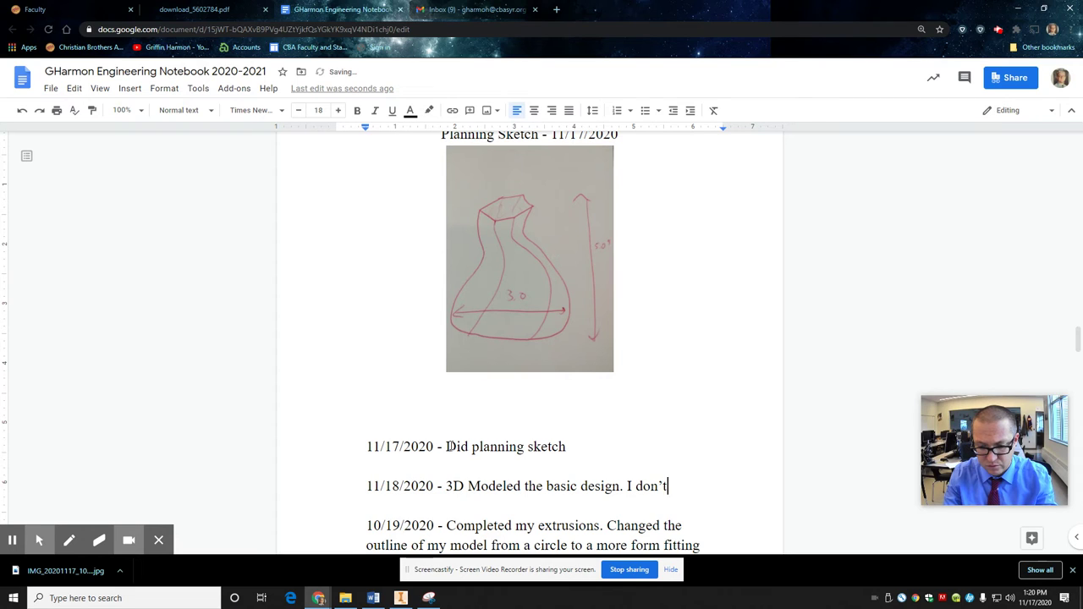
pyautogui.write("on't like the look of the pentagon.")
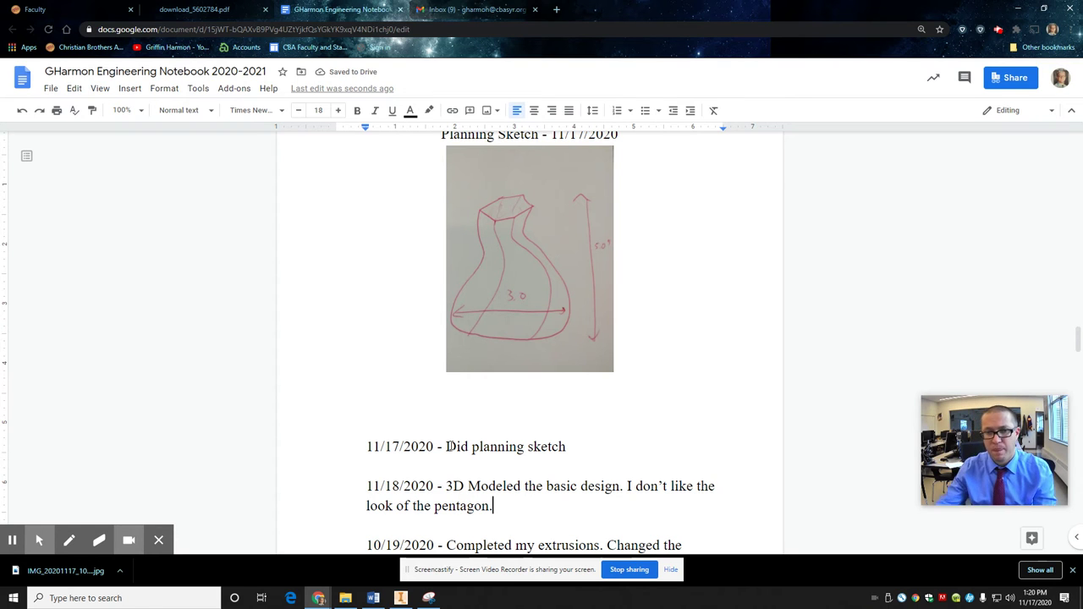
pyautogui.press('Return')
pyautogui.scroll(-3, 440, 457)
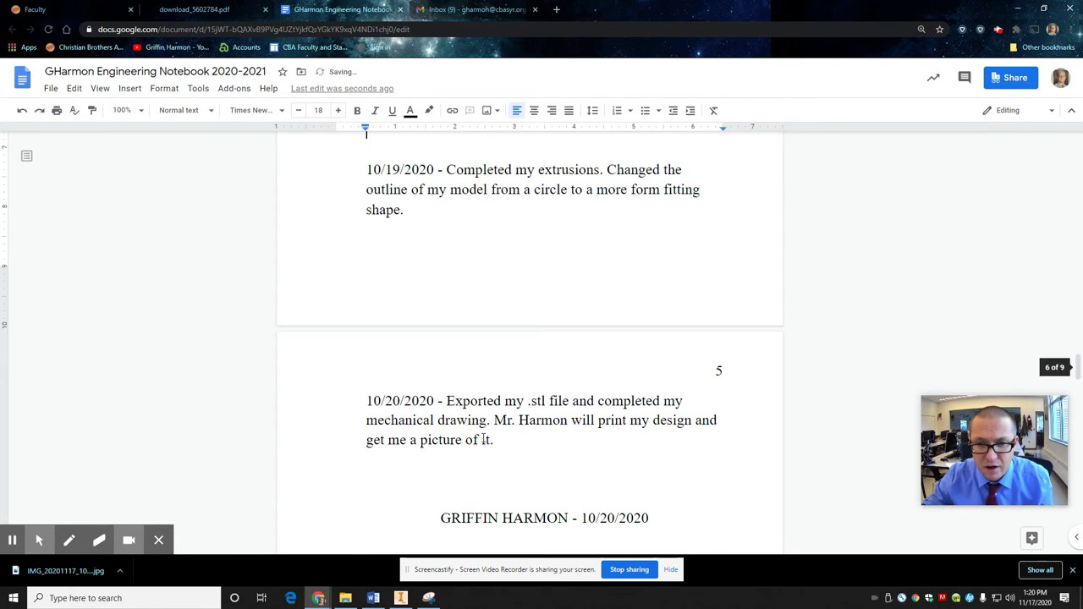
# Step: Bring up the vase model in Inventor, view it from the front and orbit, then return to Home view
pyautogui.click(401, 598)
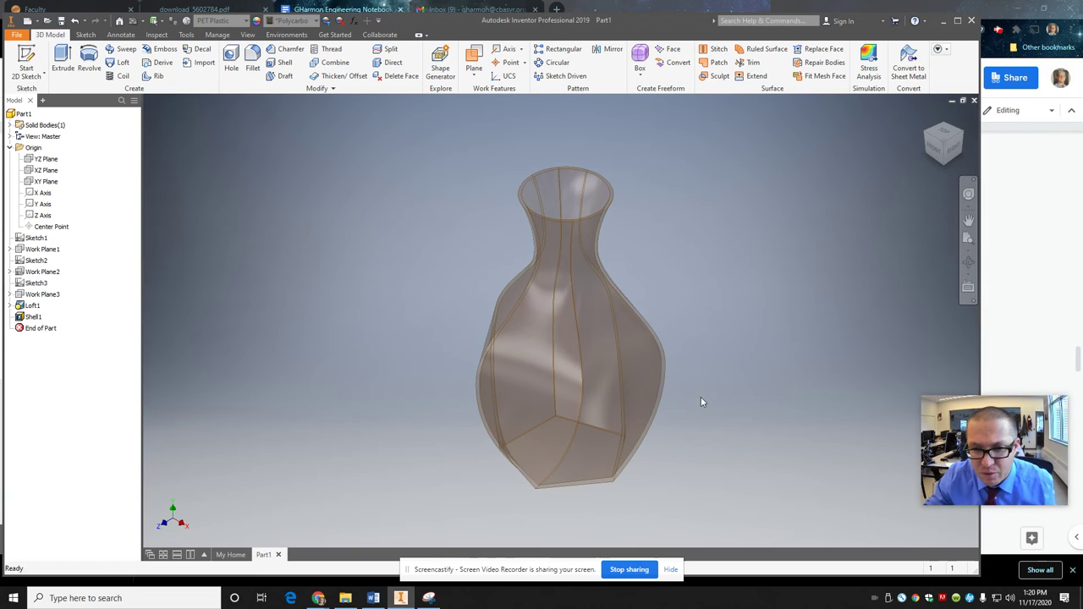
pyautogui.click(944, 163)
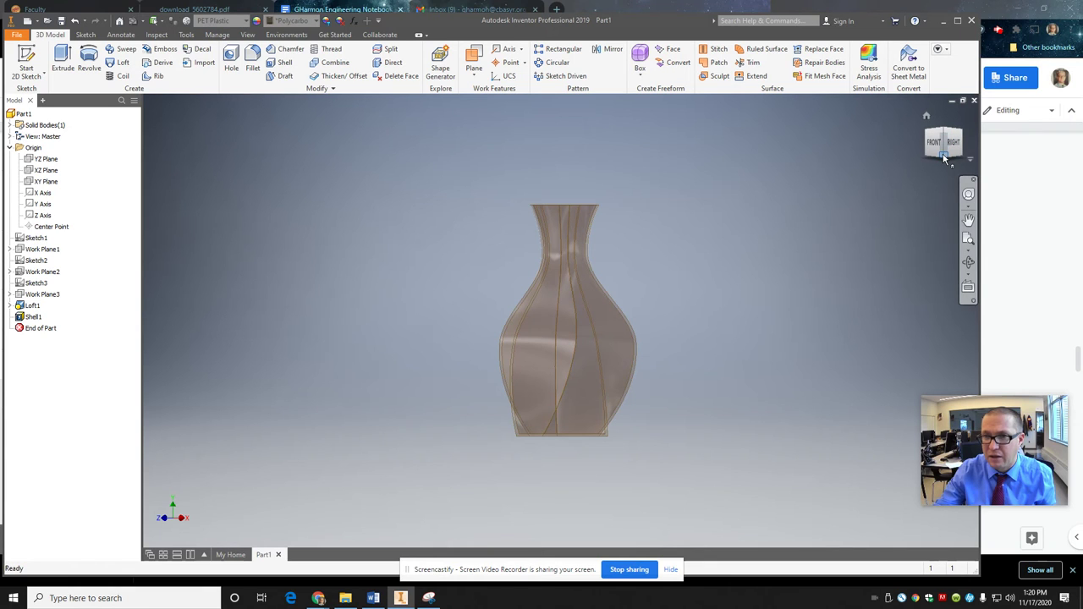
pyautogui.moveTo(946, 157)
pyautogui.mouseDown()
pyautogui.moveTo(866, 245)
pyautogui.moveTo(675, 261)
pyautogui.moveTo(666, 305)
pyautogui.moveTo(712, 341)
pyautogui.moveTo(850, 290)
pyautogui.moveTo(889, 209)
pyautogui.moveTo(946, 154)
pyautogui.mouseUp()
pyautogui.click(926, 118)
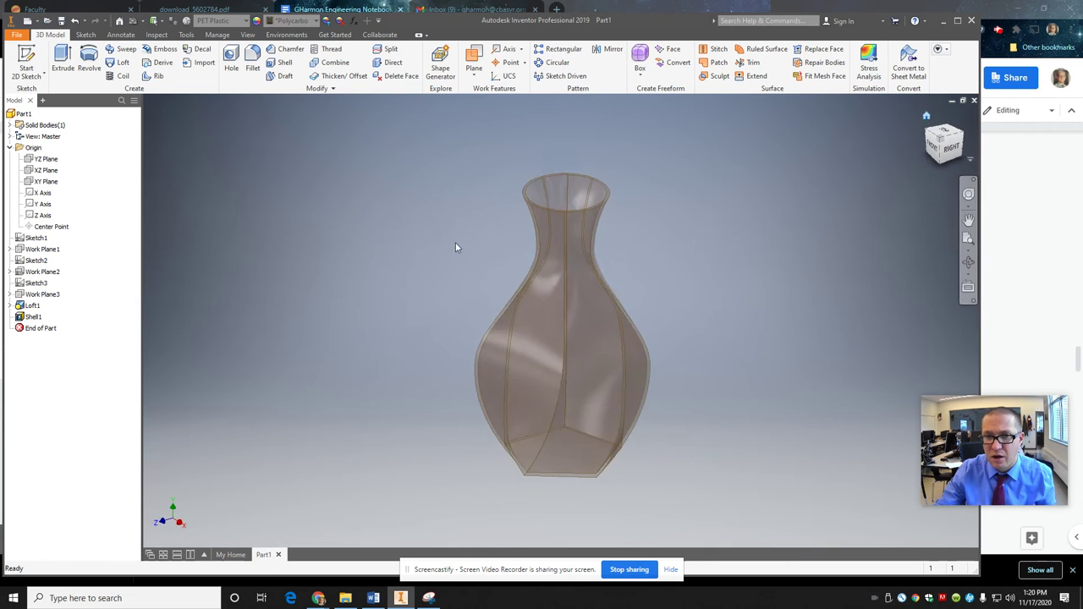
# Step: Launch Snipping Tool via 'snip' search, capture a rectangle around the vase model, and copy it
pyautogui.press('super+s')
pyautogui.write('snip')
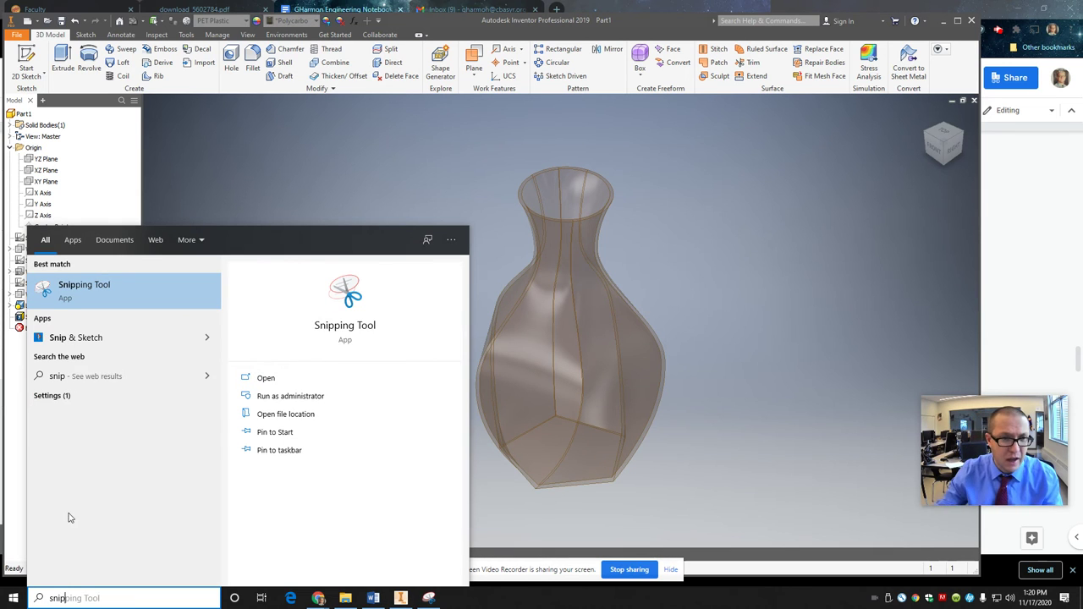
pyautogui.press('Return')
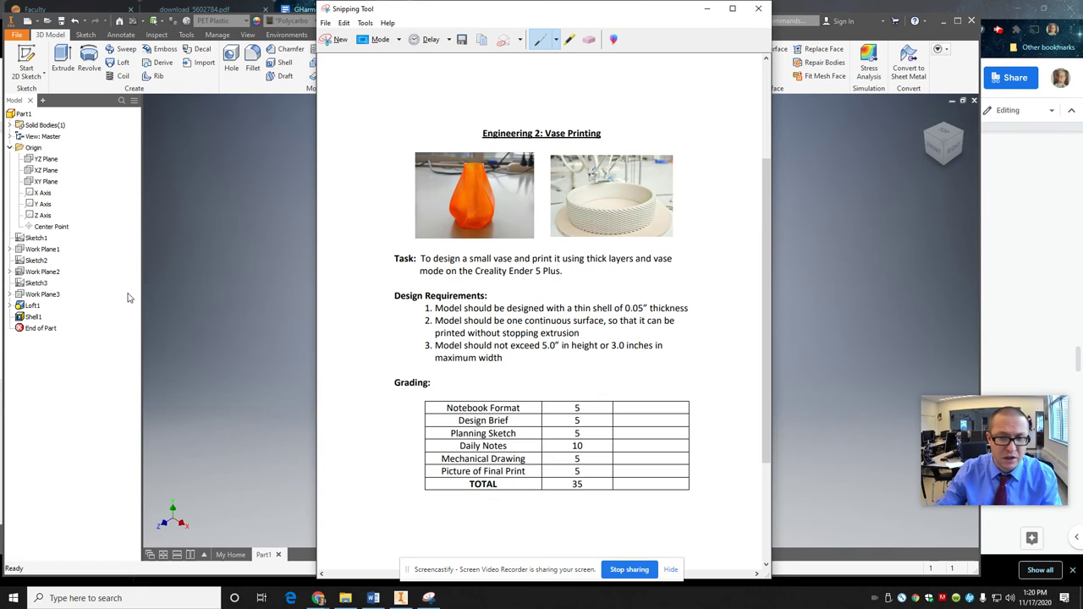
pyautogui.click(335, 40)
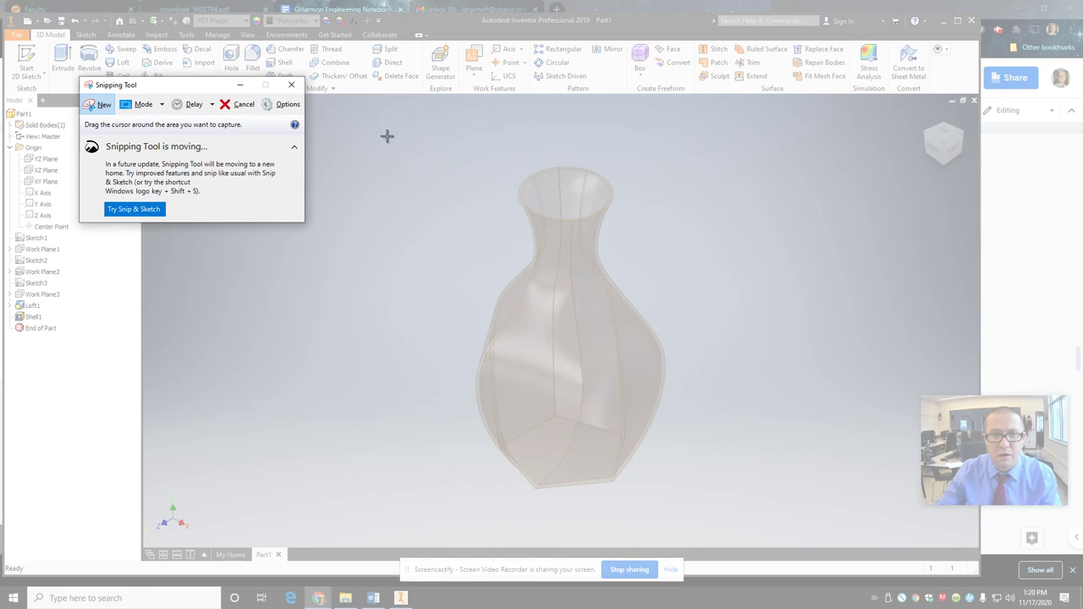
pyautogui.moveTo(388, 144); pyautogui.dragTo(743, 517)
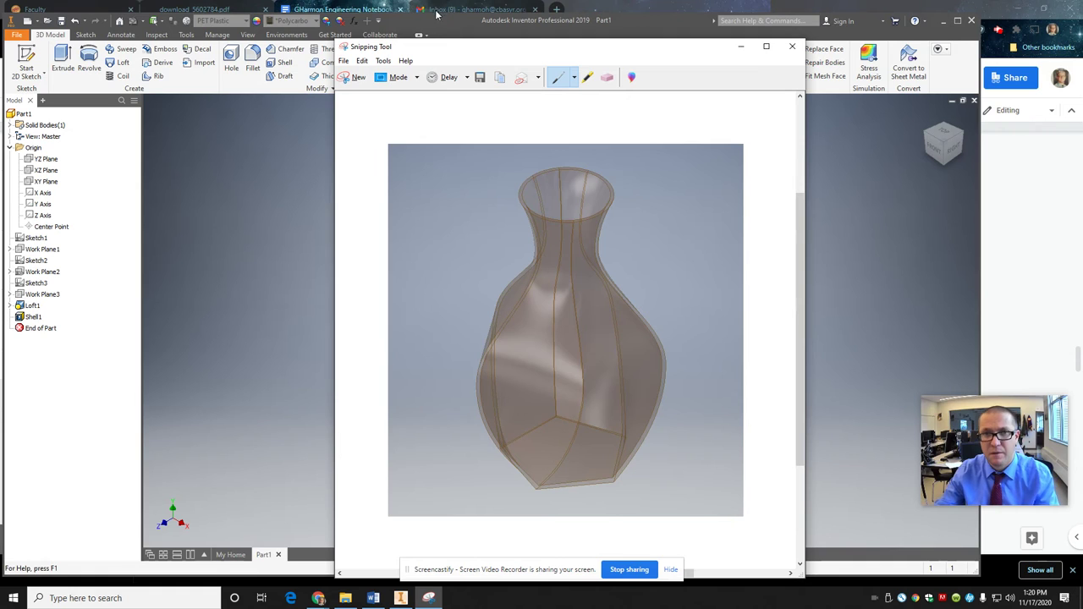
pyautogui.click(500, 79)
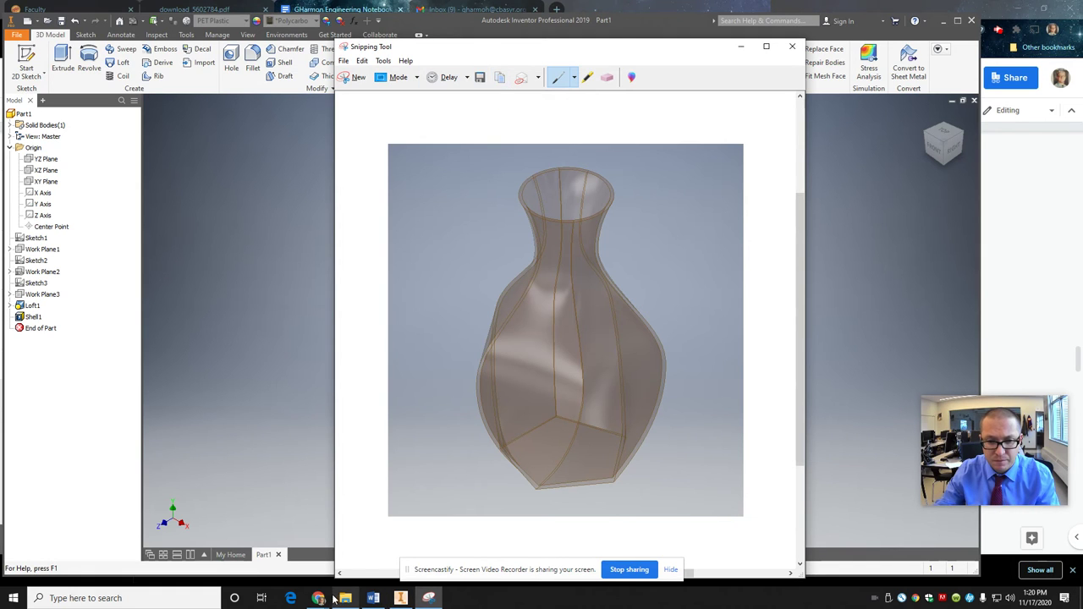
# Step: Paste the vase capture into the notebook on a new line below the pentagon note
pyautogui.moveTo(327, 602)
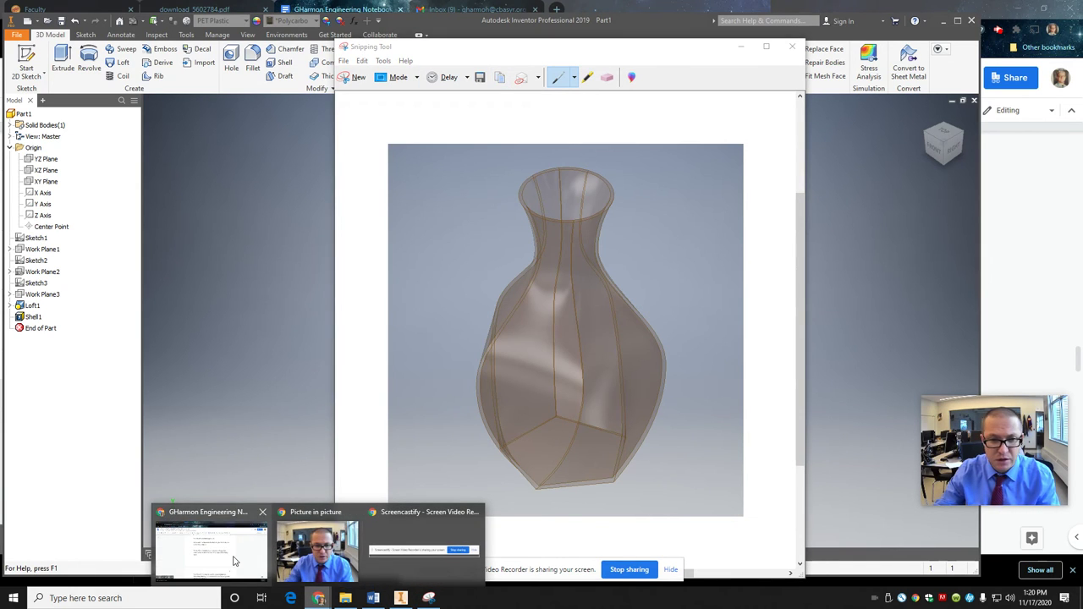
pyautogui.click(207, 542)
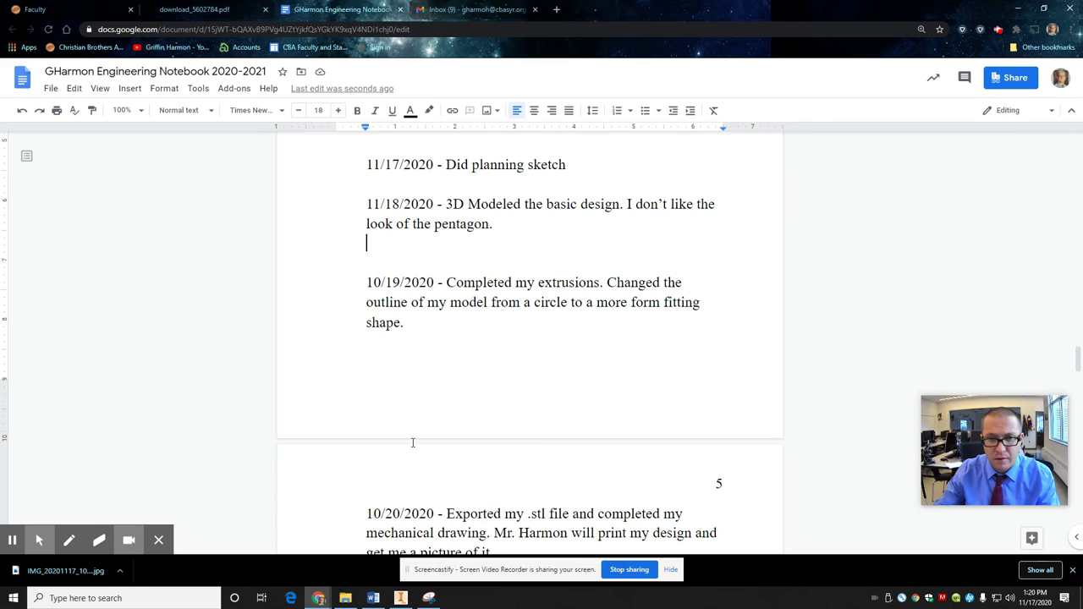
pyautogui.click(500, 260)
pyautogui.press('Return')
pyautogui.press('Return')
pyautogui.hotkey('ctrl', 'v')
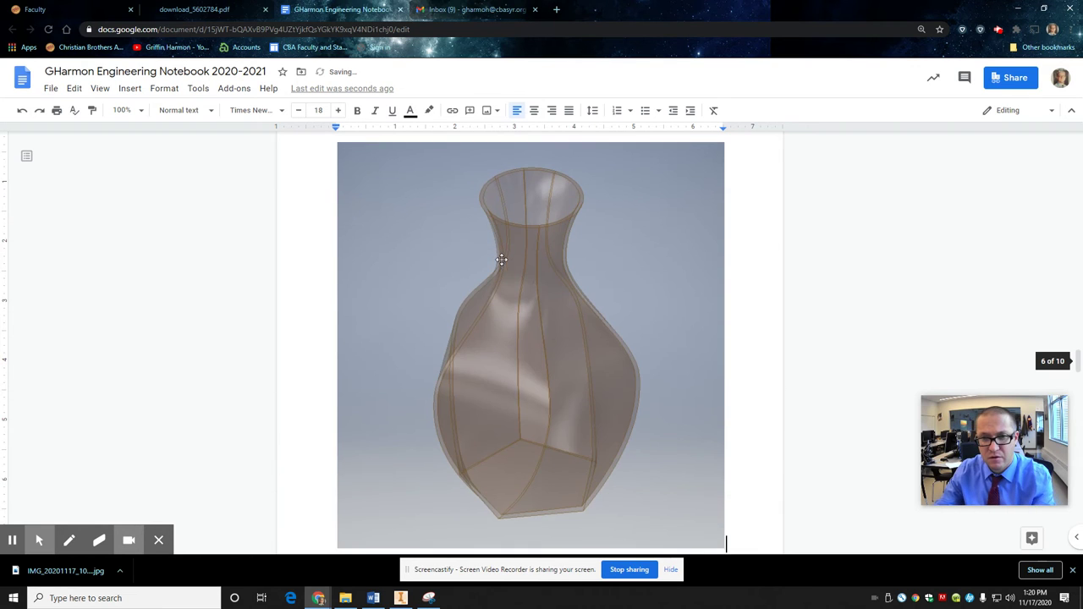
# Step: Shrink the pasted vase image by dragging its corner handle
pyautogui.click(546, 318)
pyautogui.scroll(-3, 638, 426)
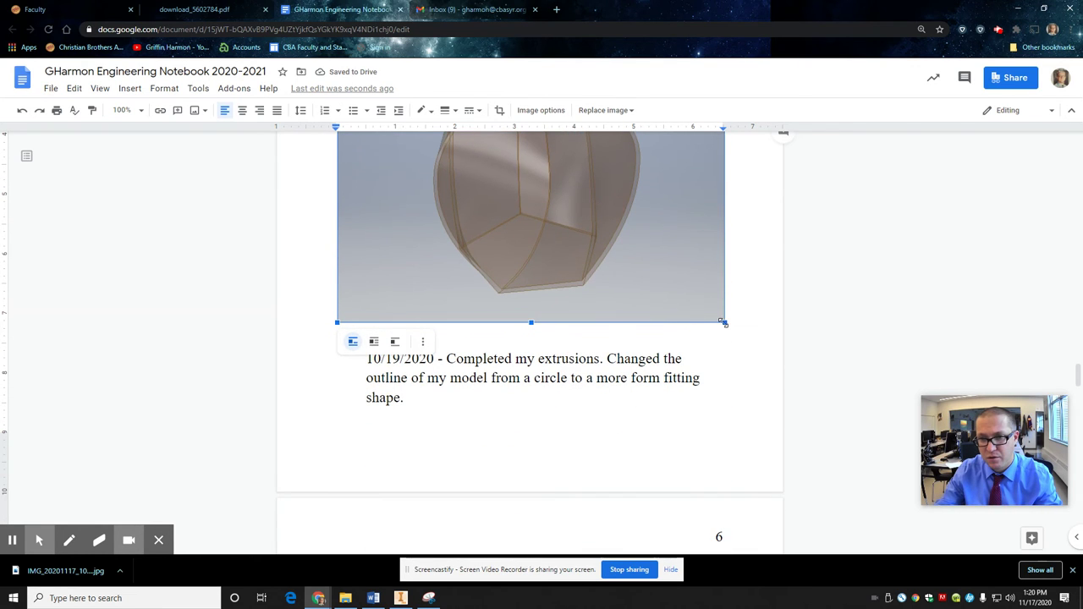
pyautogui.moveTo(726, 324); pyautogui.dragTo(569, 159)
pyautogui.scroll(4, 534, 330)
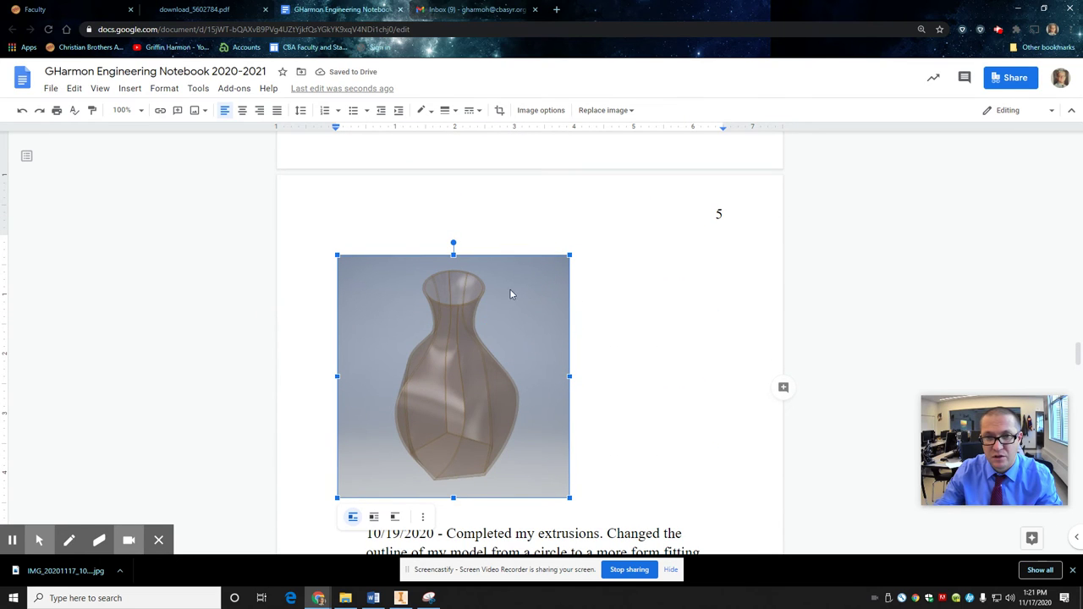
# Step: Center-align the vase image and the empty line above it
pyautogui.click(246, 112)
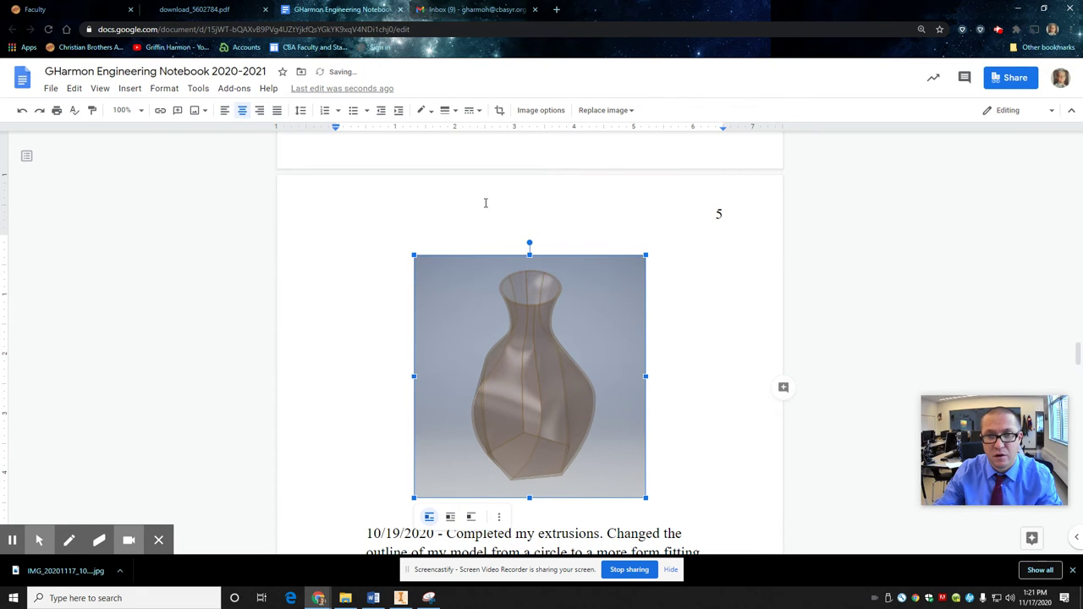
pyautogui.click(551, 234)
pyautogui.click(535, 245)
pyautogui.click(533, 112)
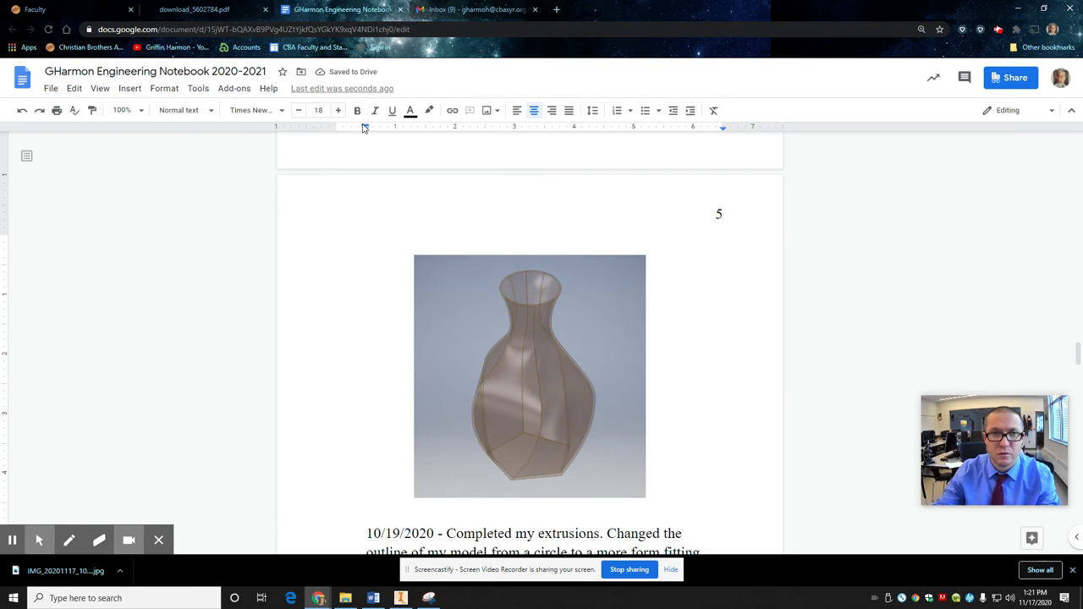
# Step: Nudge the line's indent left and head the vase image 'Vase - 11/18/2020'
pyautogui.moveTo(364, 125); pyautogui.dragTo(337, 126)
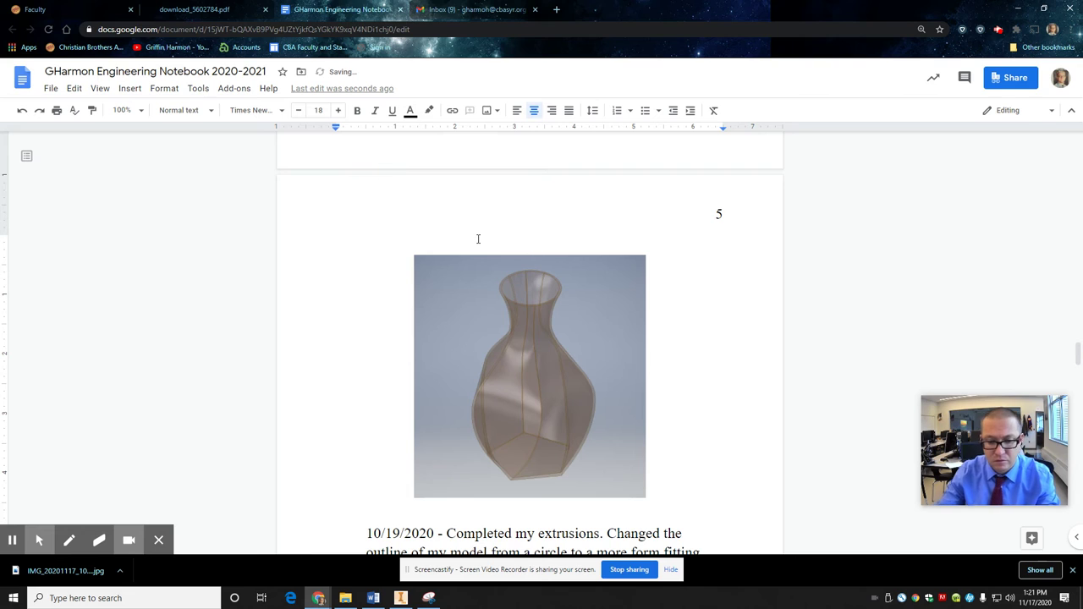
pyautogui.write('Design as of 11/')
pyautogui.press('BackSpace')
pyautogui.press('BackSpace')
pyautogui.press('BackSpace')
pyautogui.press('BackSpace')
pyautogui.press('BackSpace')
pyautogui.press('BackSpace')
pyautogui.press('BackSpace')
pyautogui.press('BackSpace')
pyautogui.press('BackSpace')
pyautogui.press('BackSpace')
pyautogui.press('BackSpace')
pyautogui.press('BackSpace')
pyautogui.press('BackSpace')
pyautogui.press('BackSpace')
pyautogui.write('Vase - ')
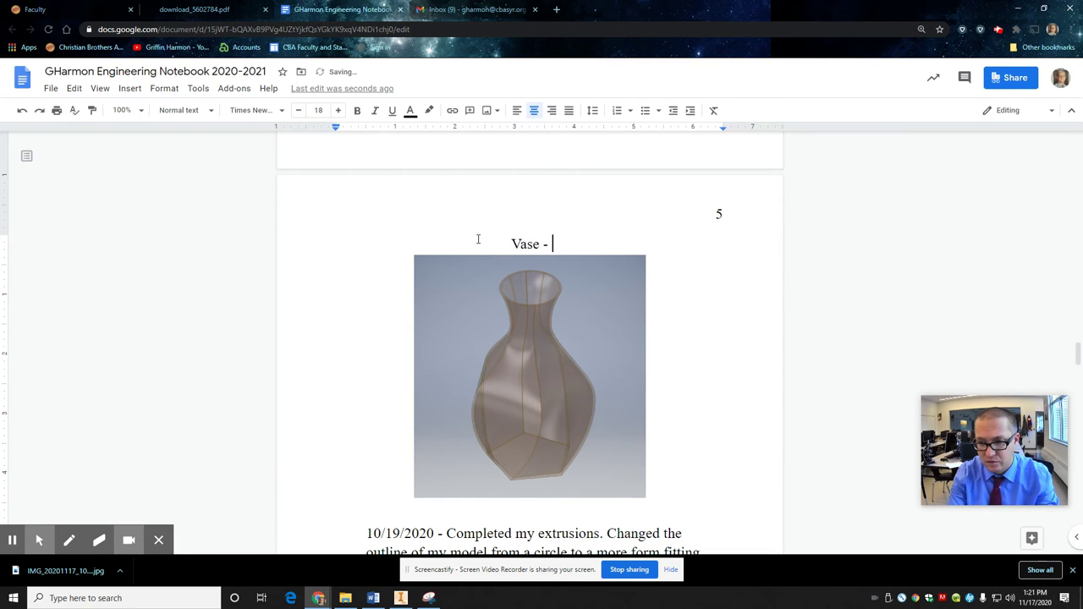
pyautogui.write('11/18/')
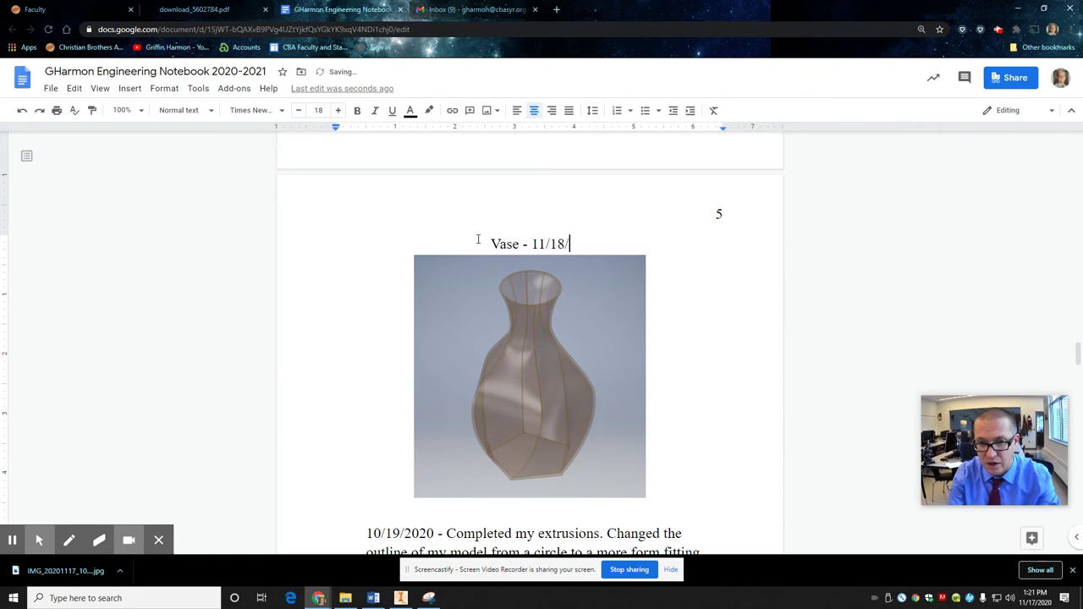
pyautogui.write('2020')
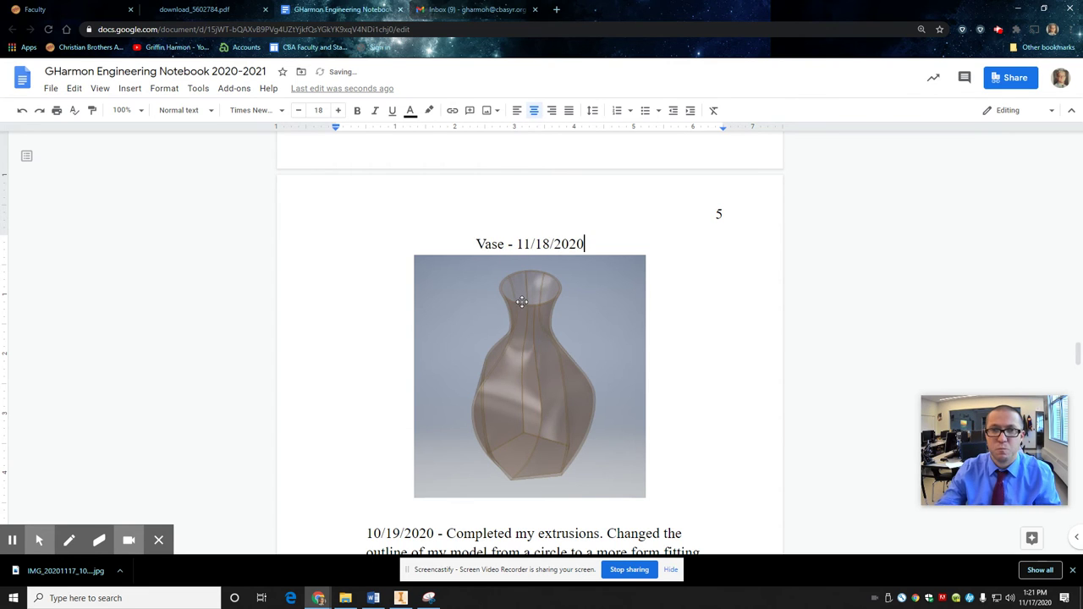
# Step: Replace the 10/19 note with 'Changed design to smooth out the odd side.'
pyautogui.scroll(3, 522, 302)
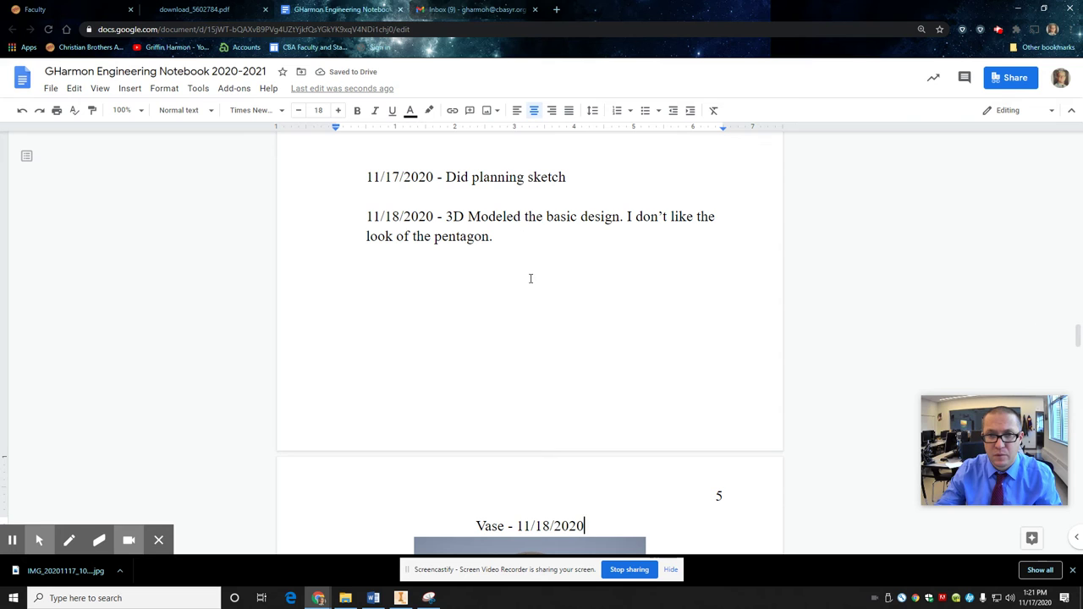
pyautogui.scroll(-6, 531, 302)
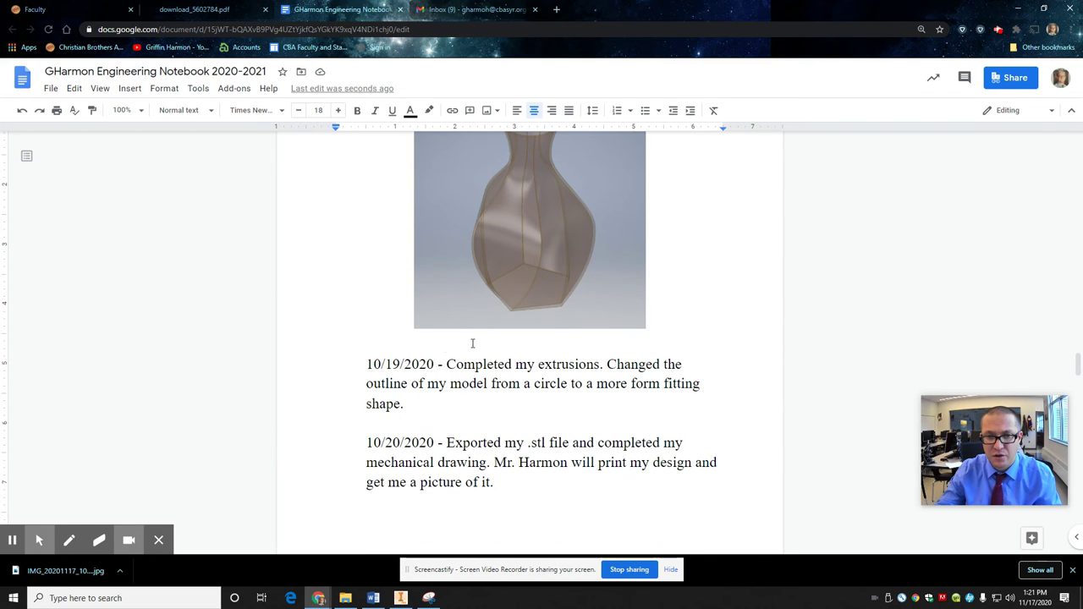
pyautogui.moveTo(410, 403); pyautogui.dragTo(451, 457)
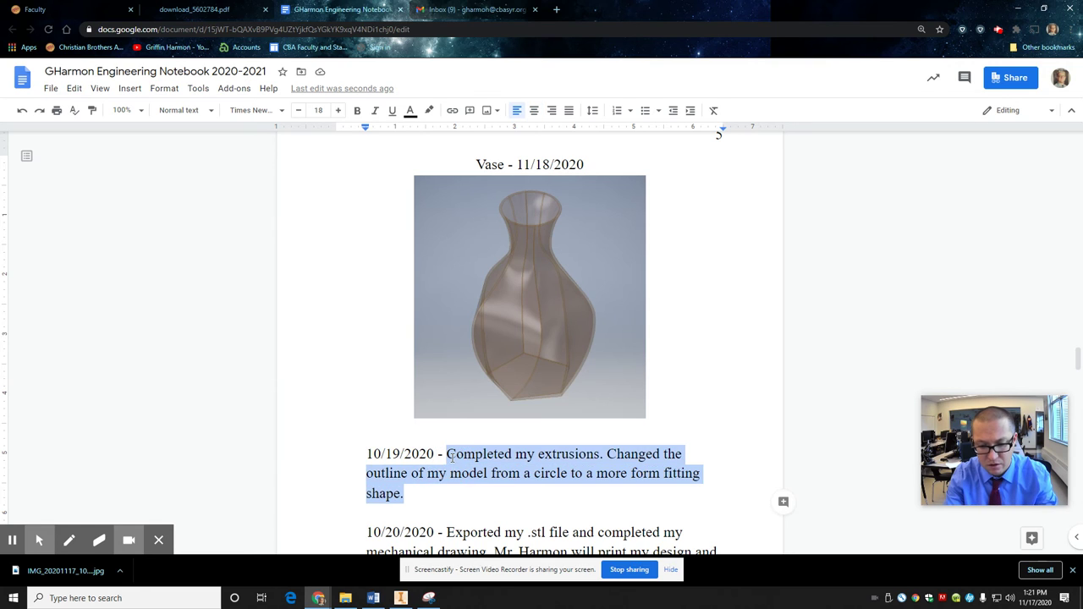
pyautogui.write('Changed Design to smooth out the odd side.')
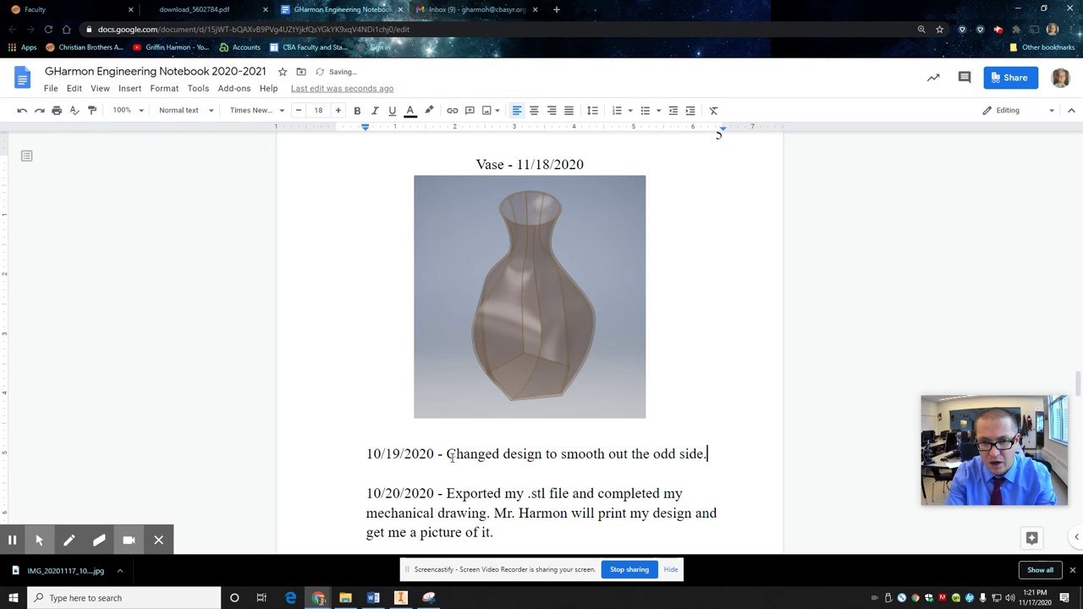
pyautogui.click(401, 598)
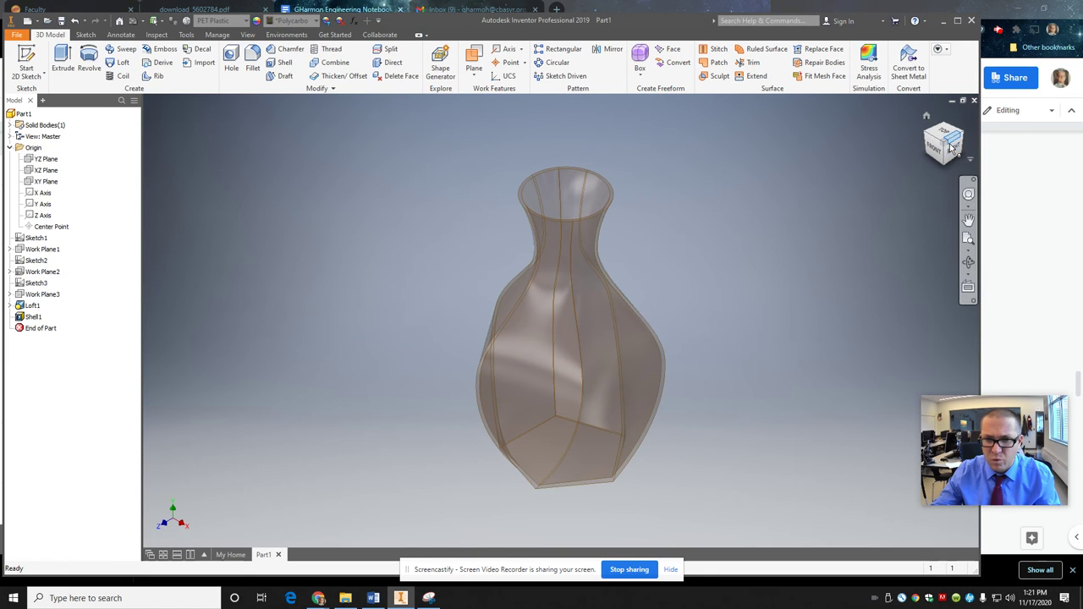
# Step: Orbit the Inventor vase model to a tilted view, then return to the notebook
pyautogui.moveTo(944, 146)
pyautogui.mouseDown()
pyautogui.moveTo(760, 208)
pyautogui.moveTo(657, 319)
pyautogui.moveTo(635, 240)
pyautogui.moveTo(534, 252)
pyautogui.moveTo(552, 278)
pyautogui.moveTo(619, 291)
pyautogui.moveTo(768, 258)
pyautogui.moveTo(804, 280)
pyautogui.moveTo(876, 247)
pyautogui.moveTo(931, 161)
pyautogui.moveTo(791, 162)
pyautogui.moveTo(702, 225)
pyautogui.moveTo(599, 265)
pyautogui.moveTo(538, 315)
pyautogui.moveTo(531, 346)
pyautogui.moveTo(603, 376)
pyautogui.moveTo(618, 435)
pyautogui.moveTo(525, 495)
pyautogui.moveTo(495, 546)
pyautogui.moveTo(428, 254)
pyautogui.moveTo(955, 146)
pyautogui.mouseUp()
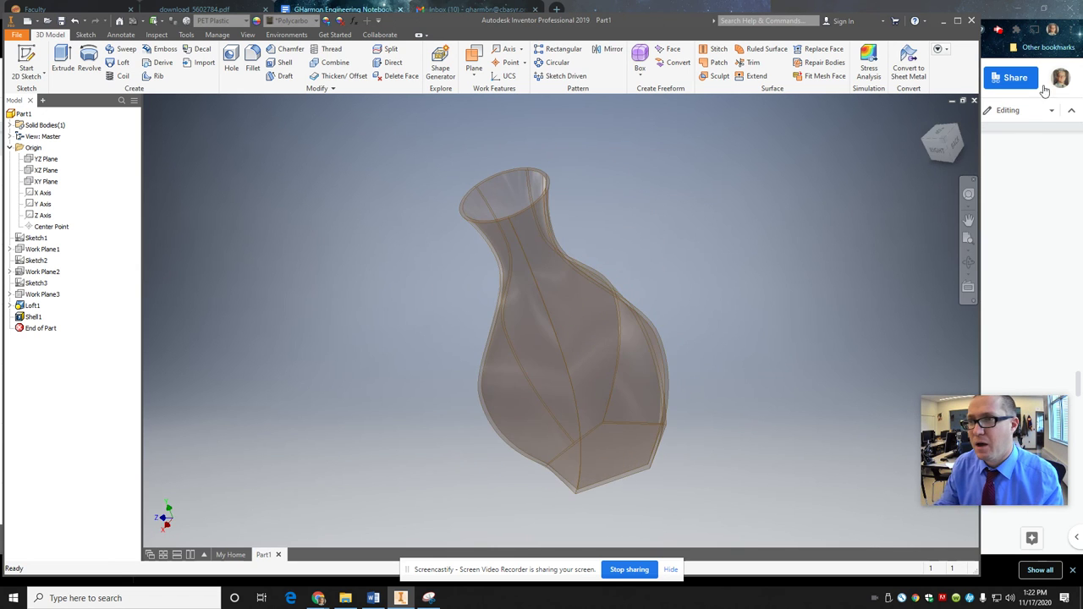
pyautogui.click(1019, 165)
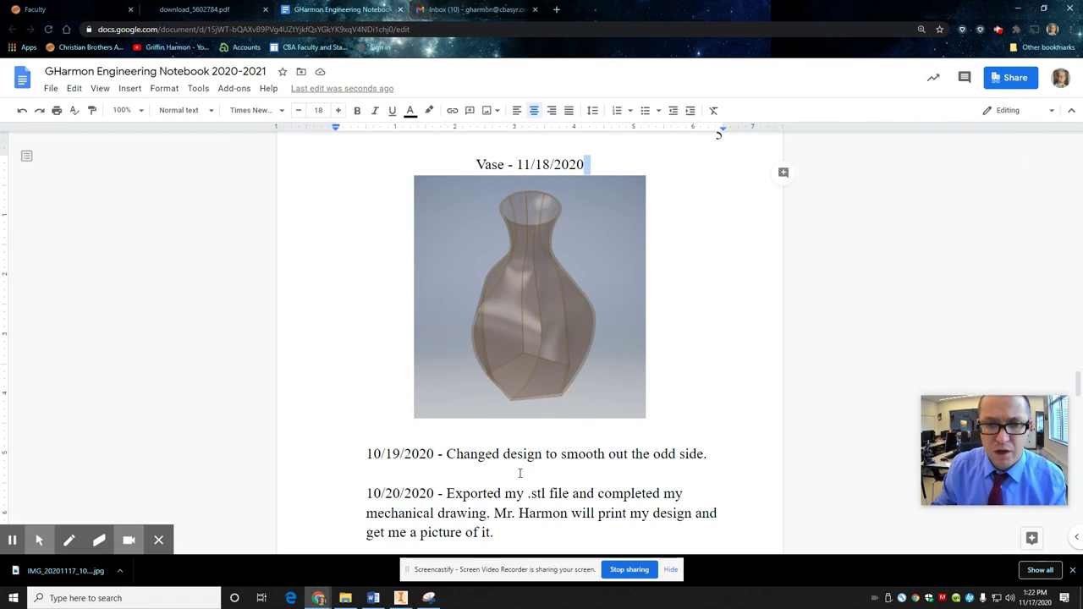
# Step: Scroll to the bottom of page 4, where the 11/17 and 11/18 notes end
pyautogui.scroll(-1, 562, 485)
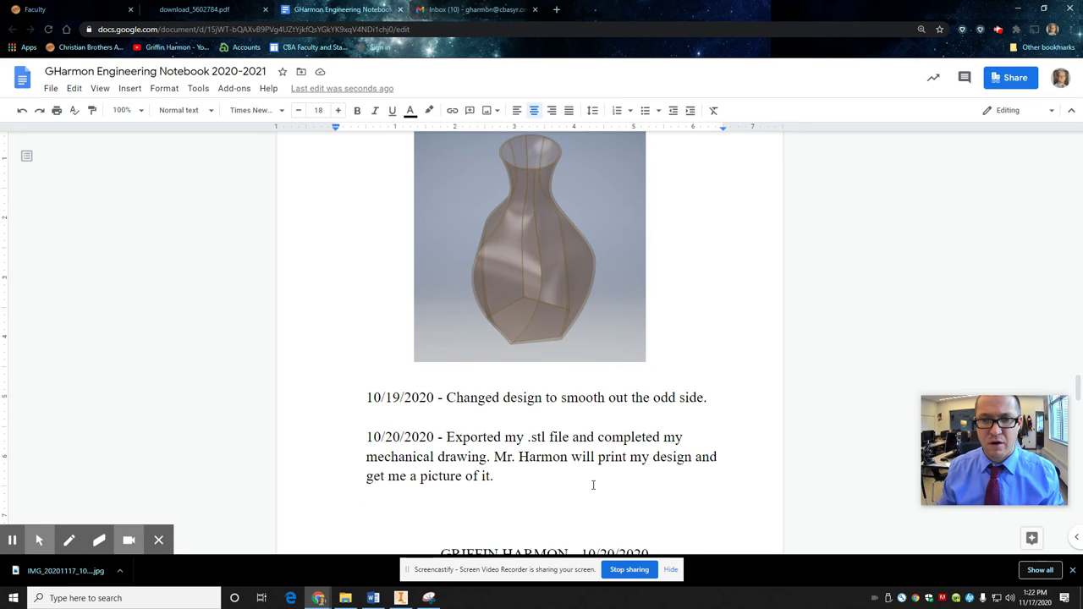
pyautogui.scroll(-1, 537, 425)
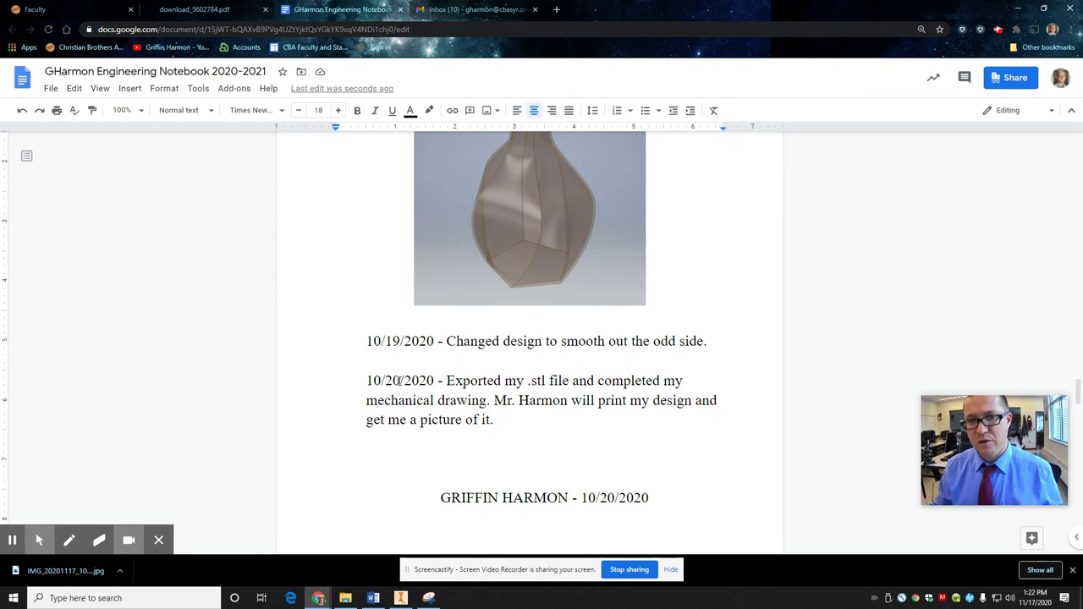
pyautogui.scroll(-2, 468, 375)
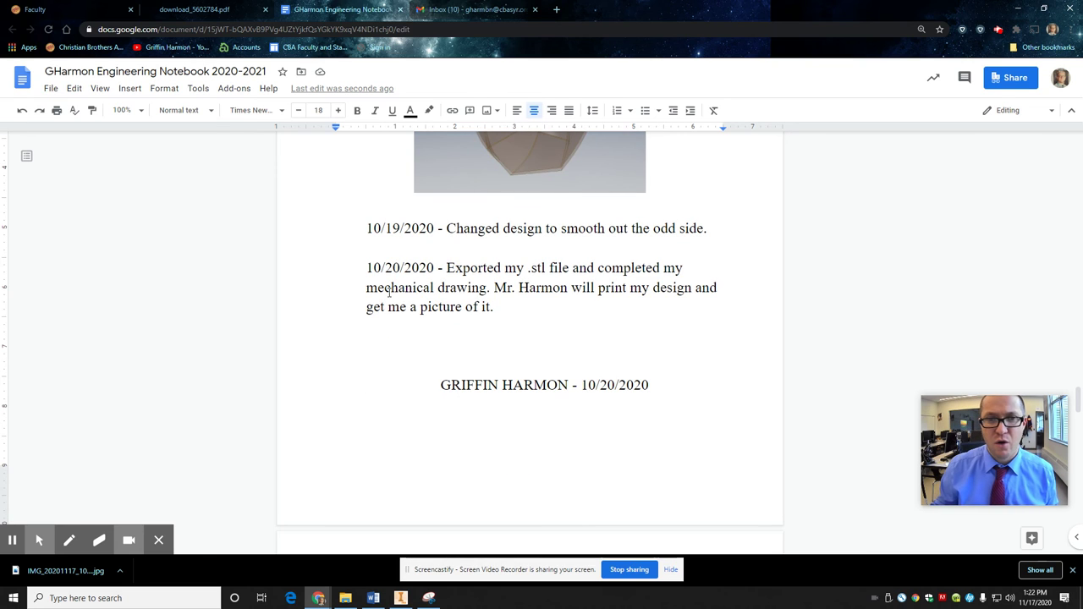
pyautogui.scroll(-3, 413, 305)
pyautogui.scroll(8, 450, 307)
pyautogui.scroll(5, 452, 305)
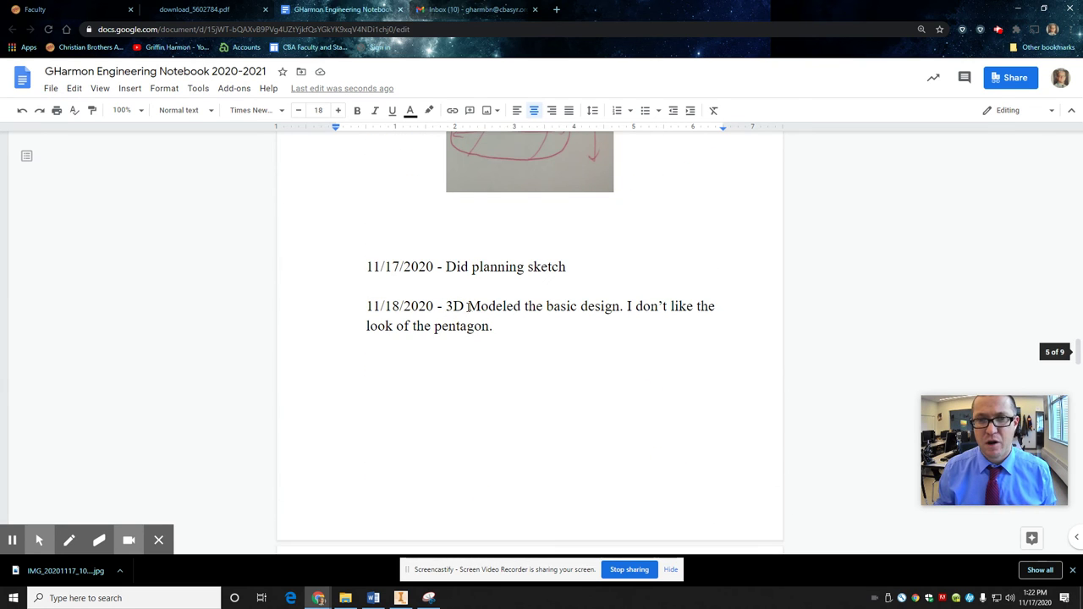
pyautogui.scroll(-2, 471, 308)
# Step: Add a centred signature line with the student's name and 11/18/2020 below the notes
pyautogui.click(534, 367)
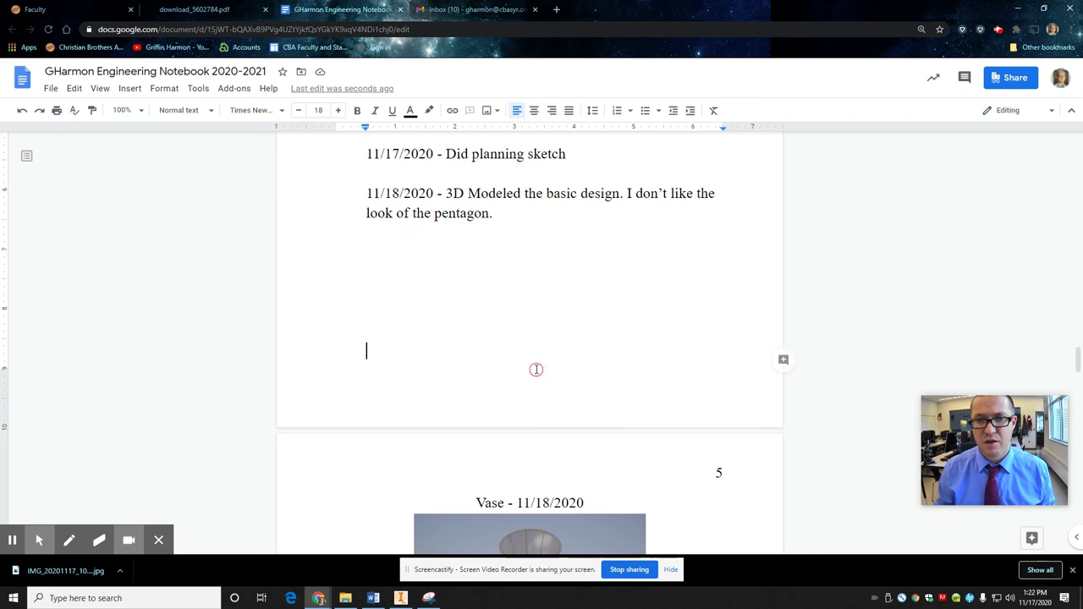
pyautogui.click(534, 110)
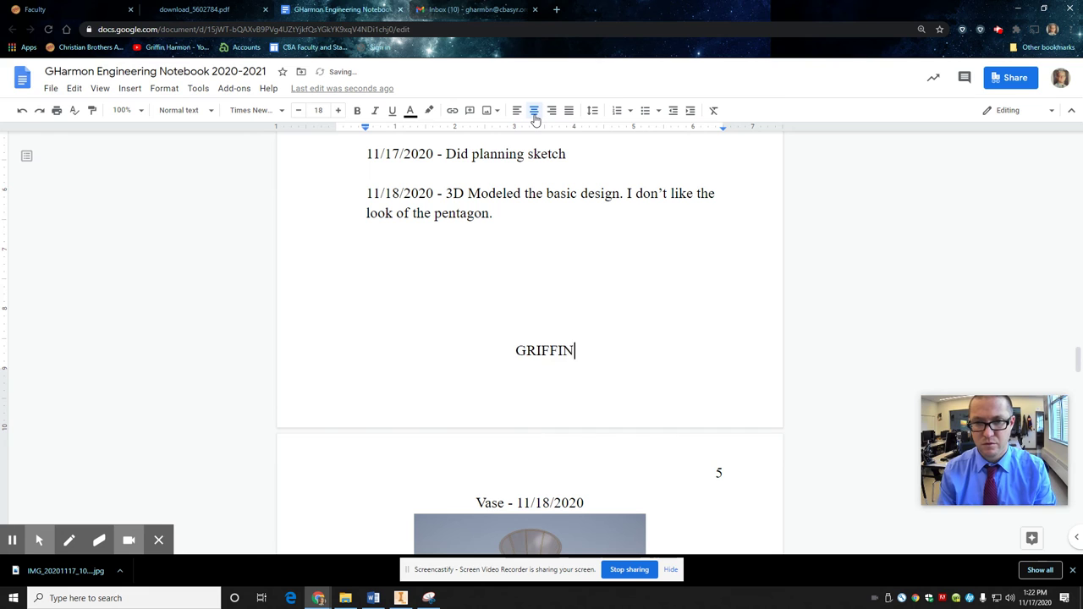
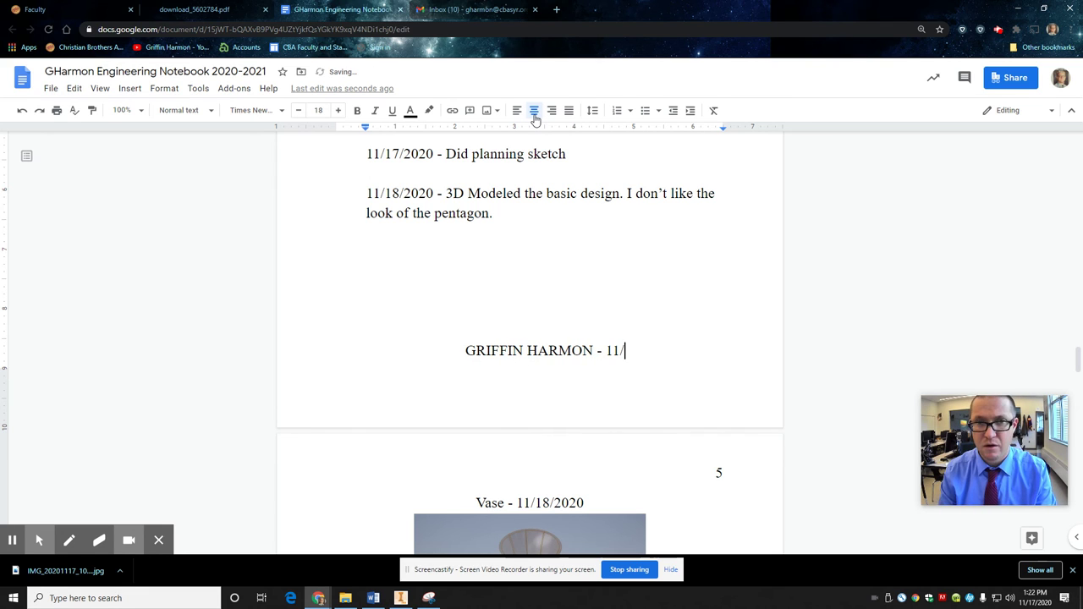
pyautogui.write('18/2020')
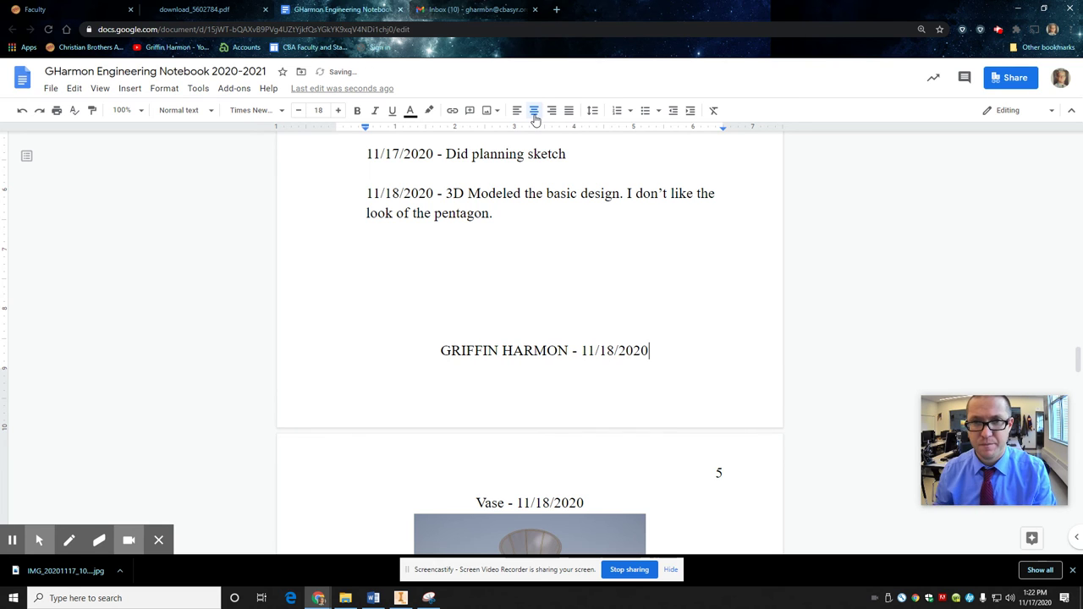
# Step: Shift the indent of the signature line and the empty line above it slightly left
pyautogui.click(504, 334)
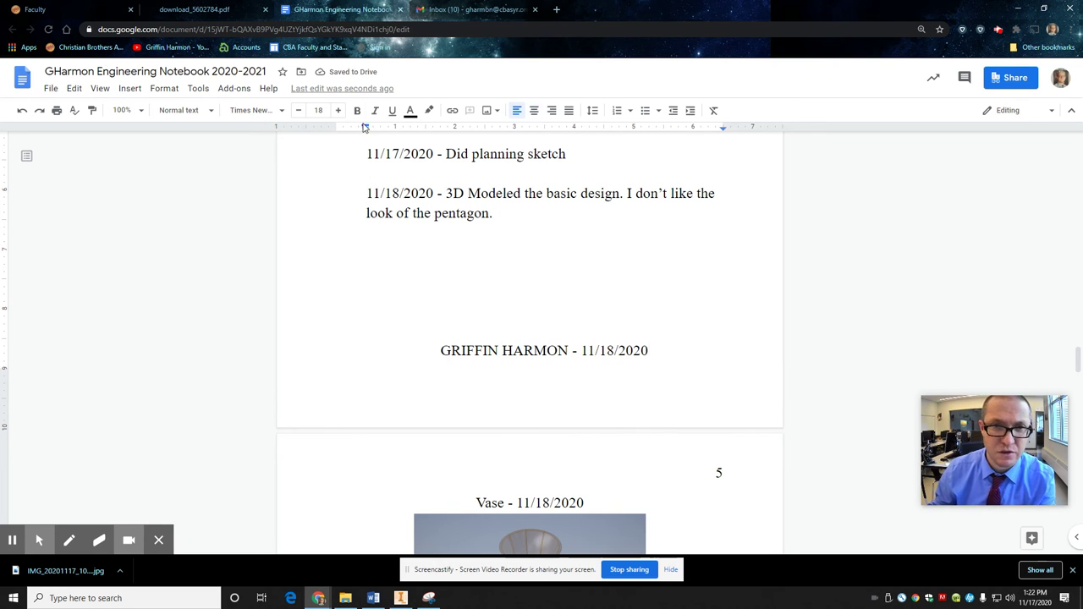
pyautogui.moveTo(365, 132); pyautogui.dragTo(336, 130)
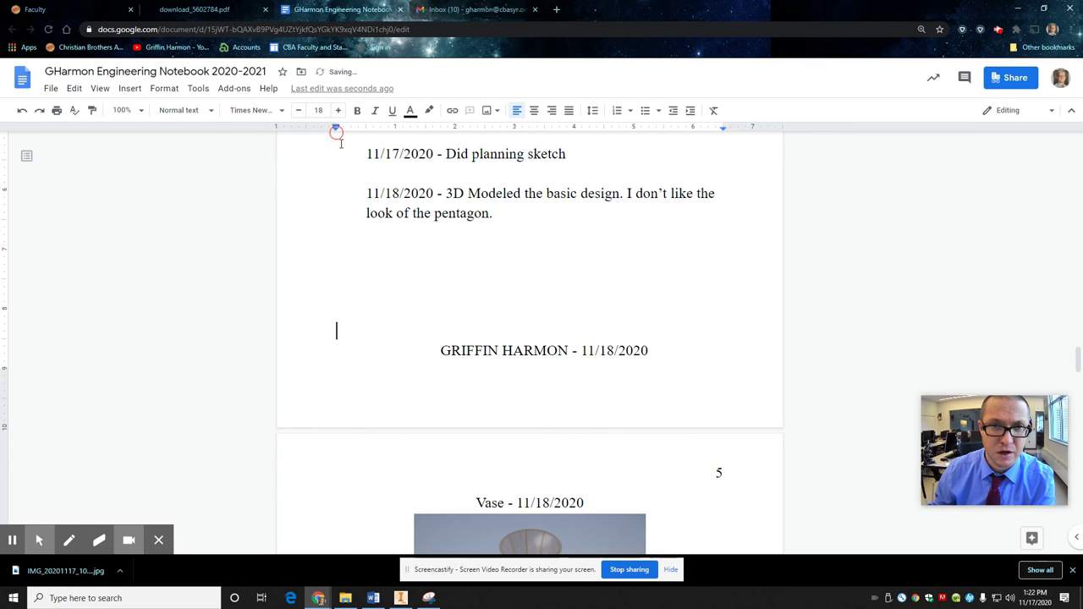
pyautogui.click(517, 345)
pyautogui.click(441, 354)
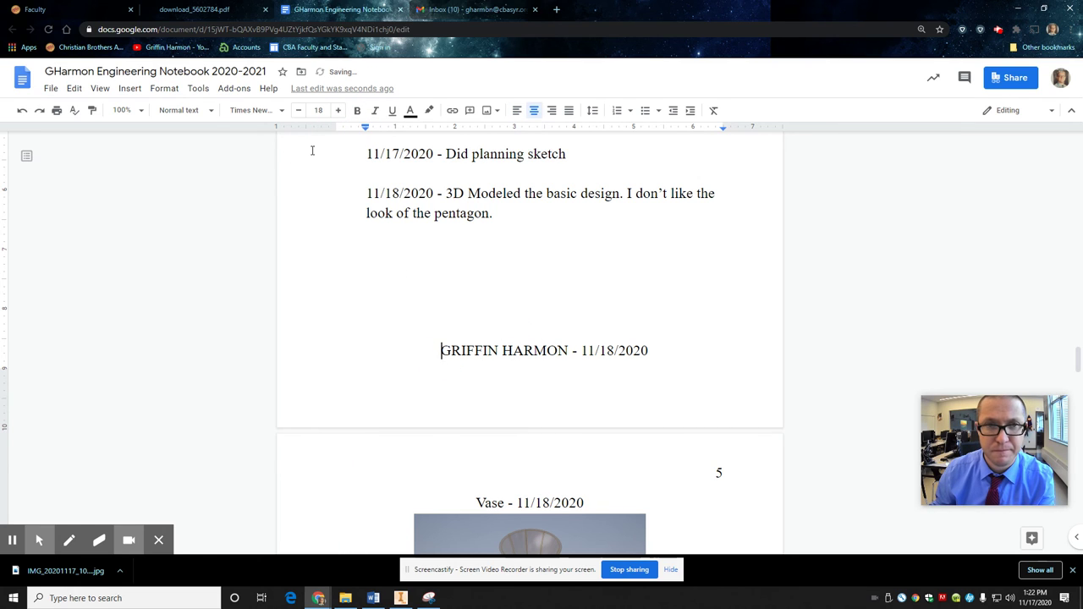
pyautogui.moveTo(359, 132); pyautogui.dragTo(336, 128)
pyautogui.click(551, 326)
pyautogui.scroll(-6, 542, 347)
# Step: Scroll down to the vase page, then bring up the Vase Printing assignment PDF
pyautogui.scroll(-1, 539, 335)
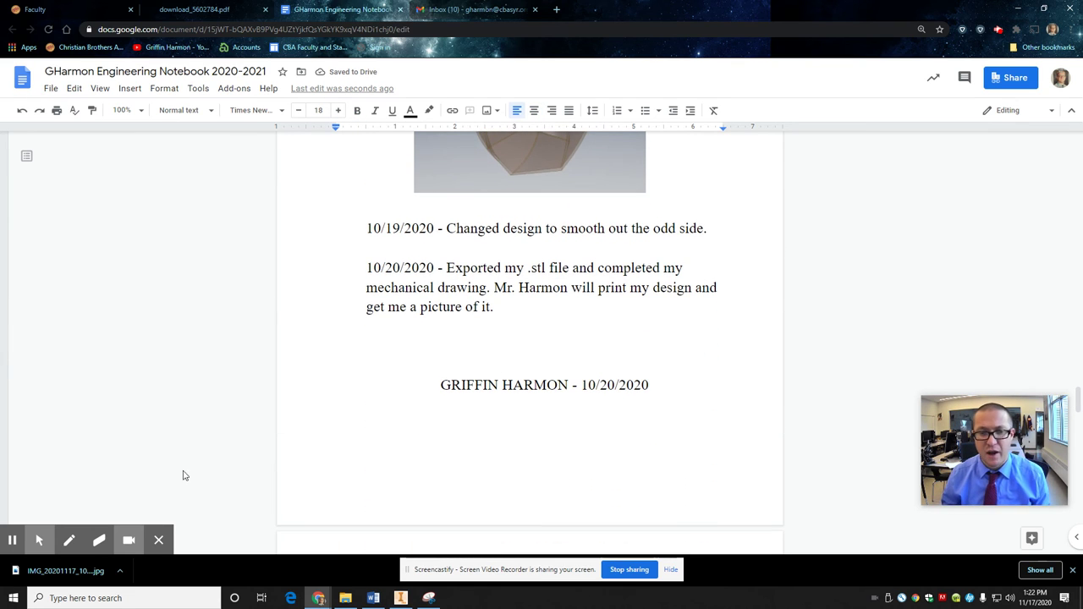
pyautogui.scroll(20, 499, 280)
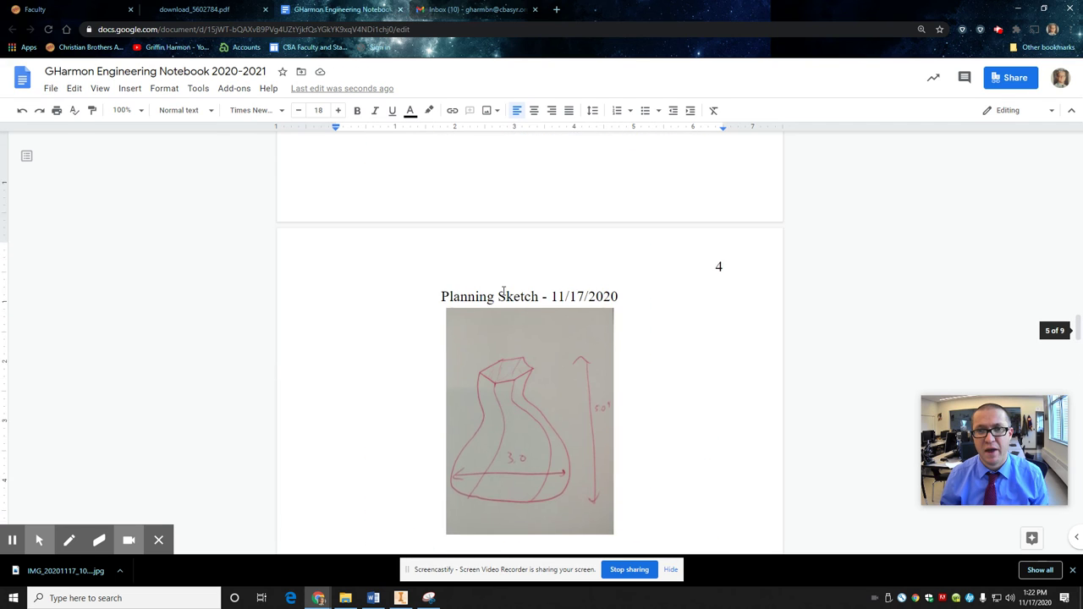
pyautogui.scroll(3, 503, 291)
pyautogui.scroll(-3, 498, 295)
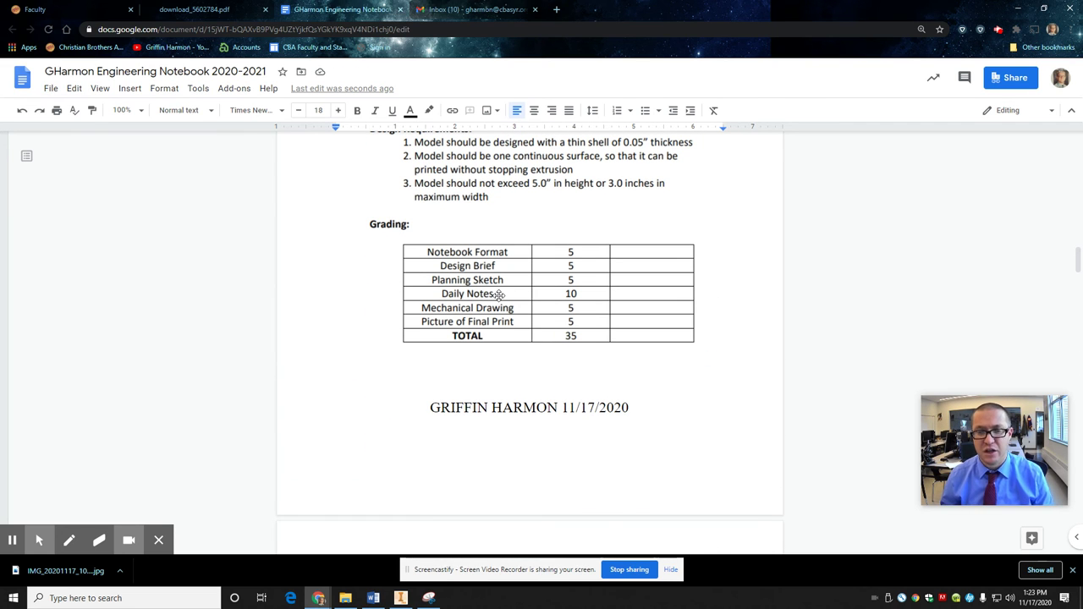
pyautogui.scroll(-6, 500, 294)
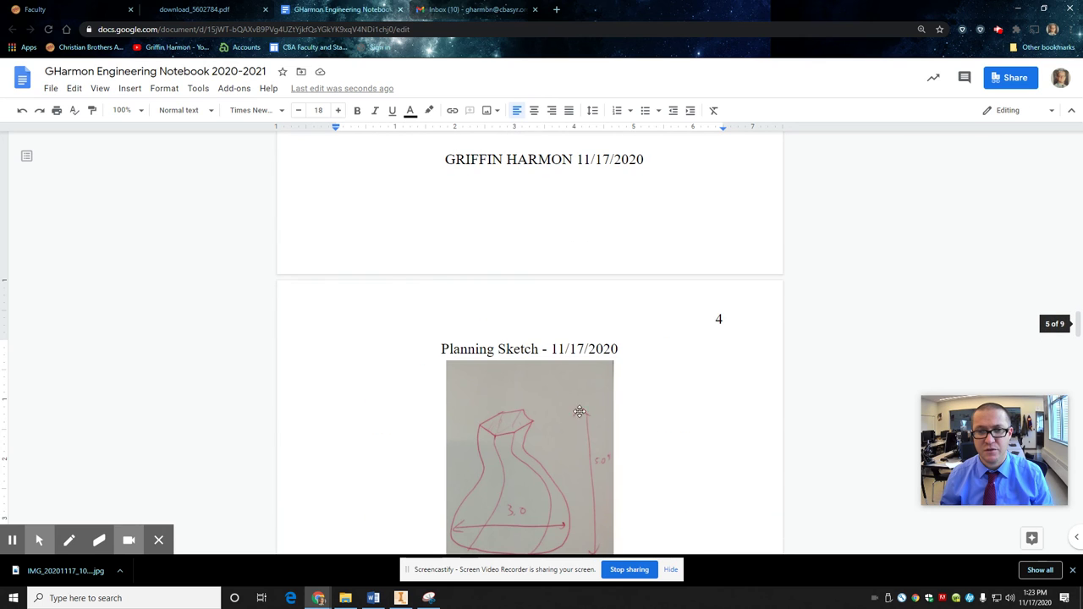
pyautogui.scroll(-4, 554, 366)
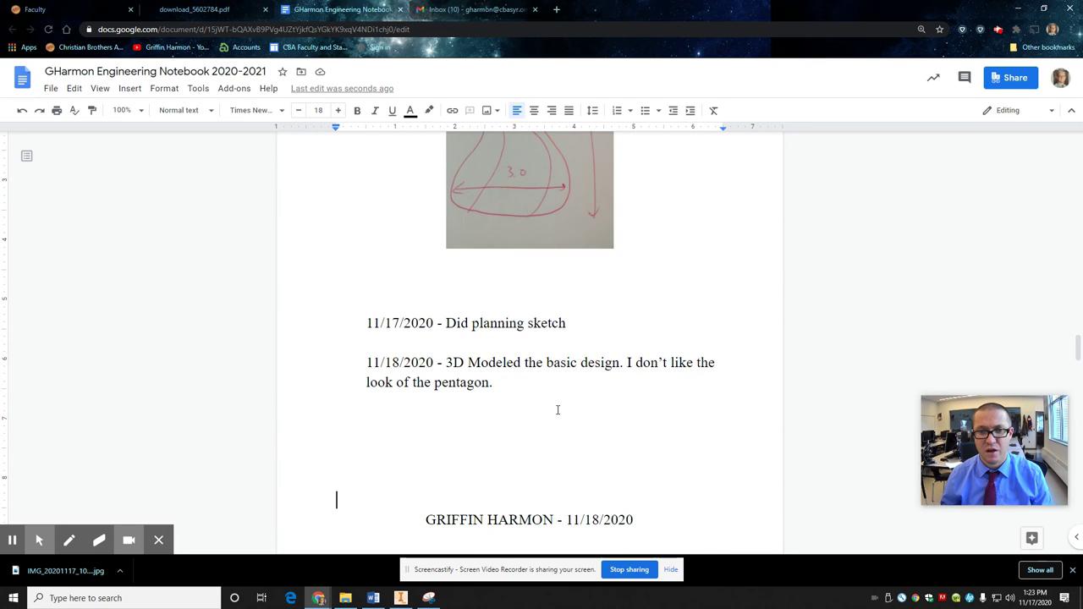
pyautogui.scroll(-3, 557, 411)
pyautogui.scroll(-2, 526, 389)
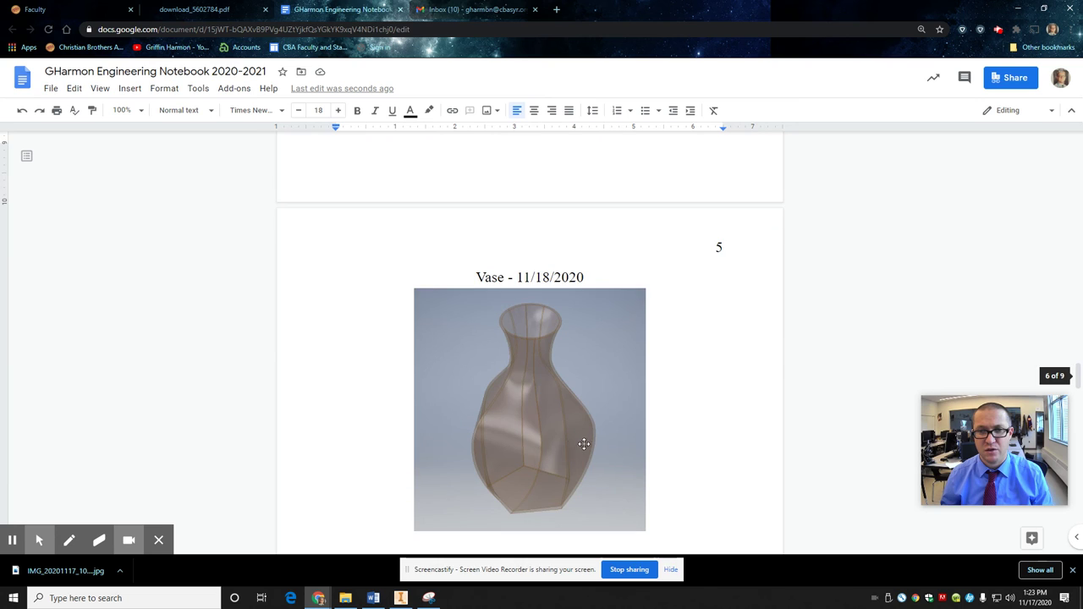
pyautogui.scroll(-3, 577, 442)
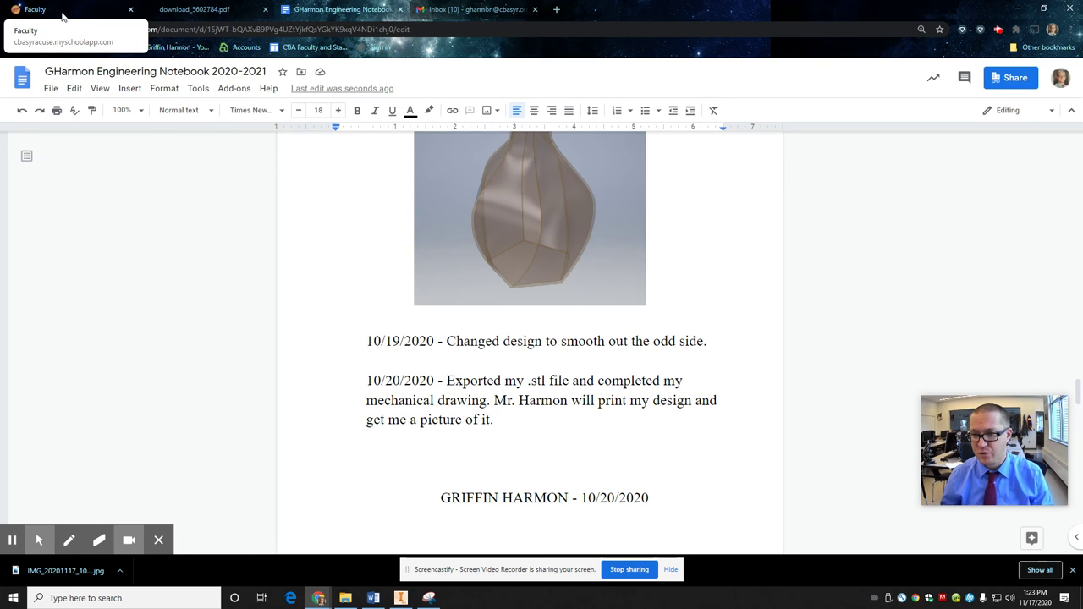
pyautogui.click(463, 8)
pyautogui.click(195, 8)
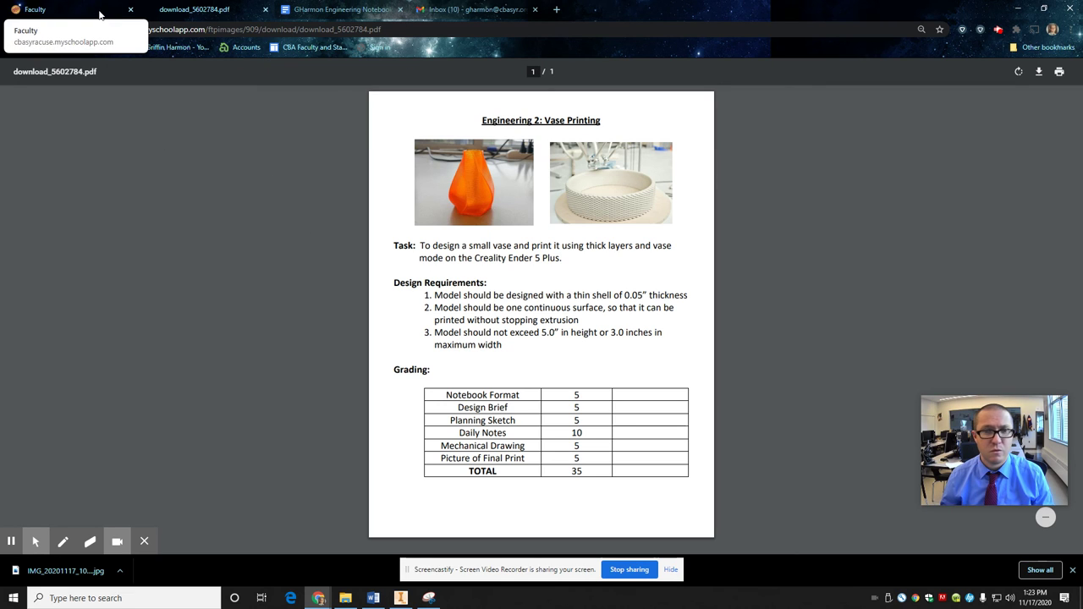
# Step: Return to the GHarmon Engineering Notebook and scroll past the grading table to page 7
pyautogui.click(343, 10)
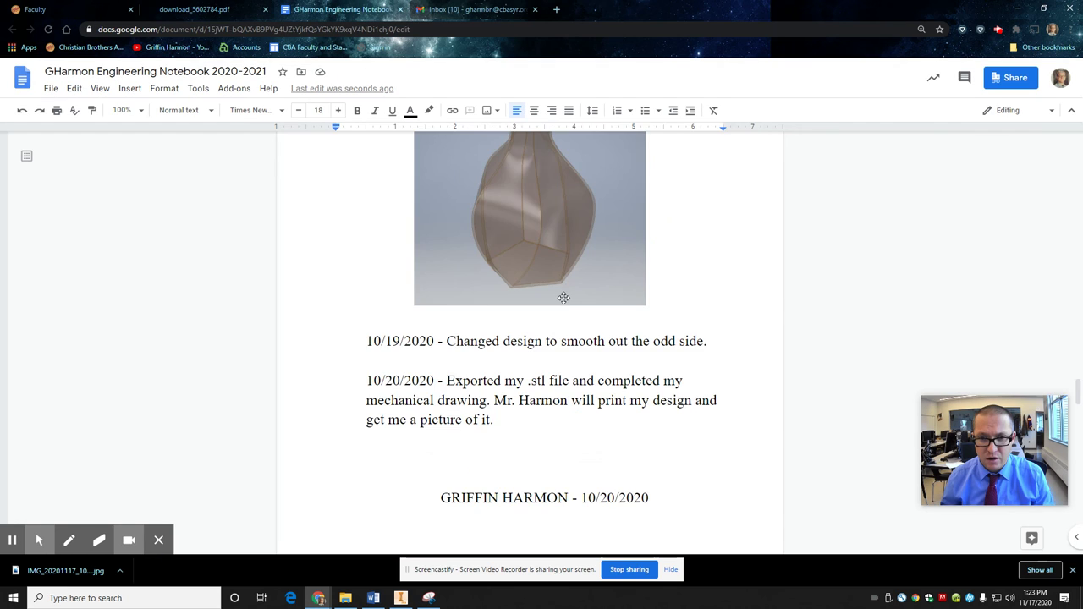
pyautogui.scroll(20, 564, 298)
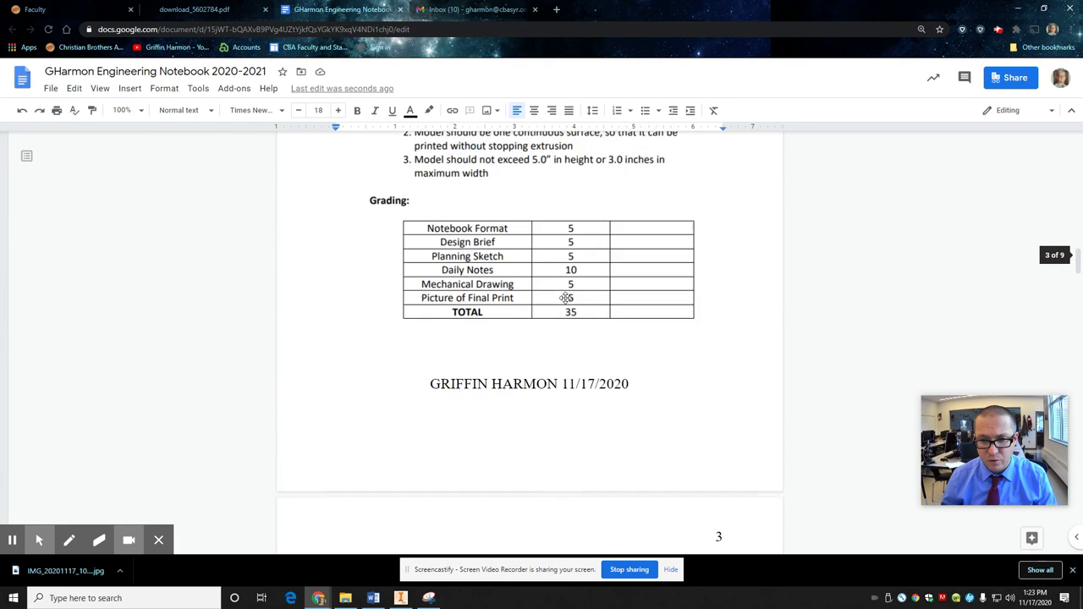
pyautogui.scroll(-1, 566, 298)
pyautogui.scroll(1, 521, 185)
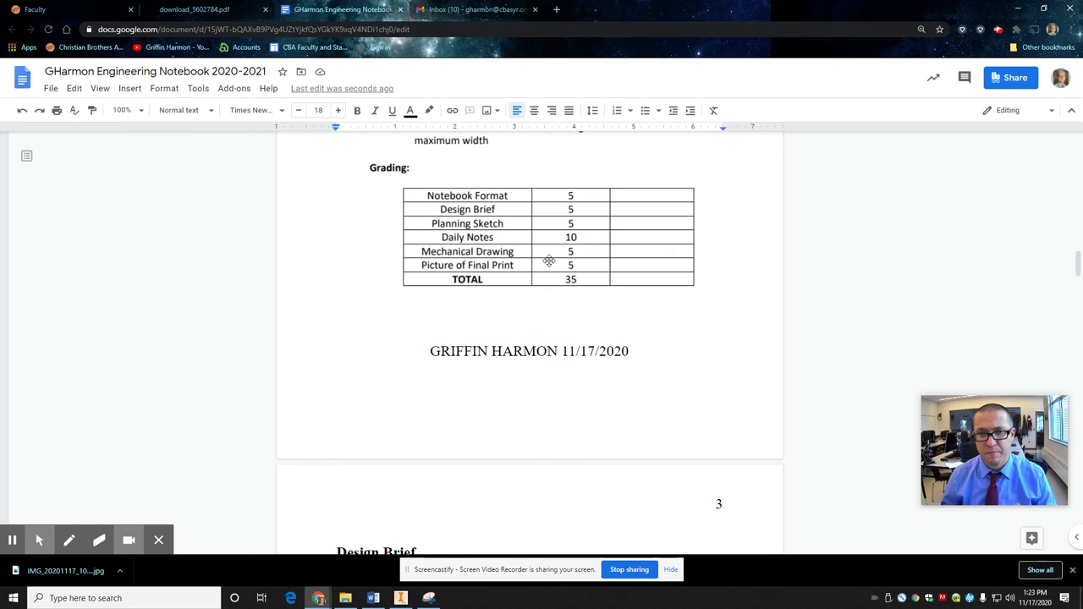
pyautogui.scroll(-10, 545, 267)
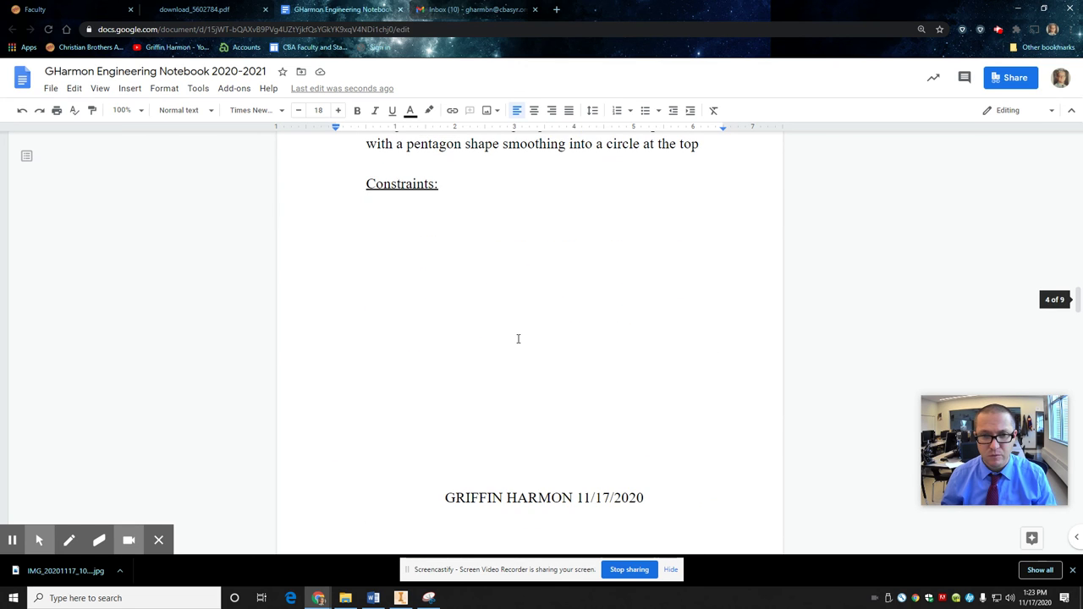
pyautogui.scroll(3, 517, 339)
pyautogui.scroll(5, 519, 336)
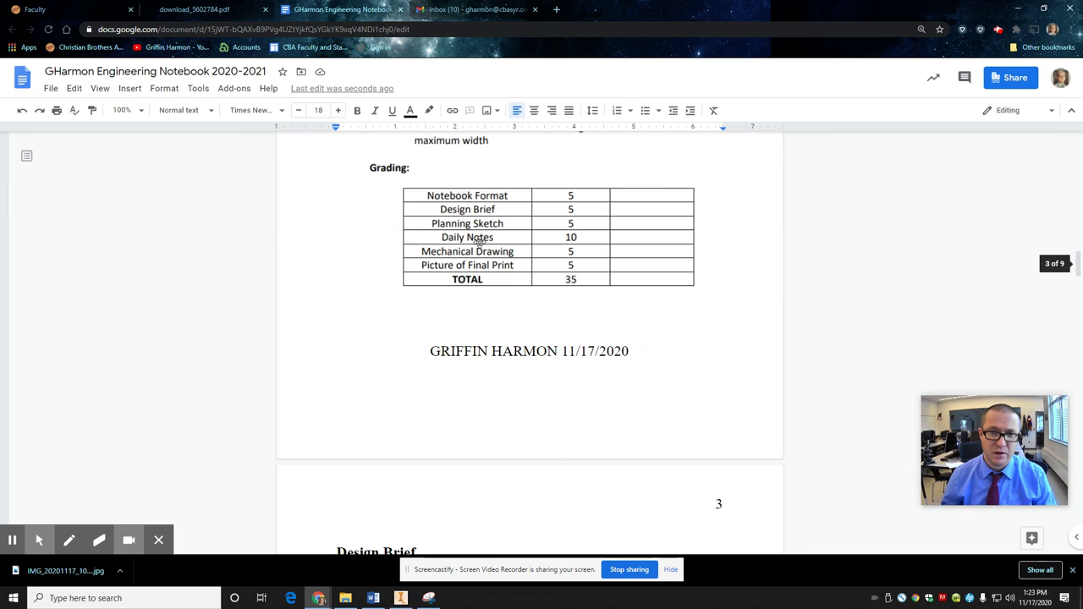
pyautogui.scroll(-4, 501, 327)
pyautogui.scroll(5, 501, 329)
pyautogui.scroll(-7, 502, 332)
pyautogui.scroll(-10, 503, 336)
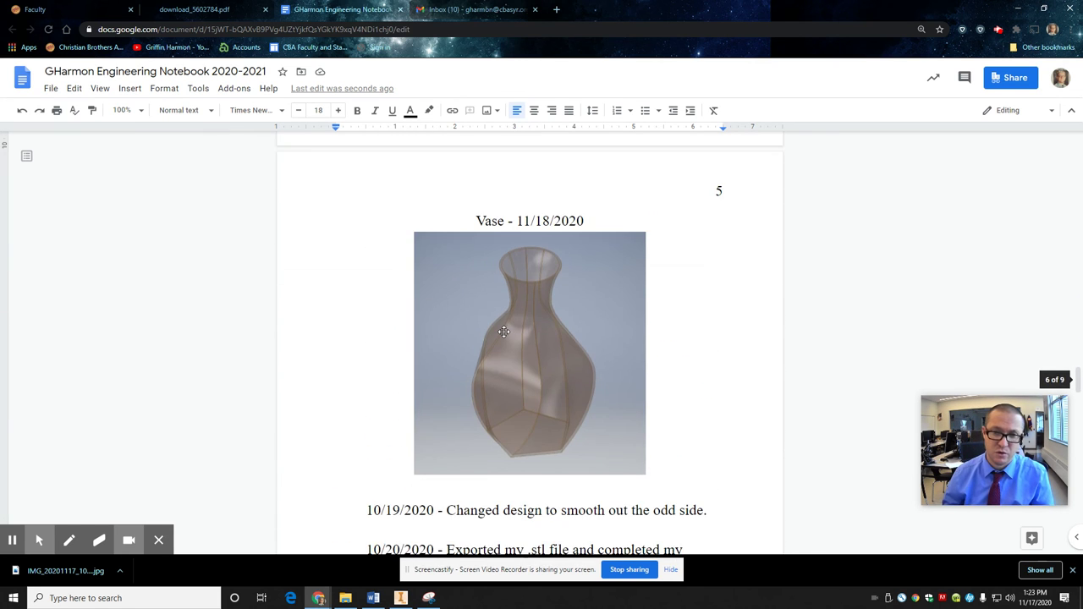
pyautogui.scroll(-5, 506, 331)
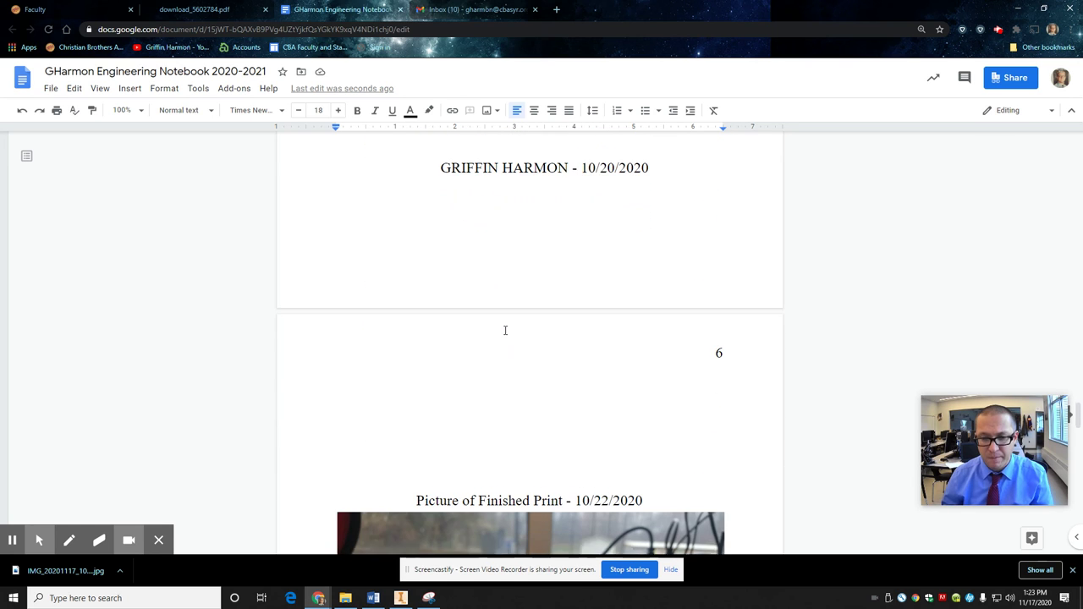
pyautogui.scroll(-1, 505, 330)
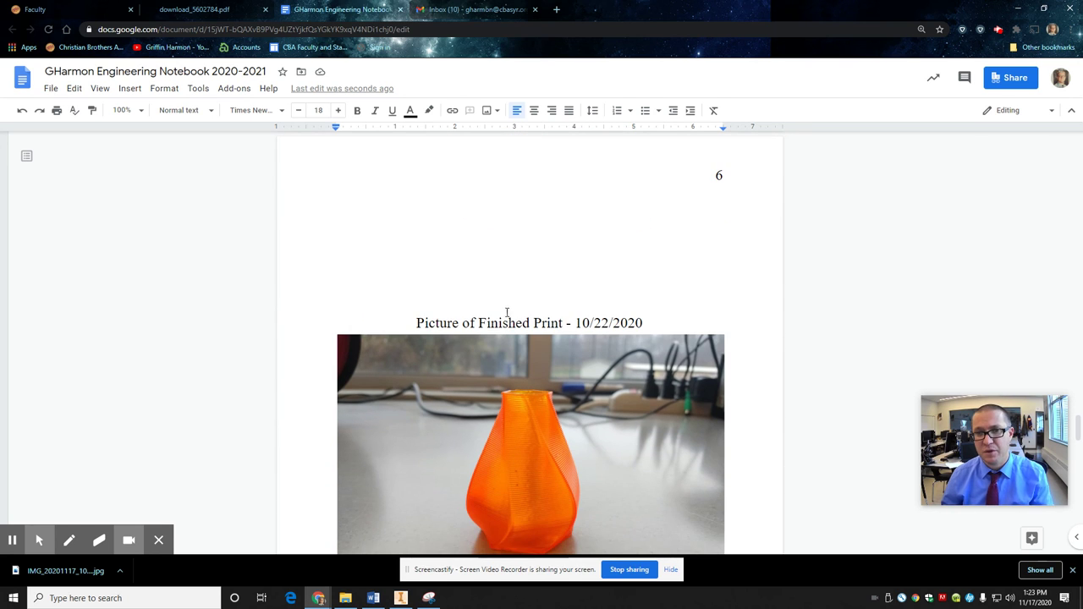
pyautogui.scroll(-8, 507, 313)
pyautogui.scroll(-3, 505, 315)
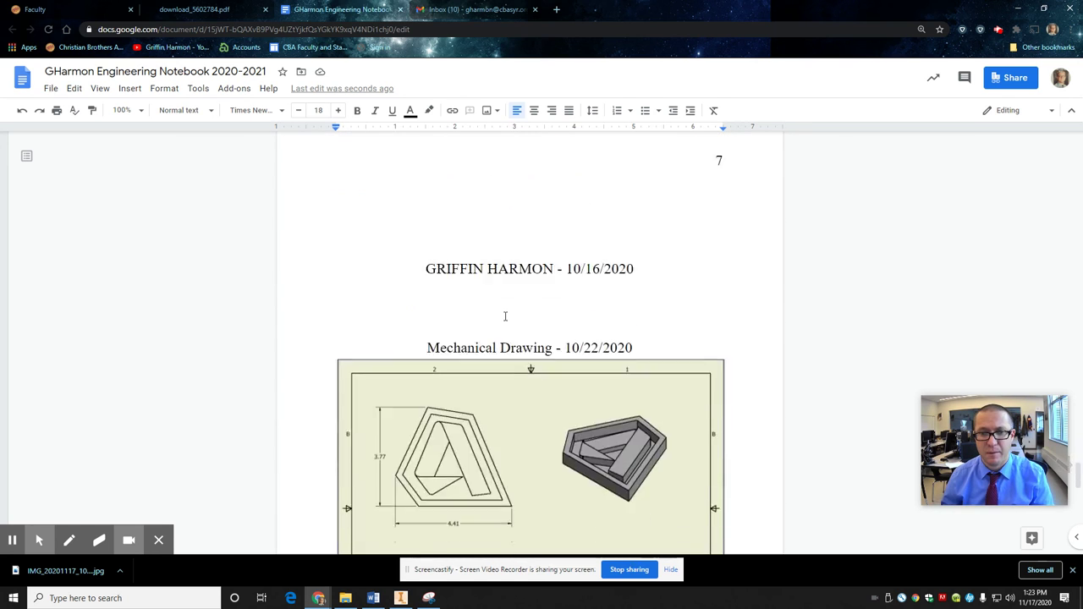
# Step: Delete page 7's Mechanical Drawing - 10/22/2020 heading and its drawing image
pyautogui.moveTo(469, 293)
pyautogui.mouseDown()
pyautogui.moveTo(686, 426)
pyautogui.moveTo(736, 472)
pyautogui.mouseUp()
pyautogui.press('BackSpace')
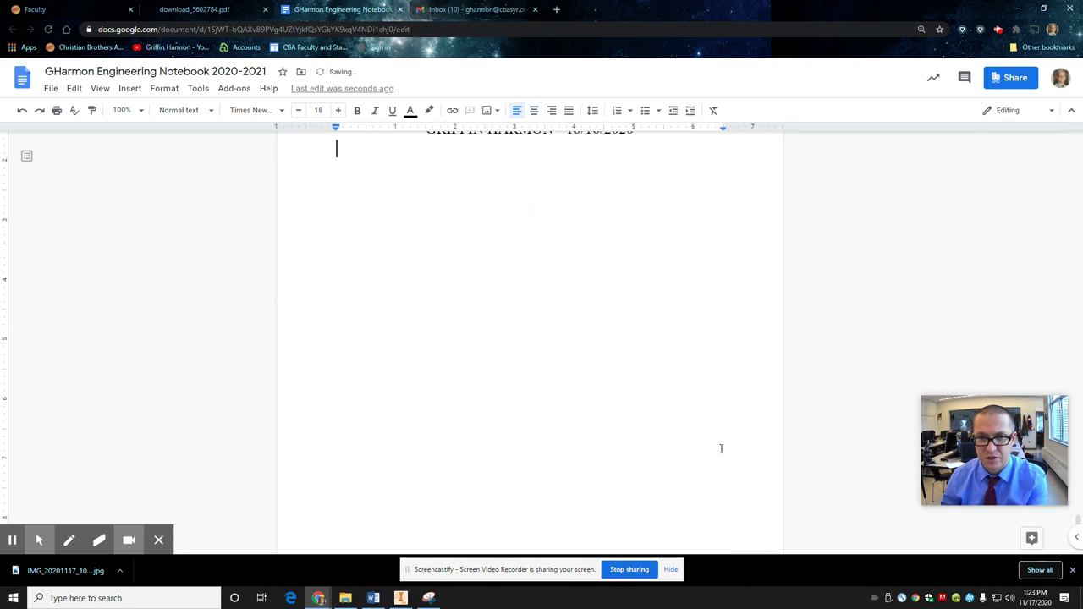
pyautogui.scroll(3, 666, 418)
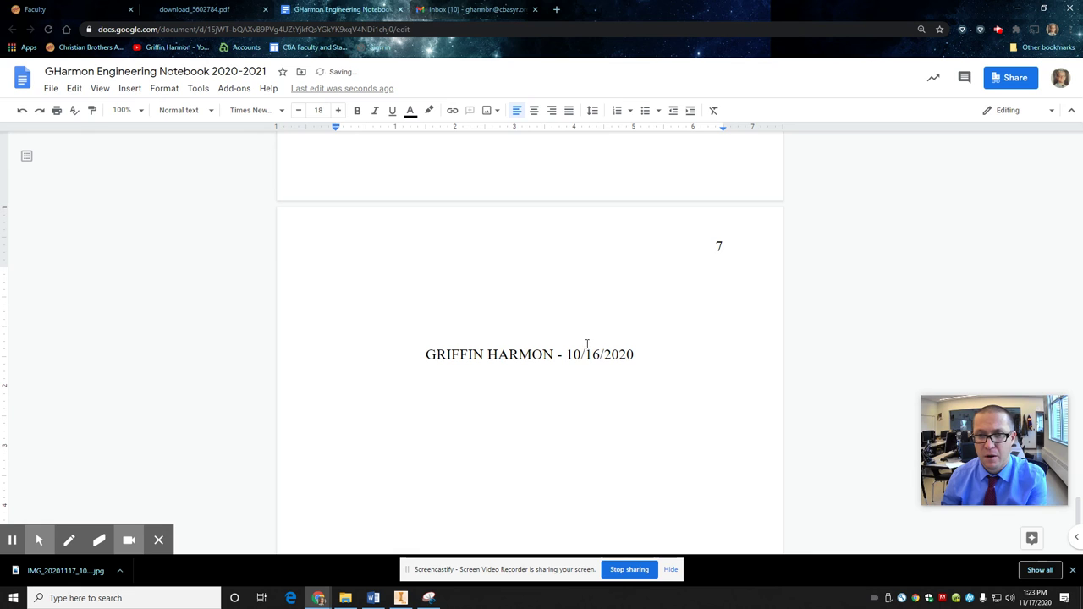
# Step: Remove the 10/16/2020 signature line and close up the leftover space
pyautogui.moveTo(665, 356); pyautogui.dragTo(322, 316)
pyautogui.press('BackSpace')
pyautogui.press('Delete')
pyautogui.press('Delete')
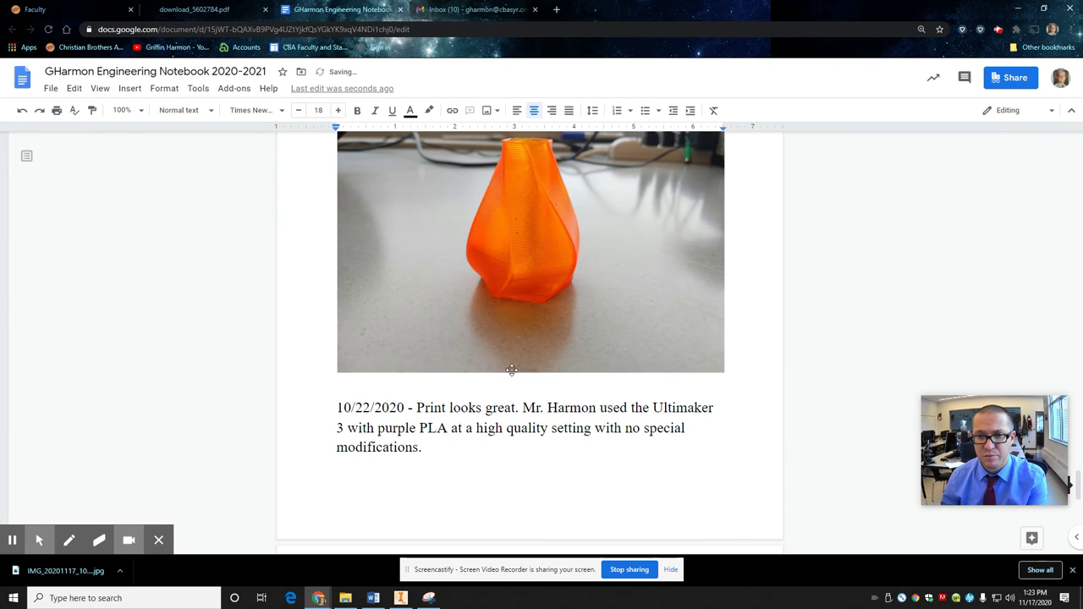
pyautogui.scroll(4, 508, 455)
pyautogui.scroll(-4, 505, 446)
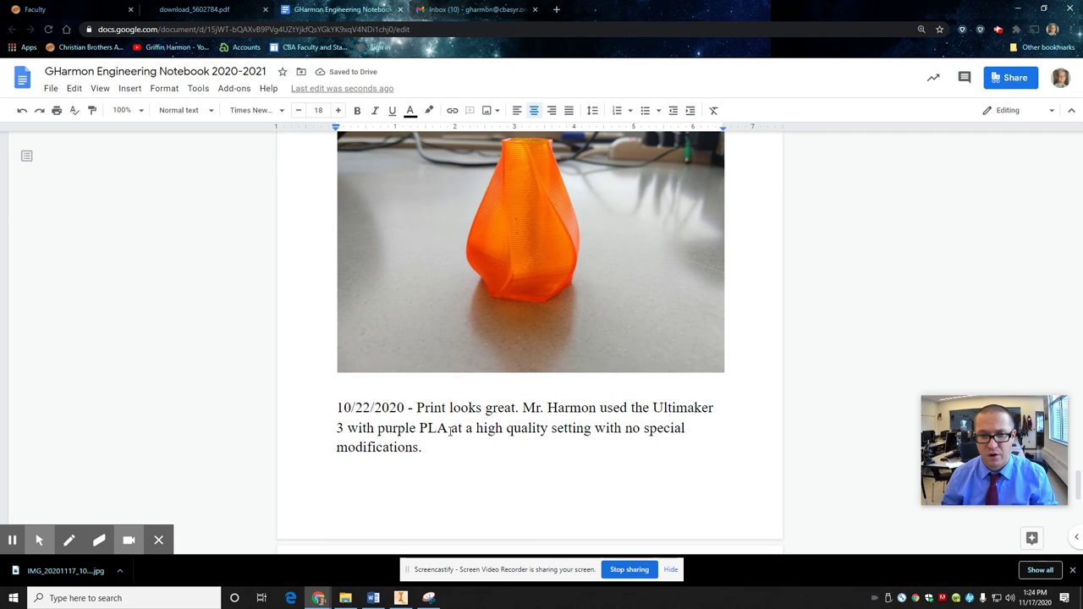
pyautogui.scroll(3, 449, 429)
pyautogui.scroll(-3, 450, 429)
pyautogui.scroll(2, 450, 429)
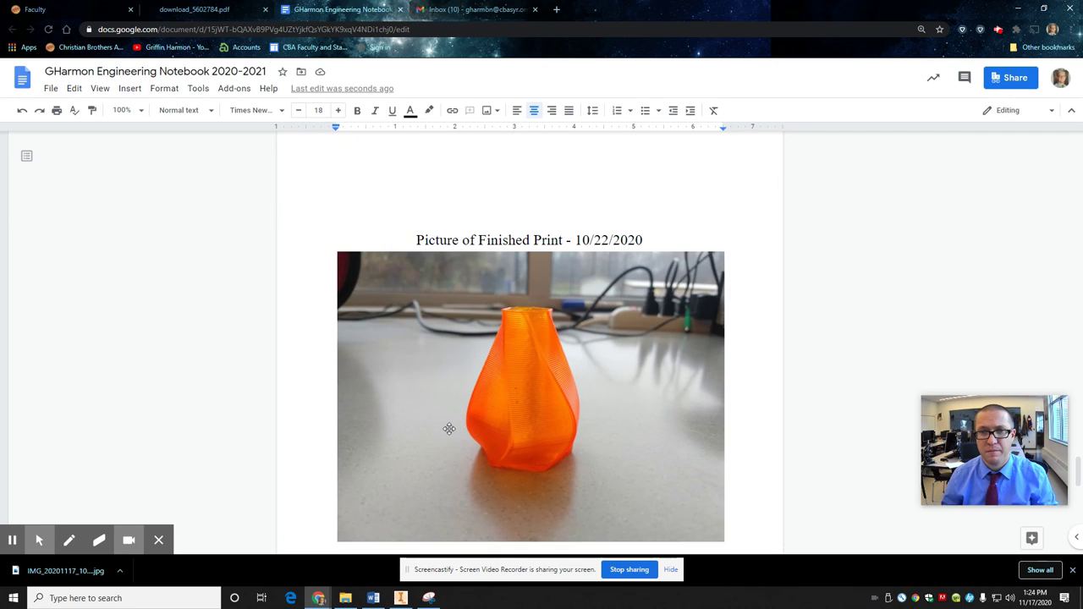
pyautogui.scroll(-2, 449, 429)
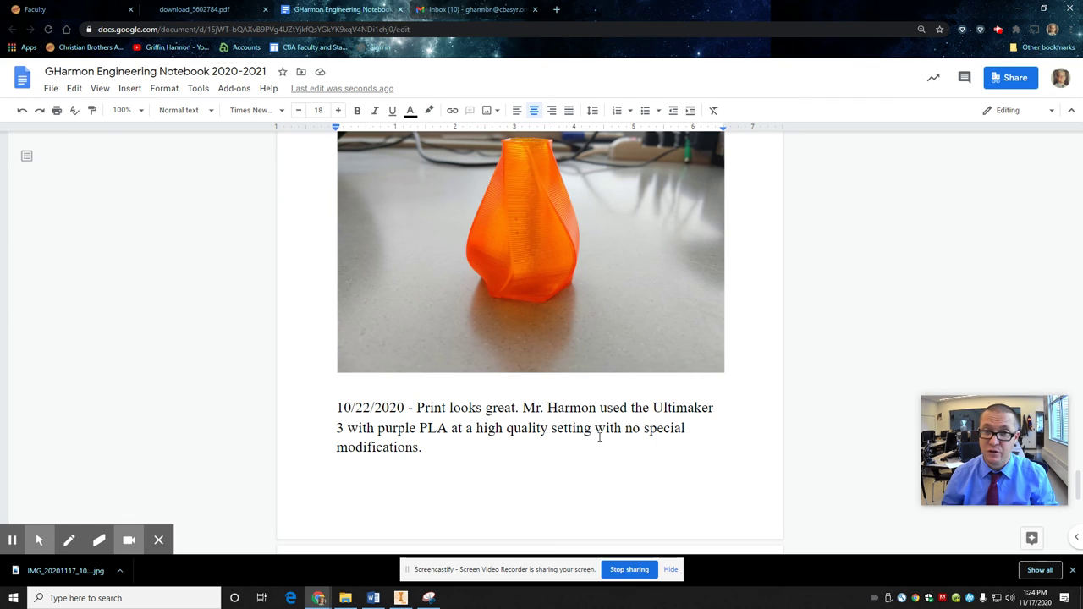
pyautogui.scroll(2, 598, 437)
pyautogui.scroll(3, 596, 437)
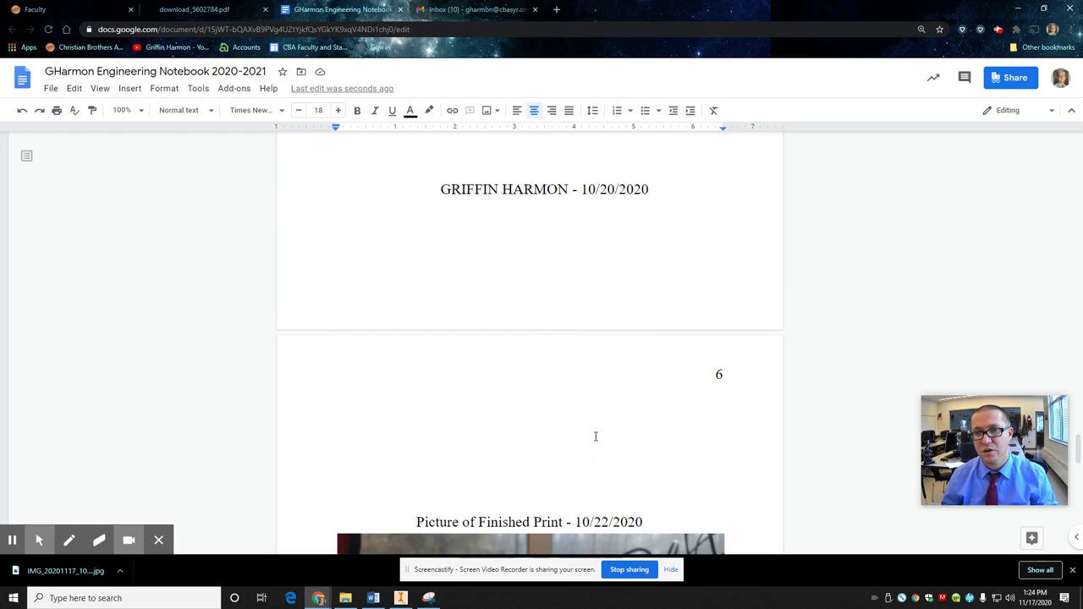
pyautogui.scroll(6, 596, 436)
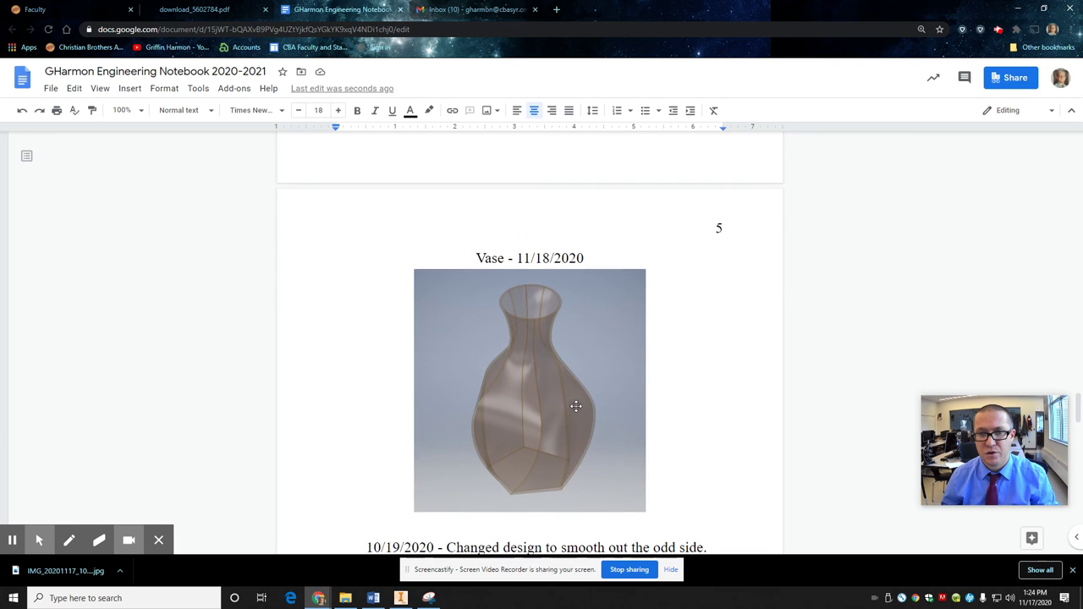
pyautogui.scroll(3, 575, 406)
pyautogui.scroll(5, 576, 408)
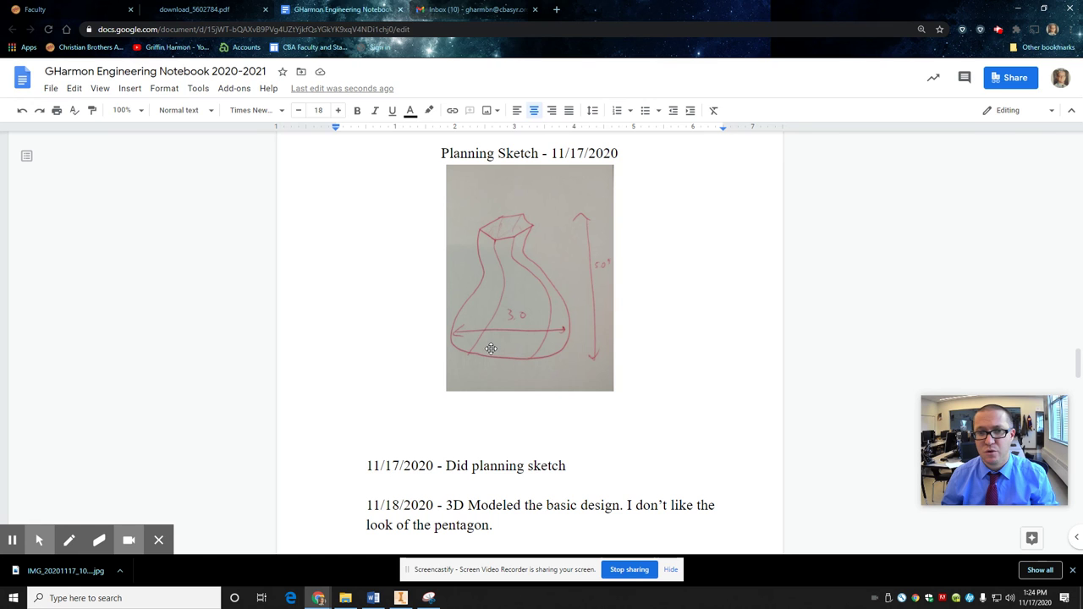
pyautogui.scroll(10, 507, 355)
pyautogui.scroll(15, 490, 347)
pyautogui.scroll(5, 491, 347)
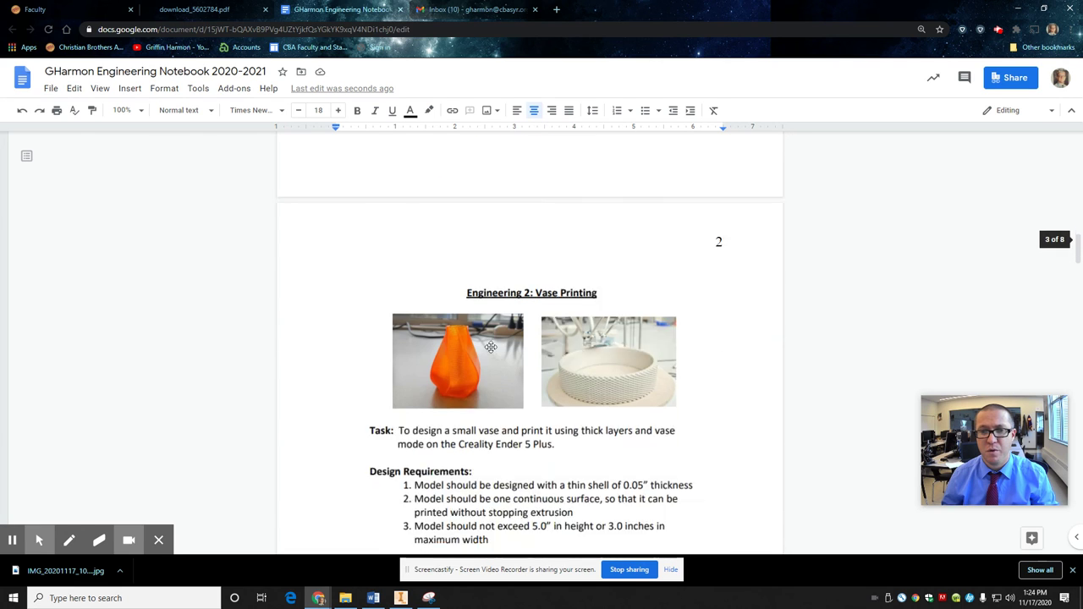
pyautogui.scroll(-5, 491, 347)
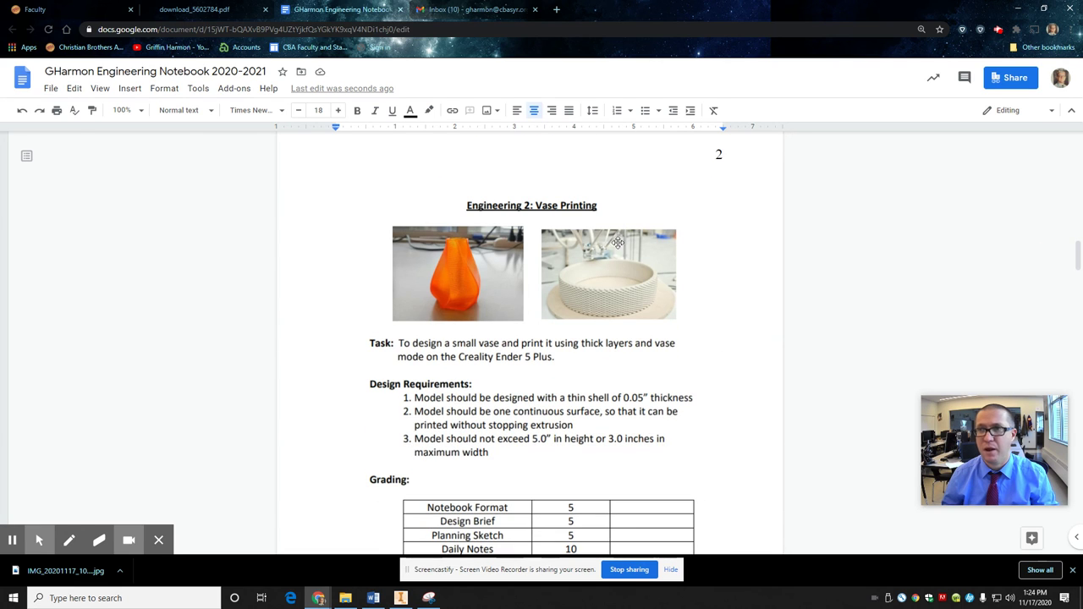